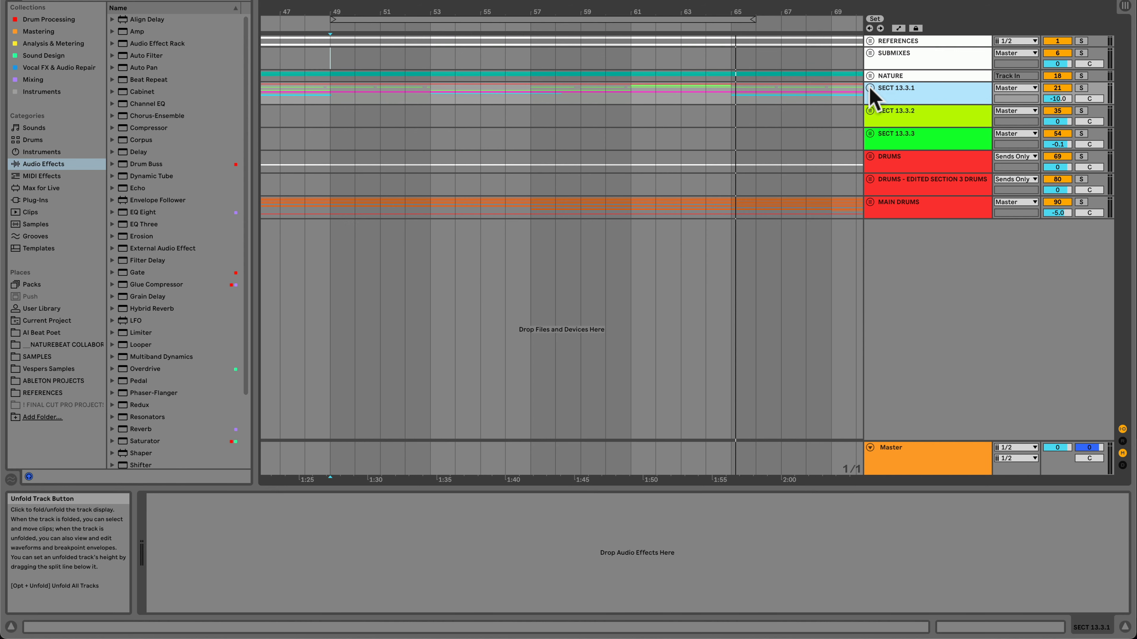
Unfold the SECT 13.3.1 group, solo the NEW 13.3.1 bass line track and play it from bar 49.
left_click(870, 88)
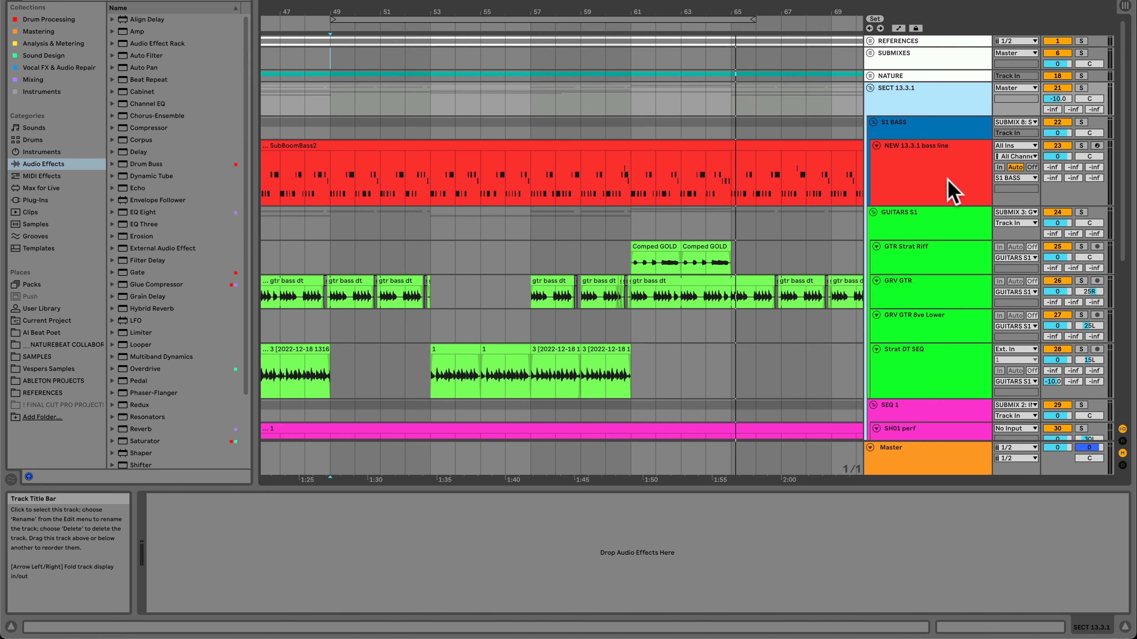
left_click(947, 179)
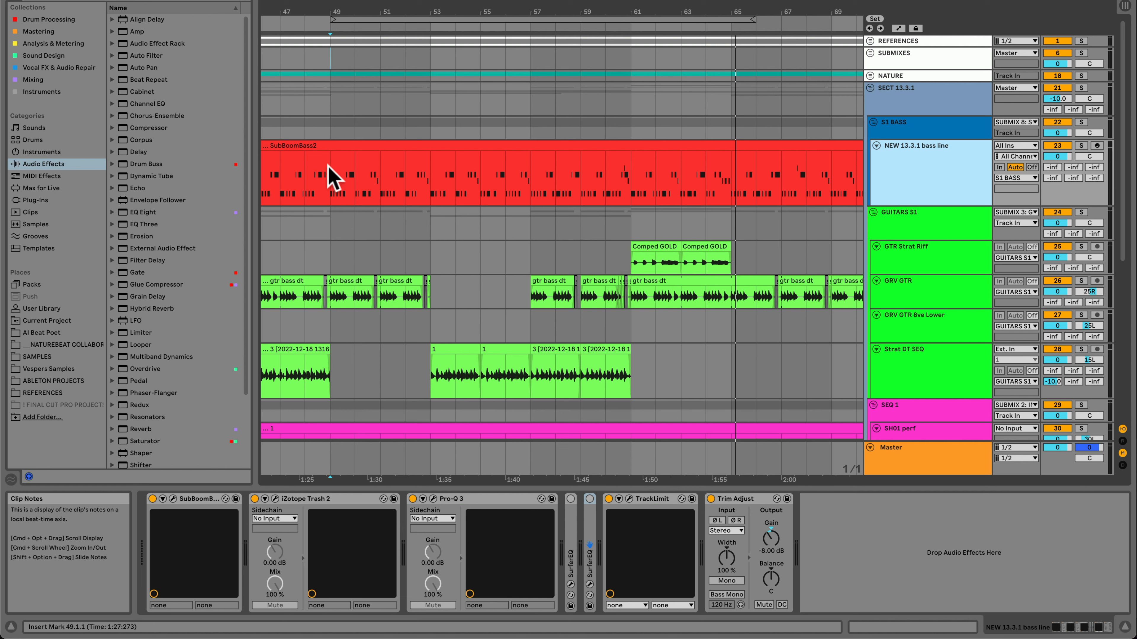
left_click(334, 176)
left_click(1081, 146)
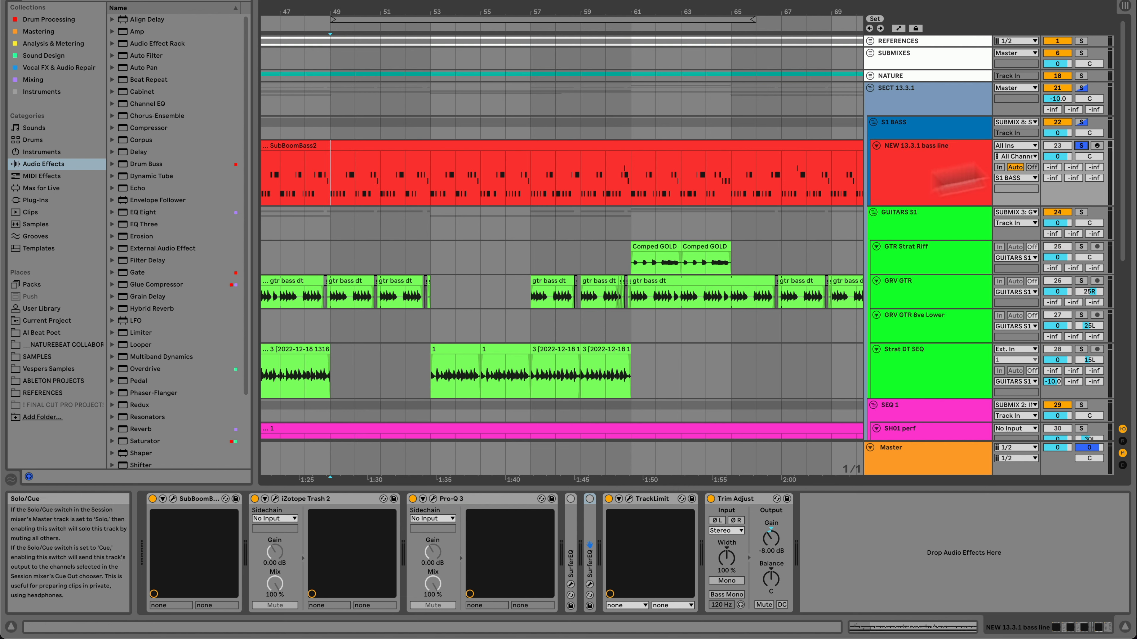
key("space")
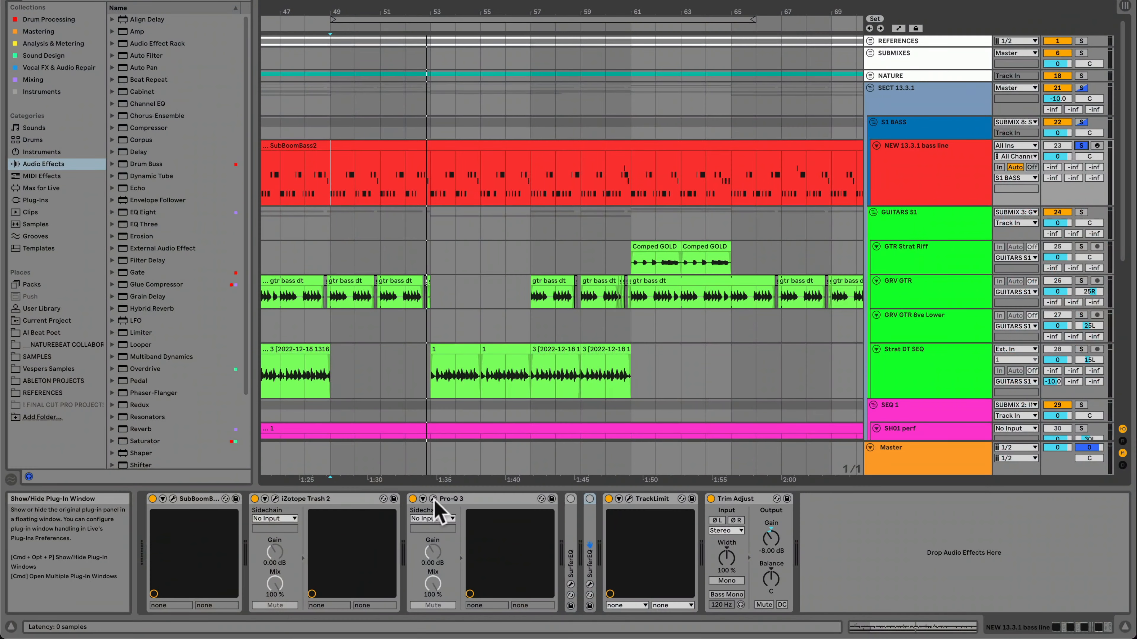
In the bass line's Pro-Q 3, add a bell boost of about 4 dB near 141 Hz and widen its Q to about 3.15.
left_click(433, 498)
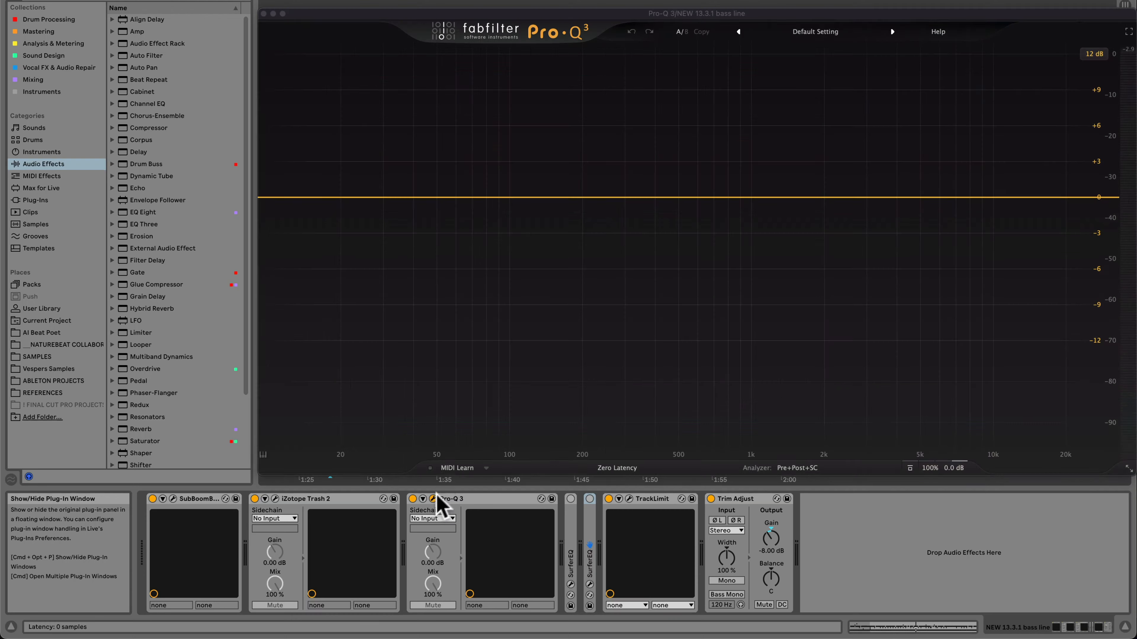
left_click_drag(791, 16, 681, 1)
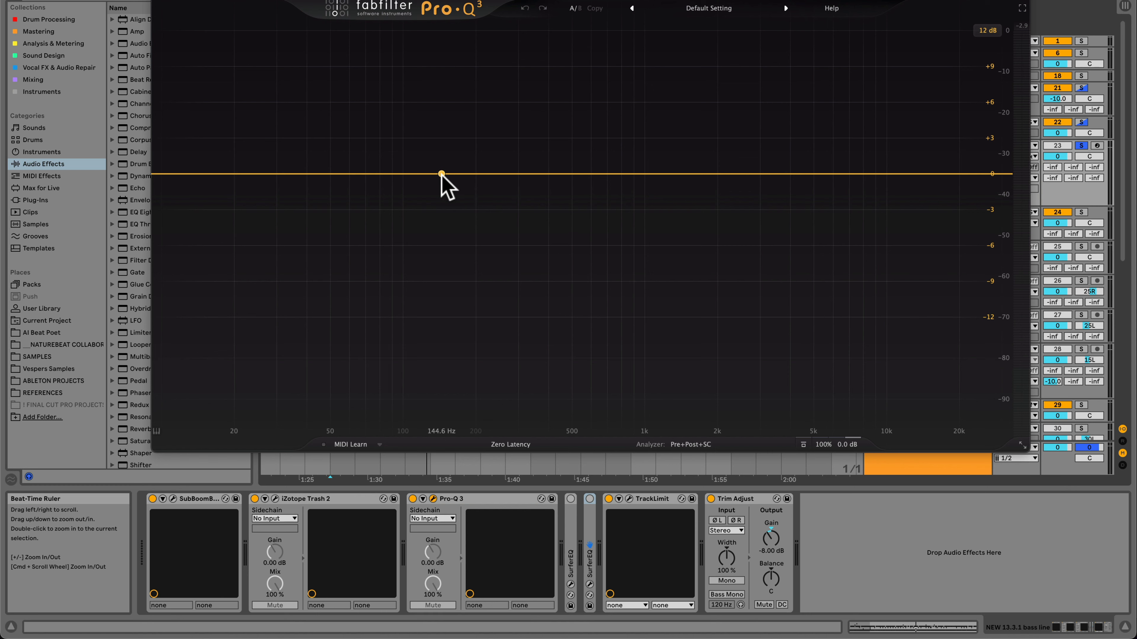
key("space")
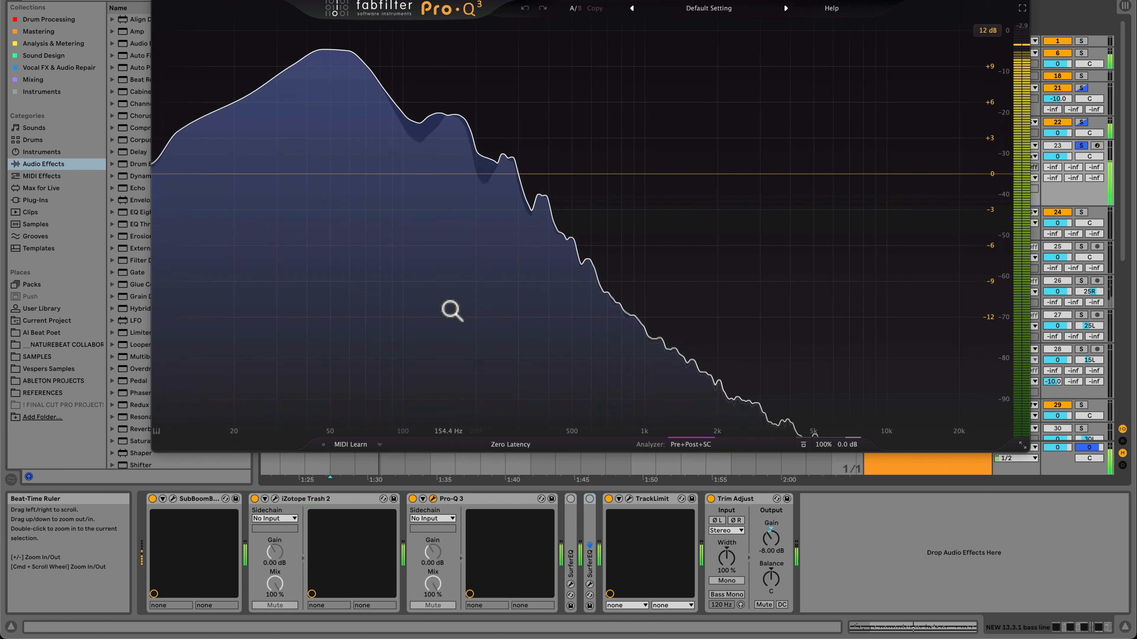
mouse_move(452, 311)
left_mouse_down()
mouse_move(442, 113)
mouse_move(440, 127)
left_mouse_up()
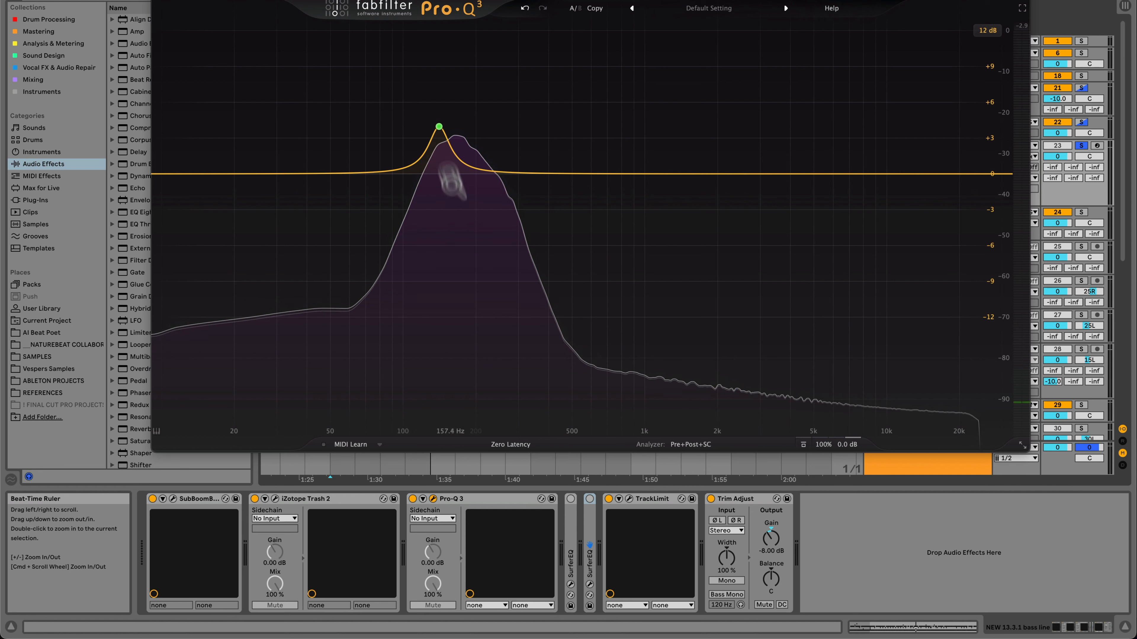
left_click_drag(501, 382, 495, 419)
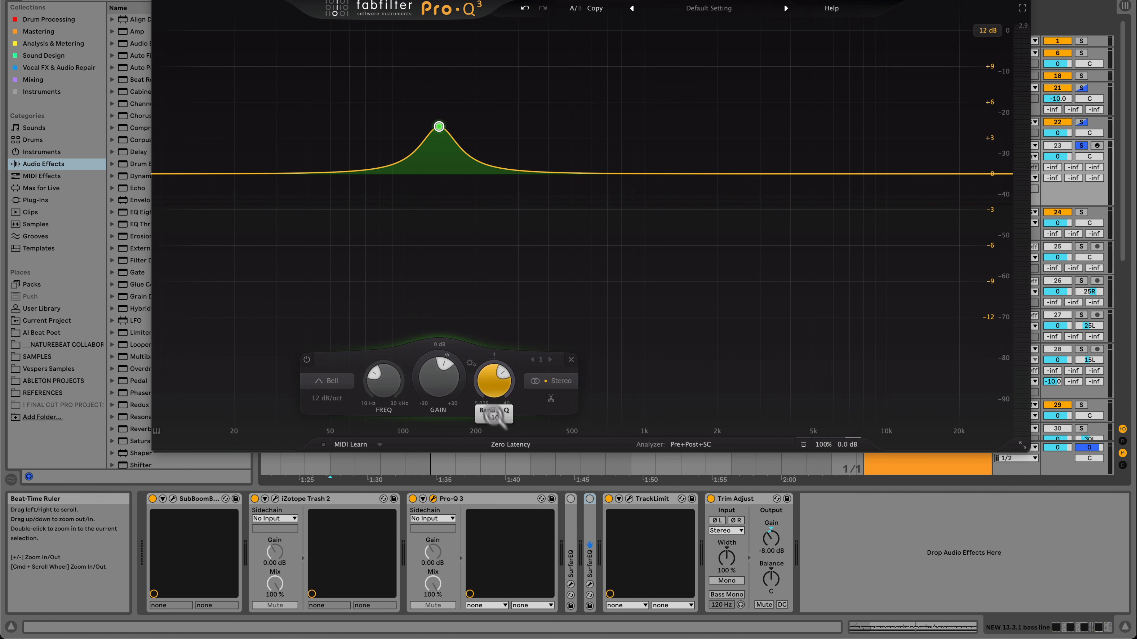
Make the 141 Hz band dynamic with 0 dB gain and a +3 dB dynamic range, and audition it.
double_click(440, 374)
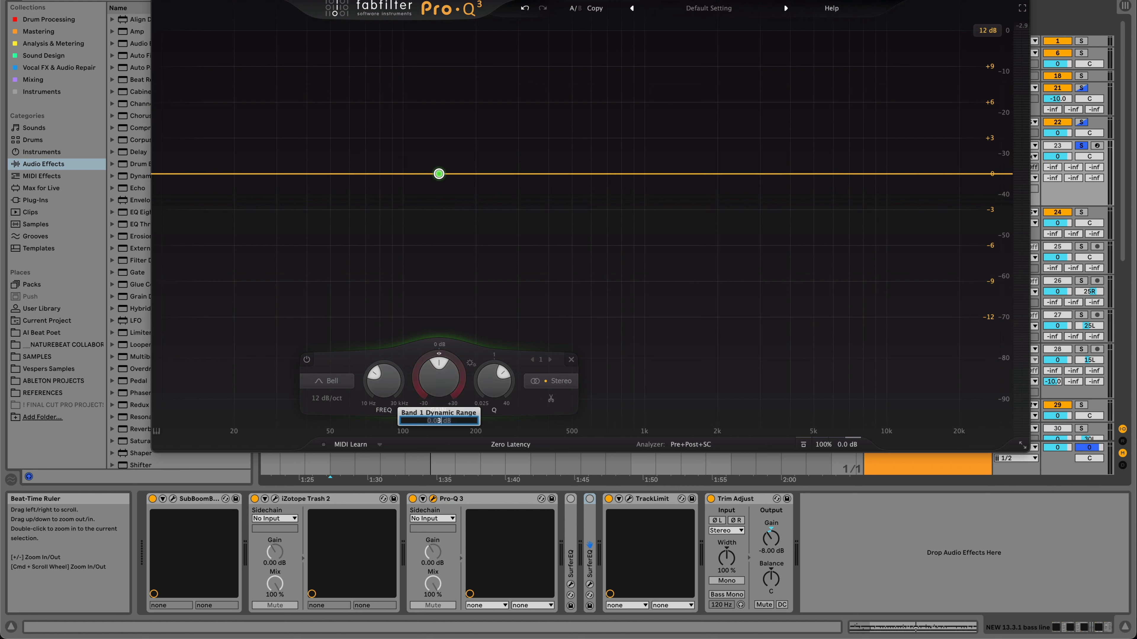
type("3")
key("Return")
key("space")
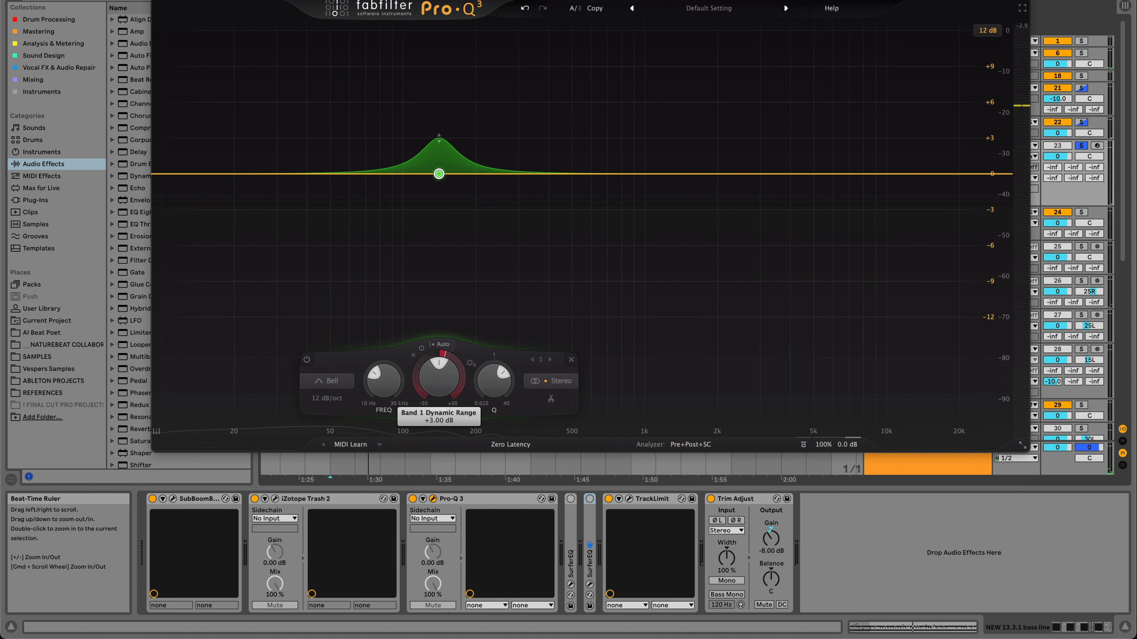
mouse_move(441, 172)
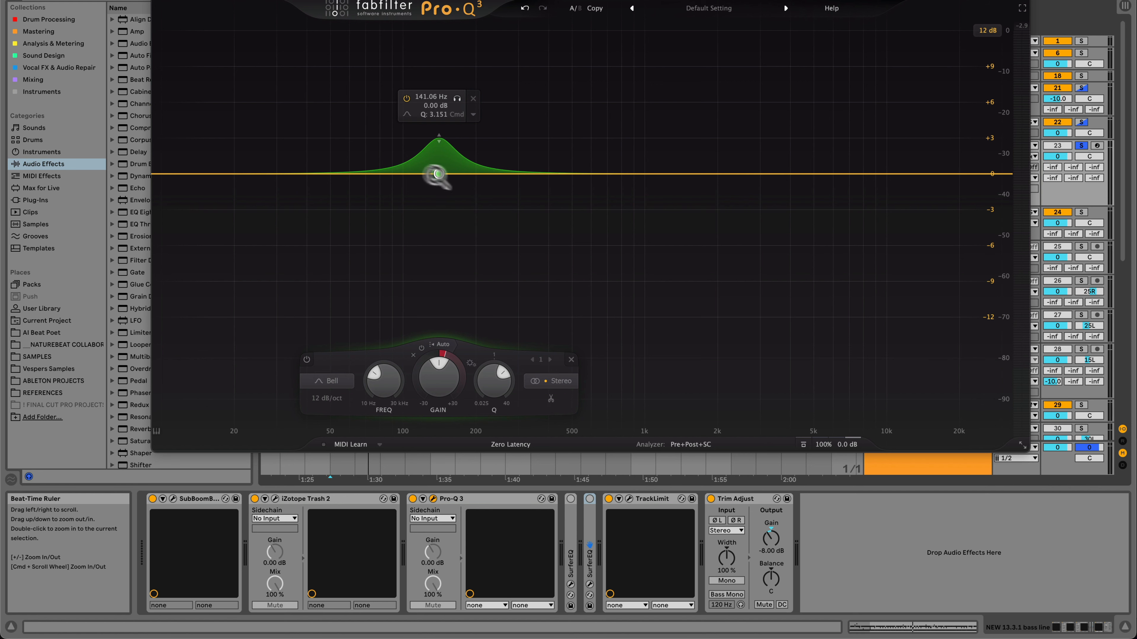
Close the Pro-Q 3 window and delete the device from the bass line's effect chain.
left_click(157, 7)
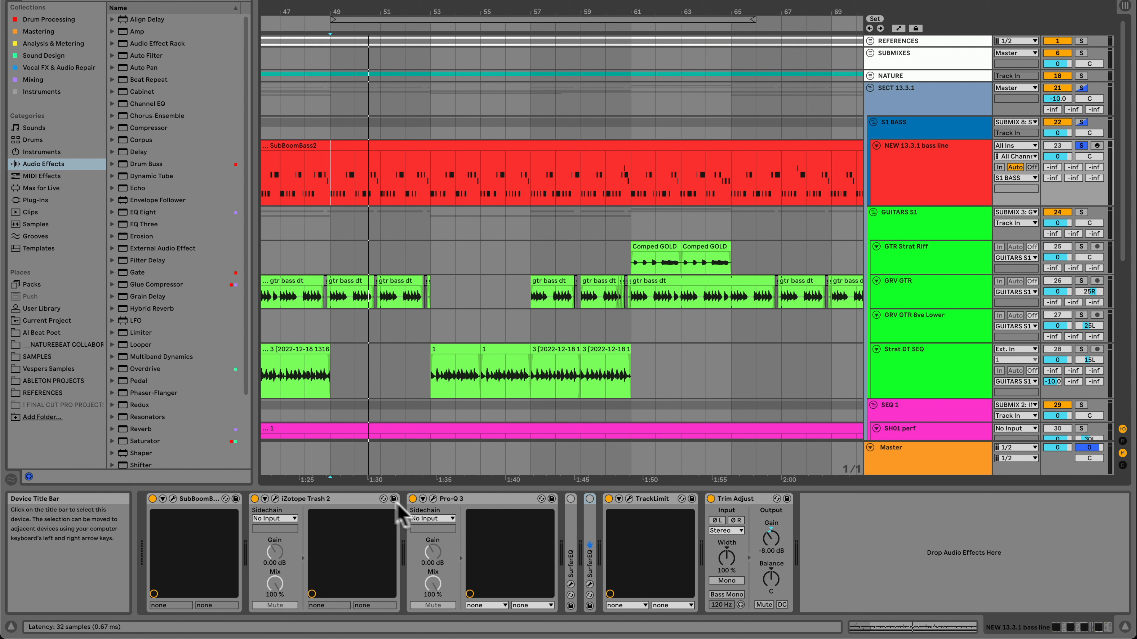
left_click(473, 497)
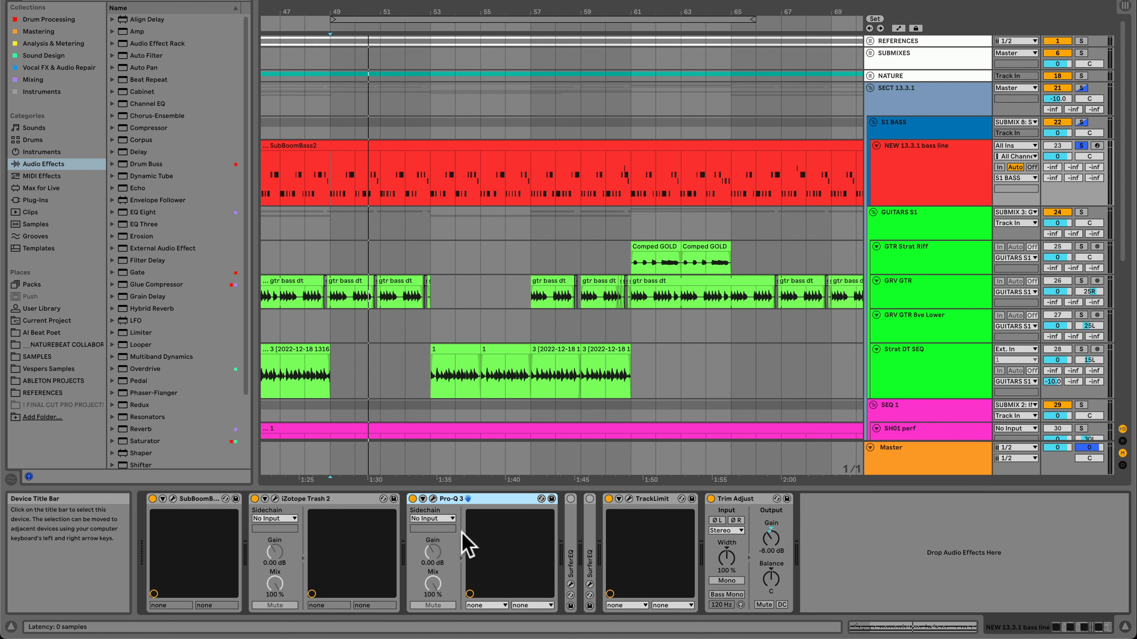
key("Delete")
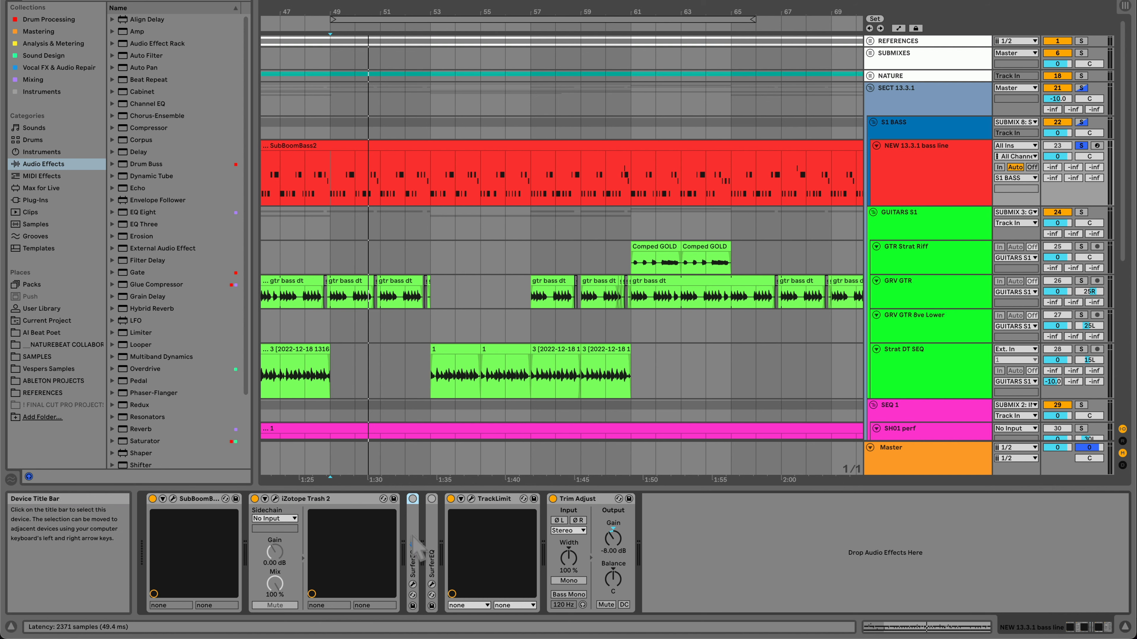
Open the bass line's first SurferEQ and compare the playing bass with the device bypassed and active.
double_click(416, 542)
left_click(433, 498)
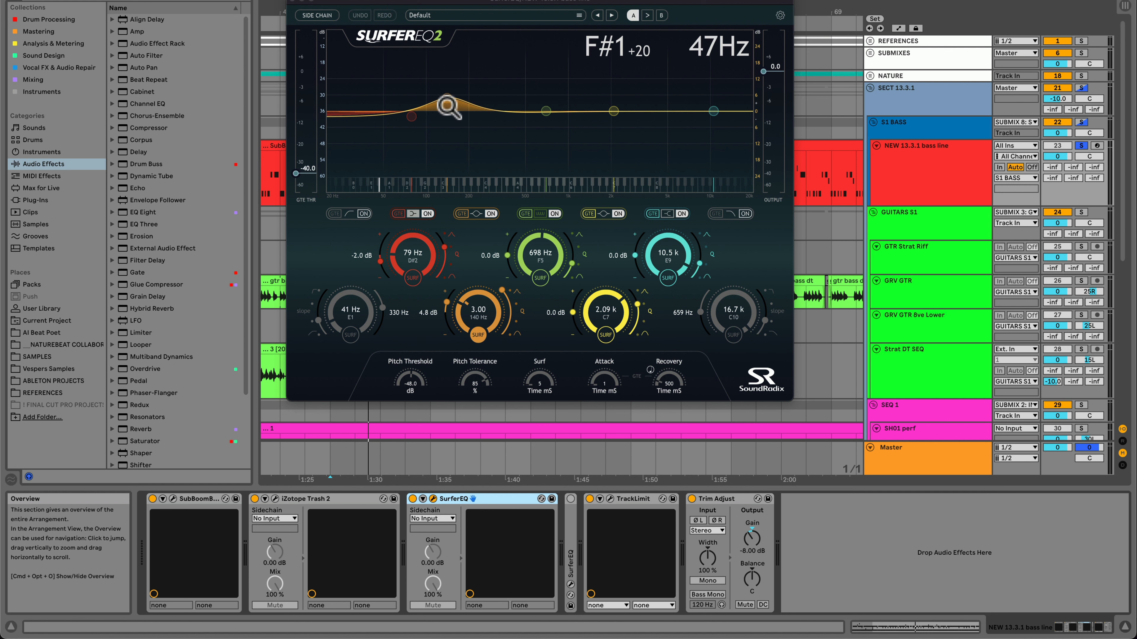
key("space")
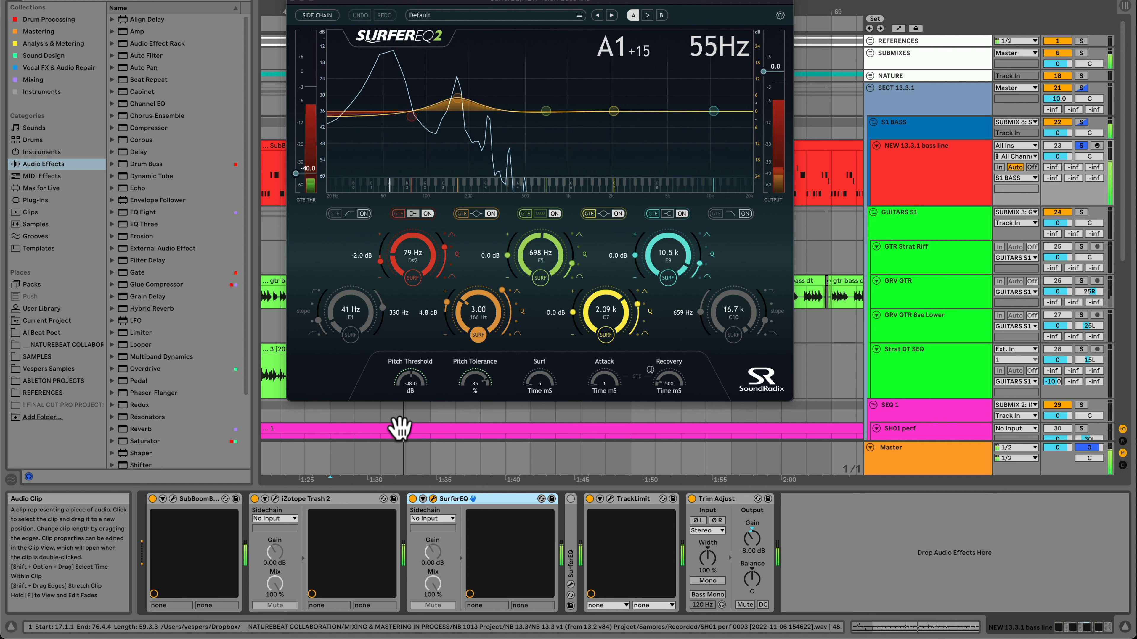
left_click(413, 499)
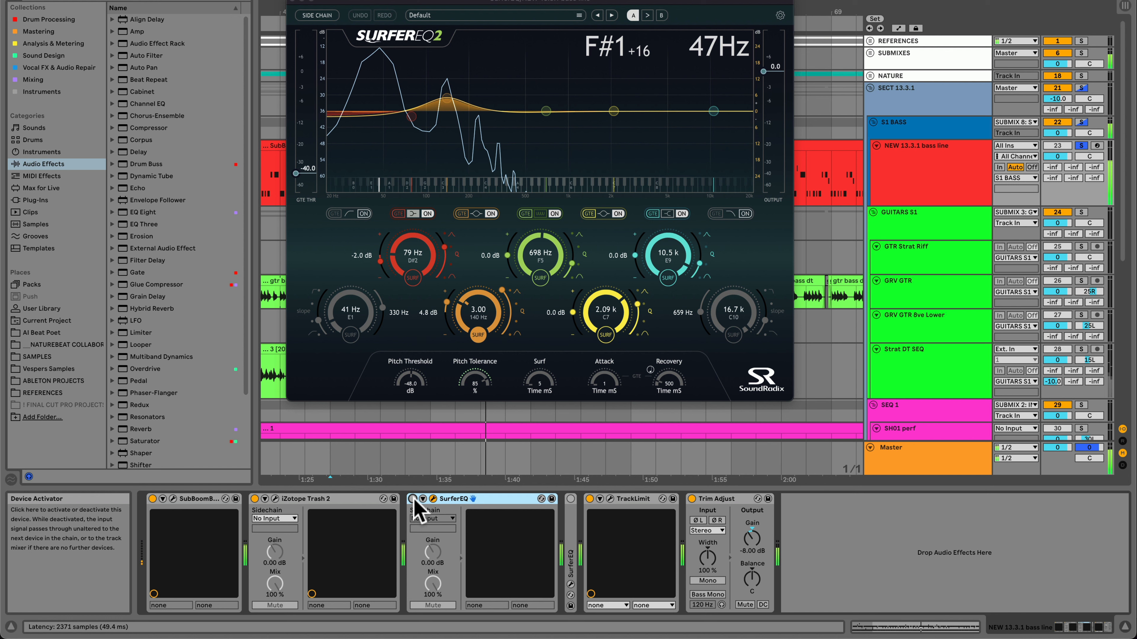
left_click(412, 499)
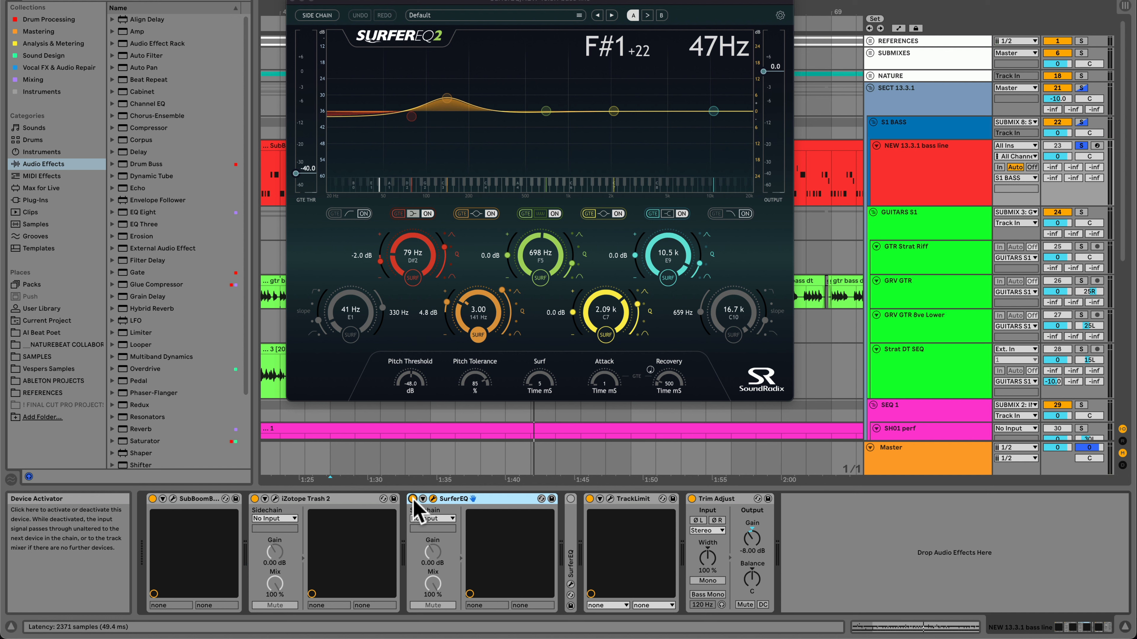
left_click(292, 3)
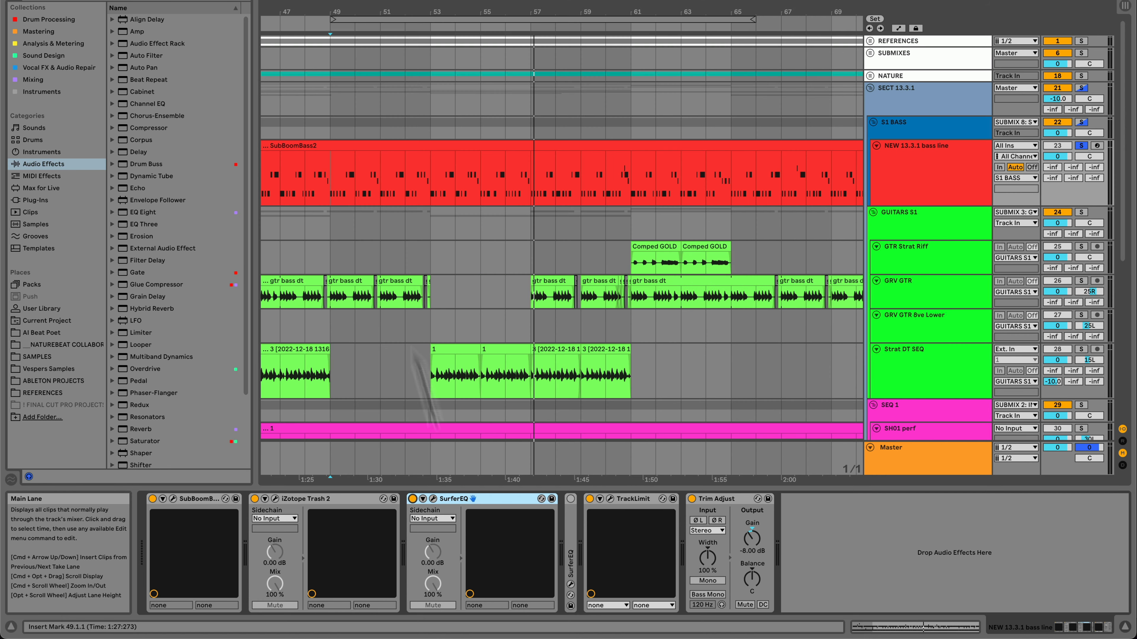
Deactivate the first SurferEQ, then expand, activate and open the second SurferEQ on the bass line.
left_click(413, 499)
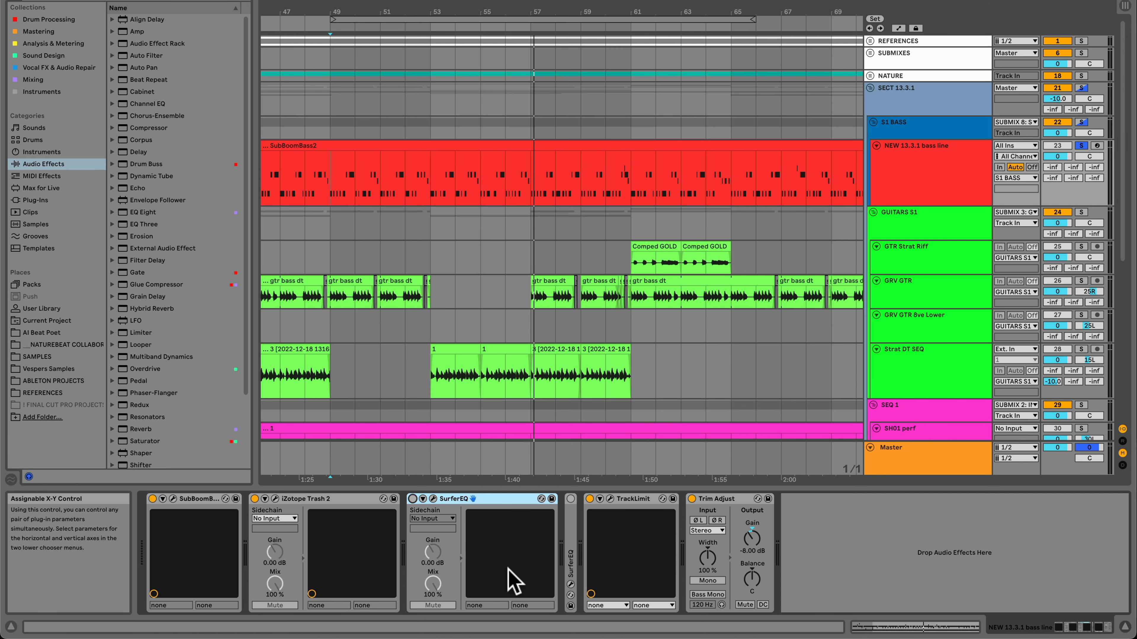
double_click(570, 538)
left_click(571, 499)
left_click(591, 498)
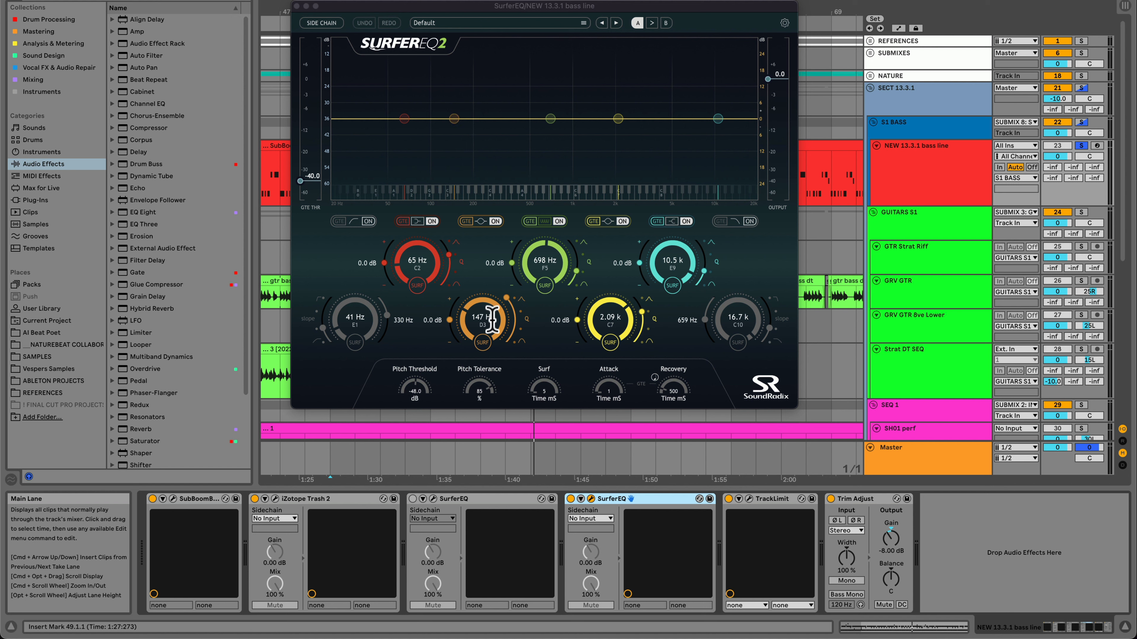
In the second SurferEQ, boost the orange band by 4.0 dB at 140 Hz, audition it and enable its Surf mode.
left_click(482, 318)
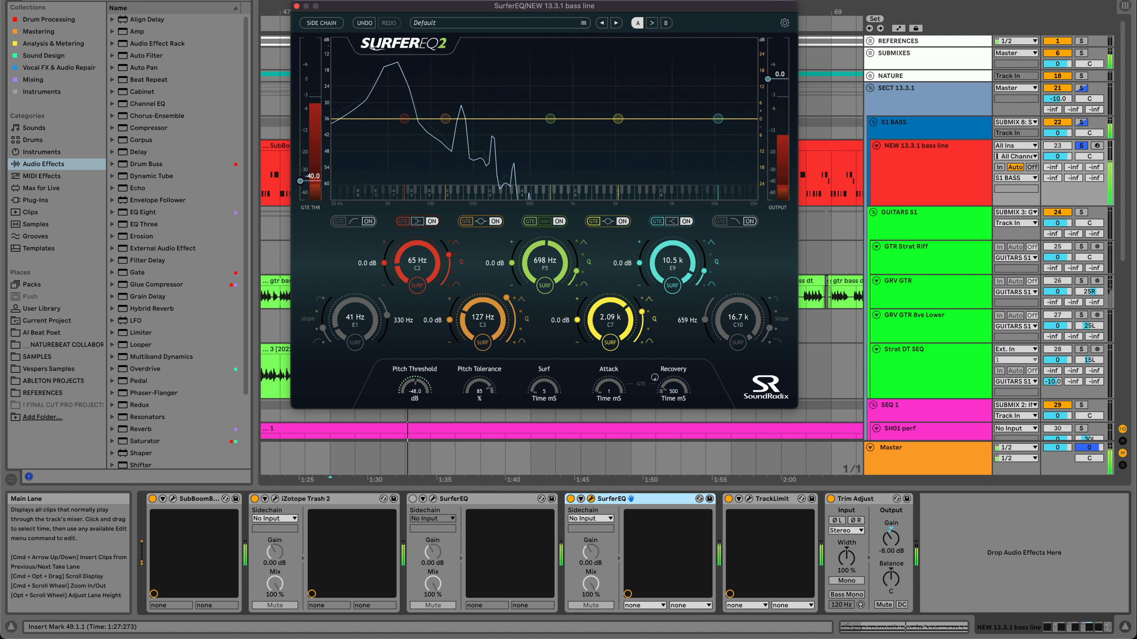
left_click_drag(474, 304, 474, 301)
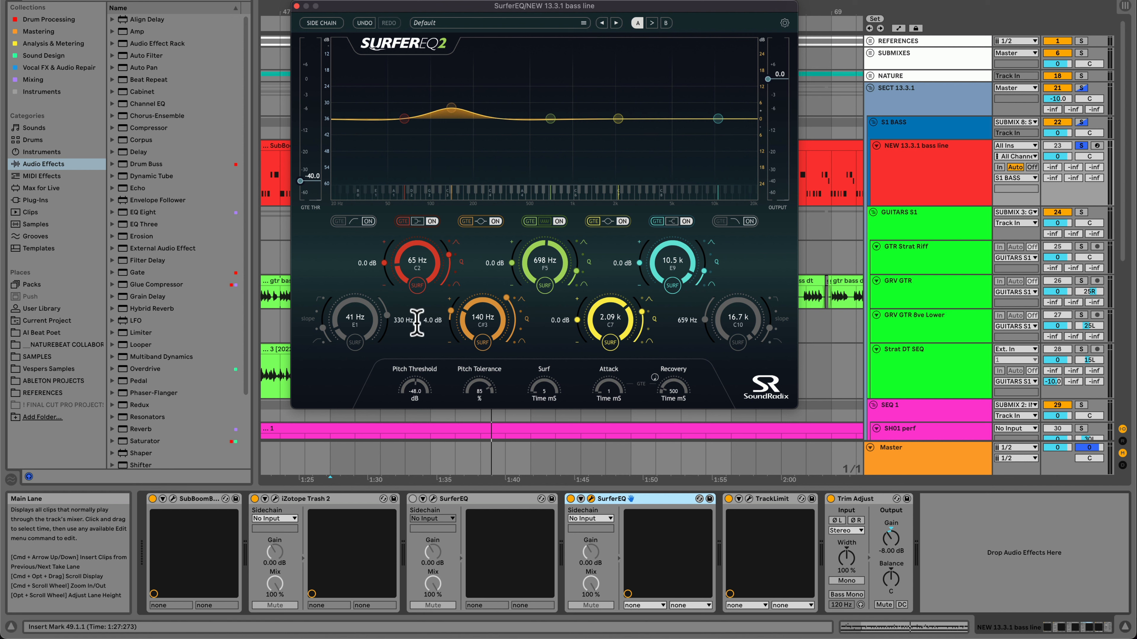
key("space")
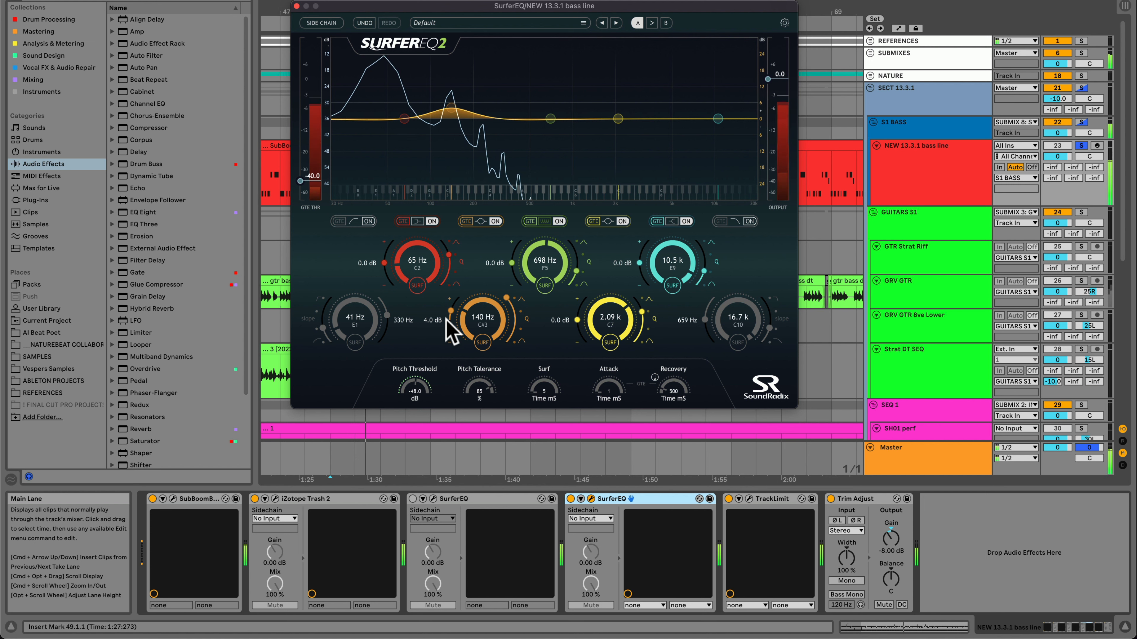
left_click(483, 343)
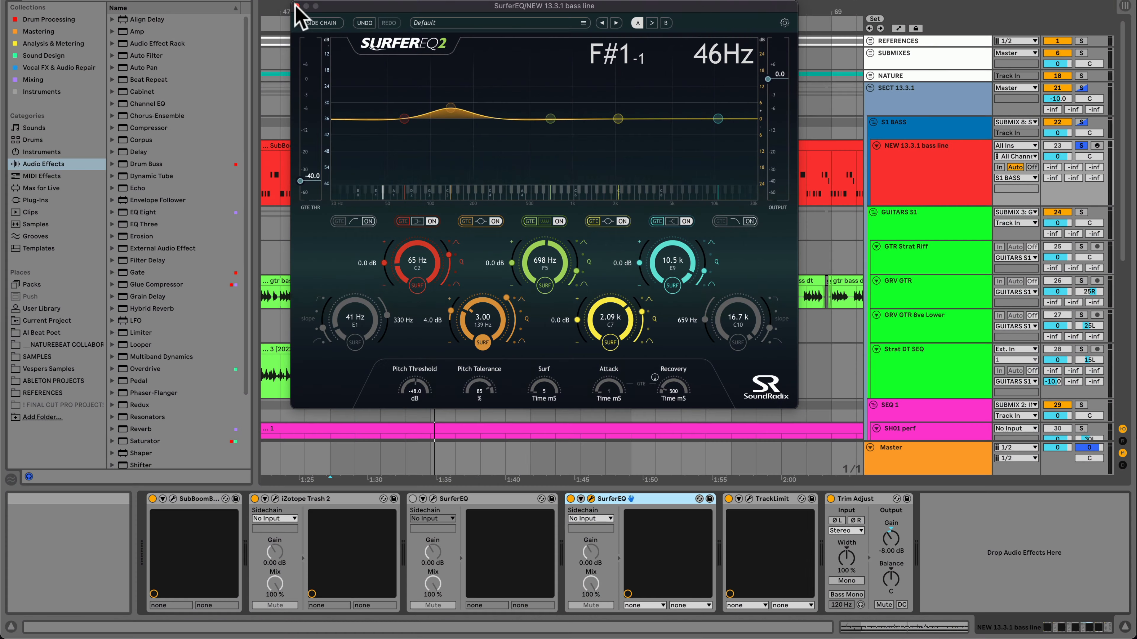
Delete the second SurferEQ from the bass line's chain and reactivate the first one.
left_click(298, 7)
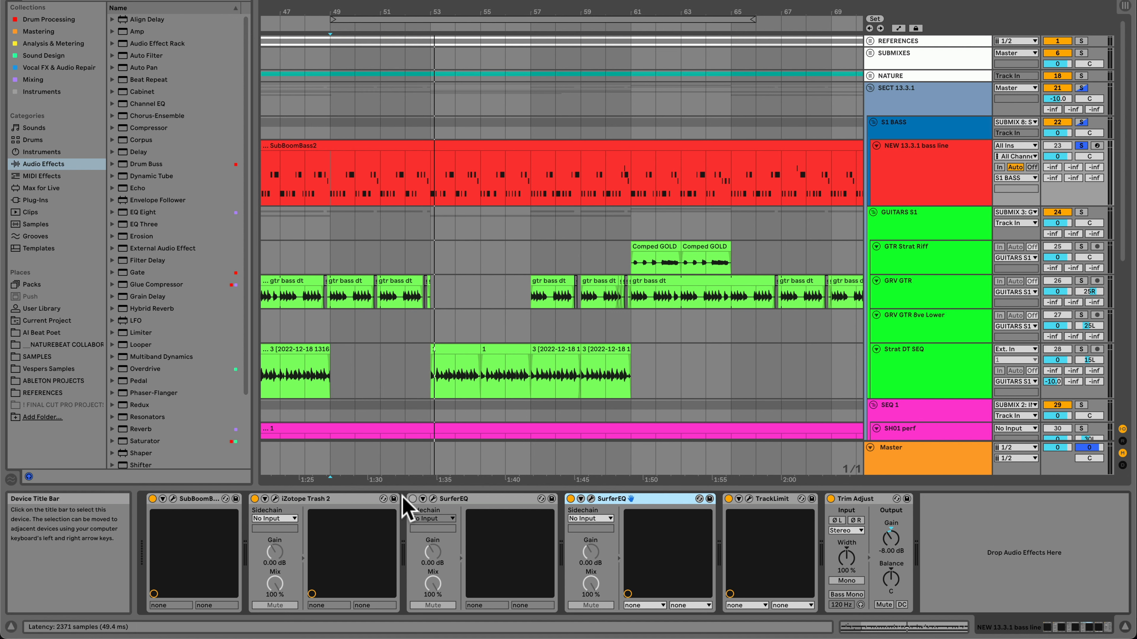
key("Delete")
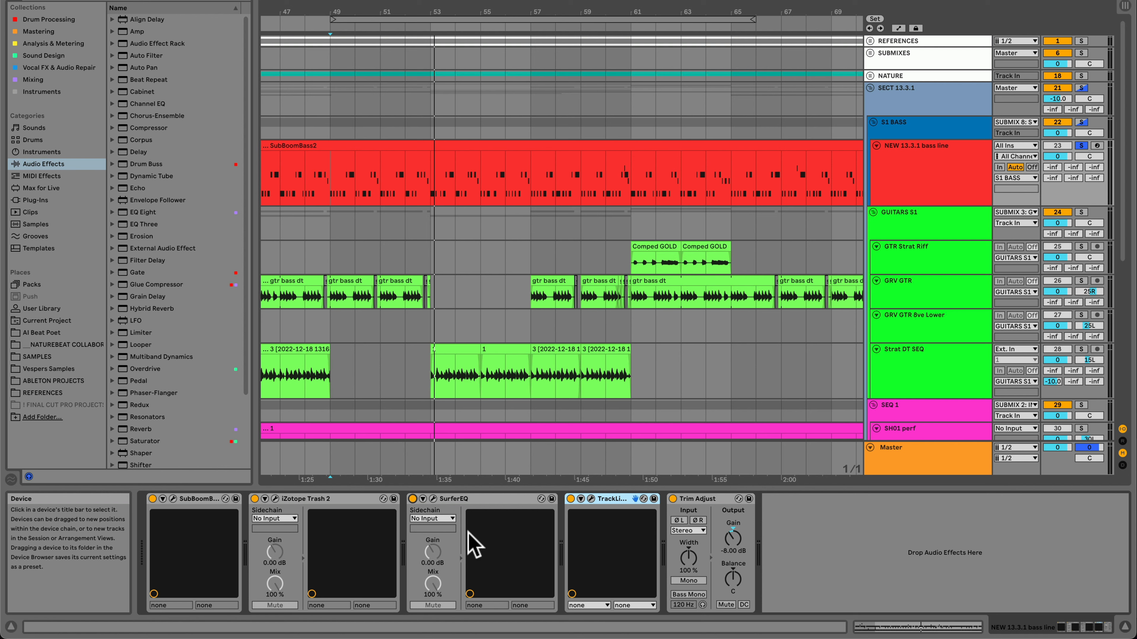
Unsolo the bass line and play the full mix from bar 49, comparing it with SurferEQ bypassed and active.
left_click(1080, 146)
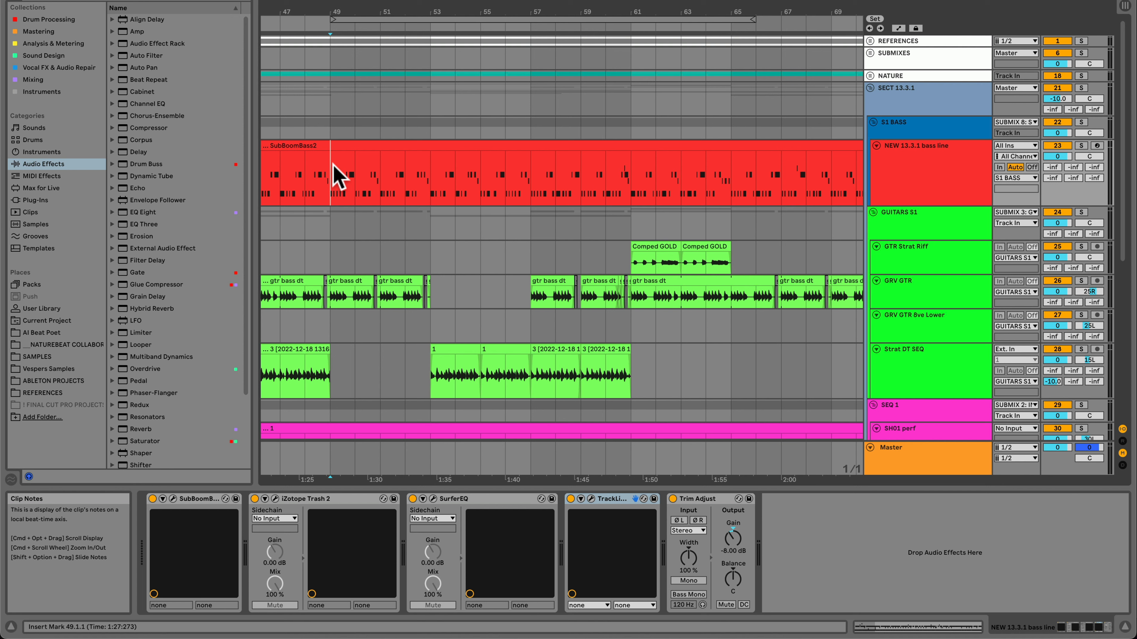
key("space")
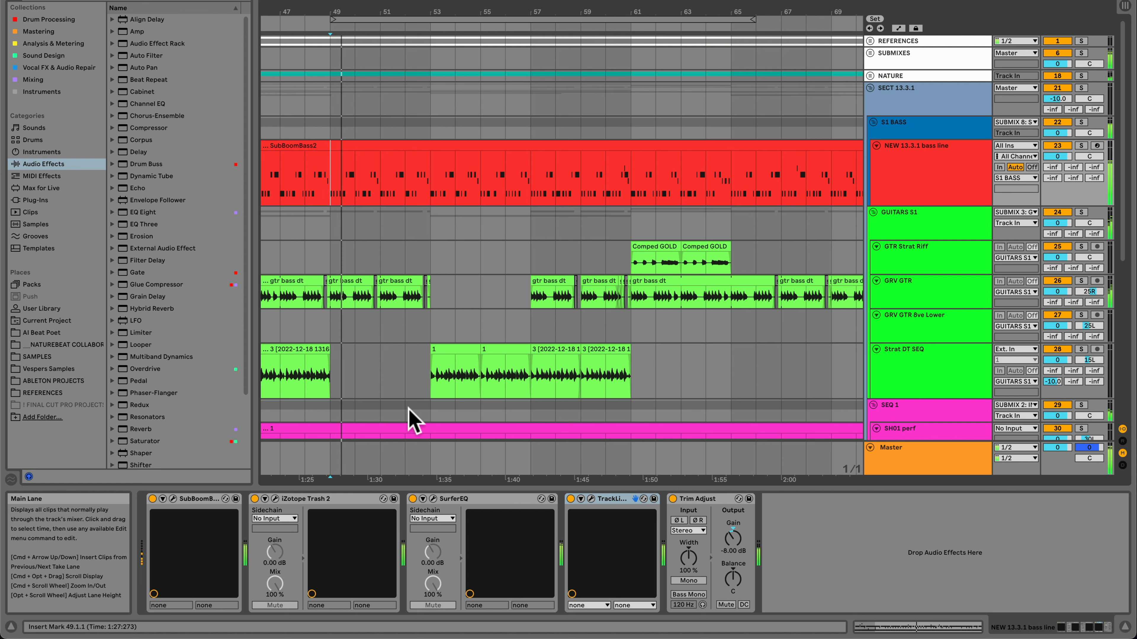
left_click(413, 499)
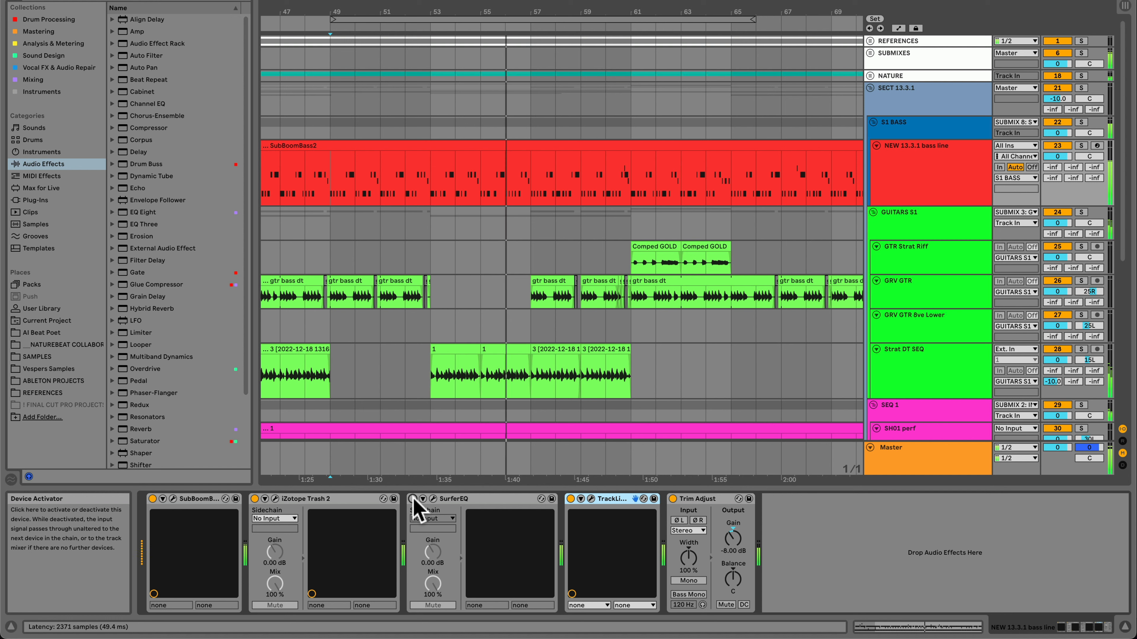
left_click(413, 499)
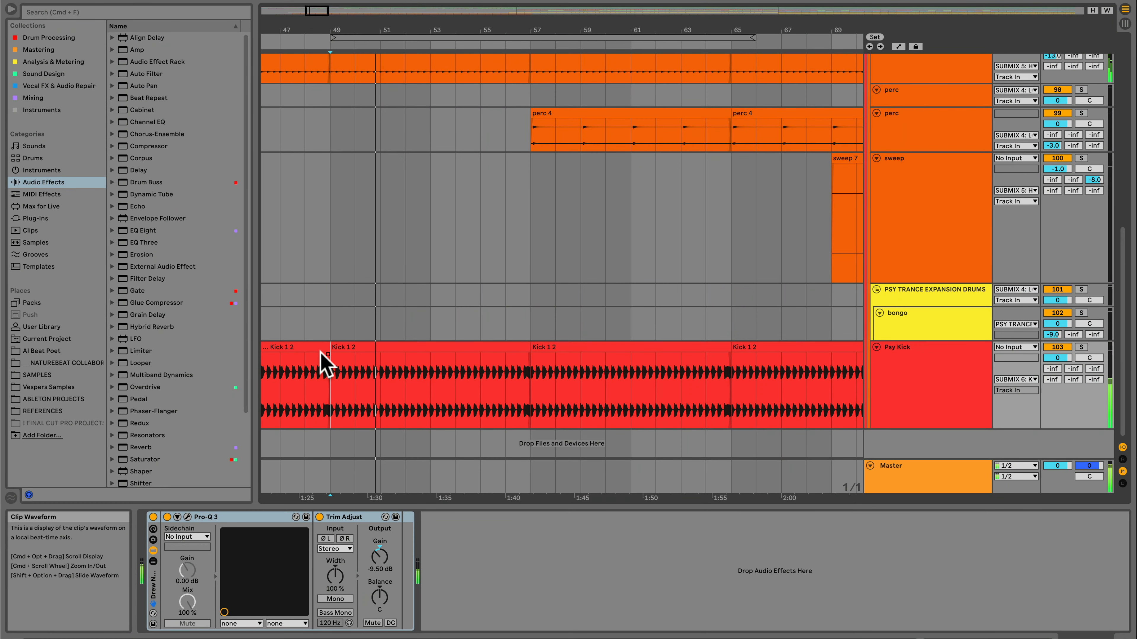
Solo the Psy Kick track, stop playback and deactivate its Pro-Q 3.
left_click(1083, 348)
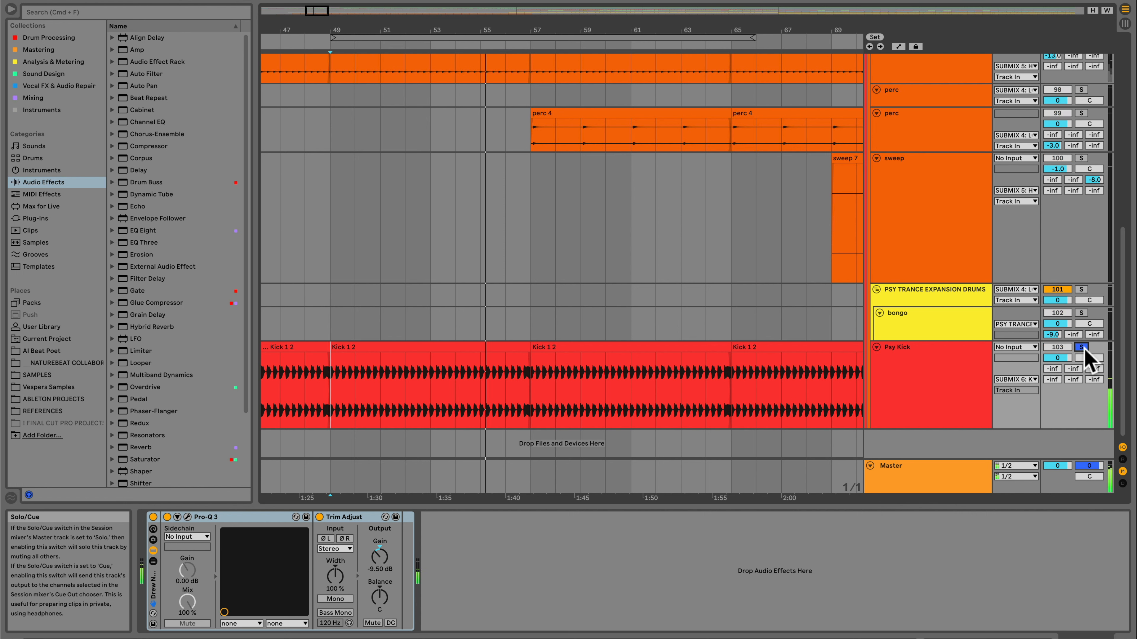
key("space")
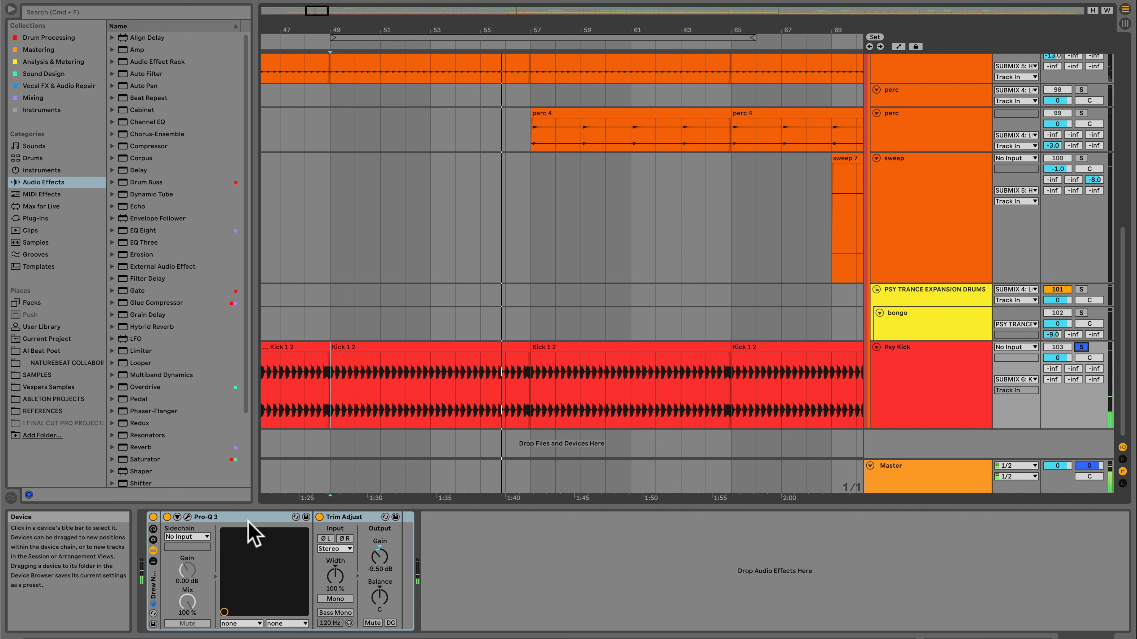
left_click(167, 517)
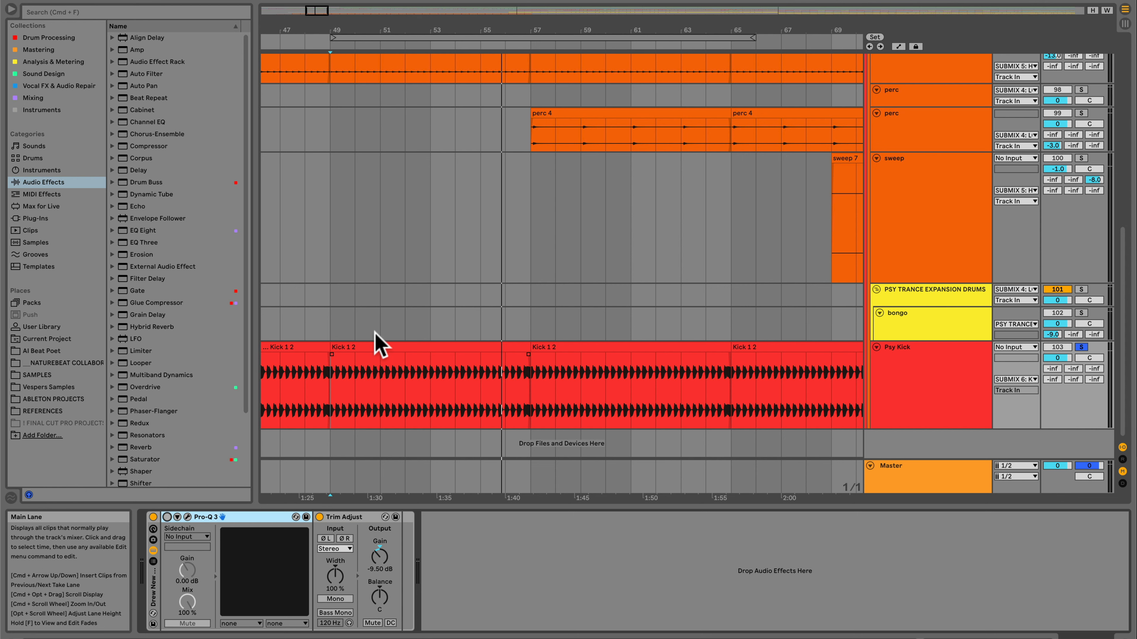
Play the soloed Psy Kick from bar 49, briefly unsolo it to hear the full mix, and solo it again.
left_click(369, 345)
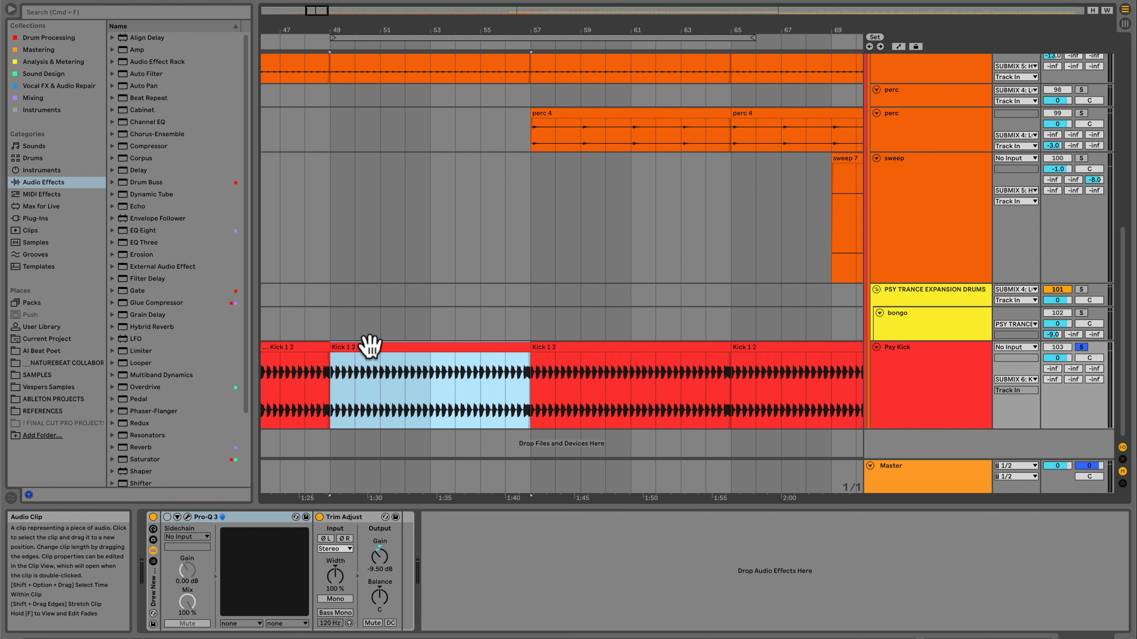
key("space")
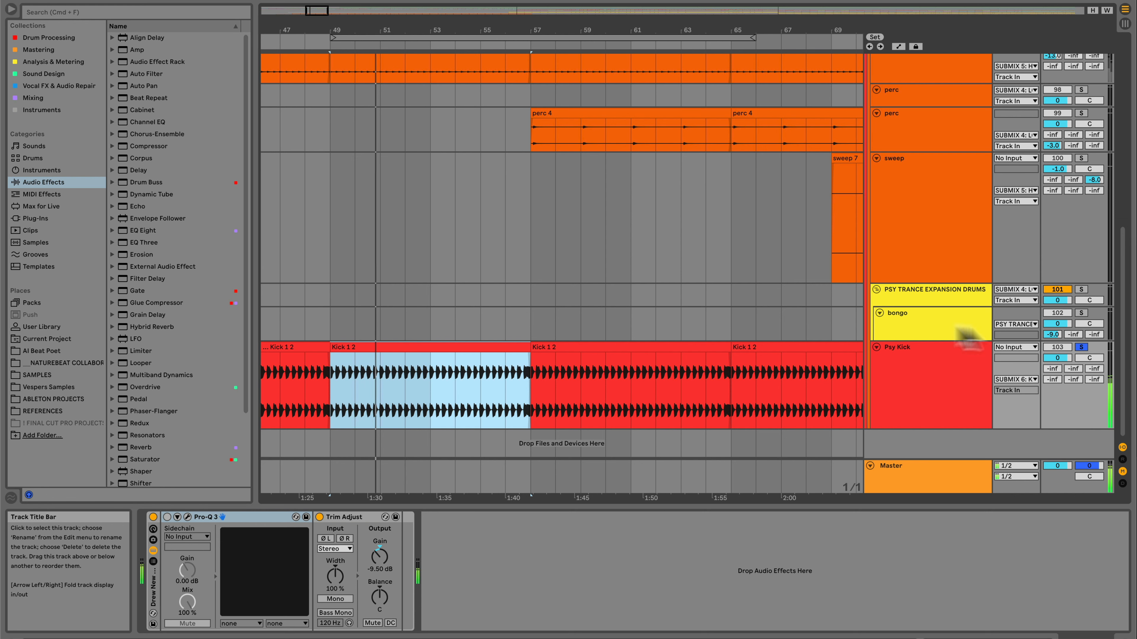
left_click(1080, 347)
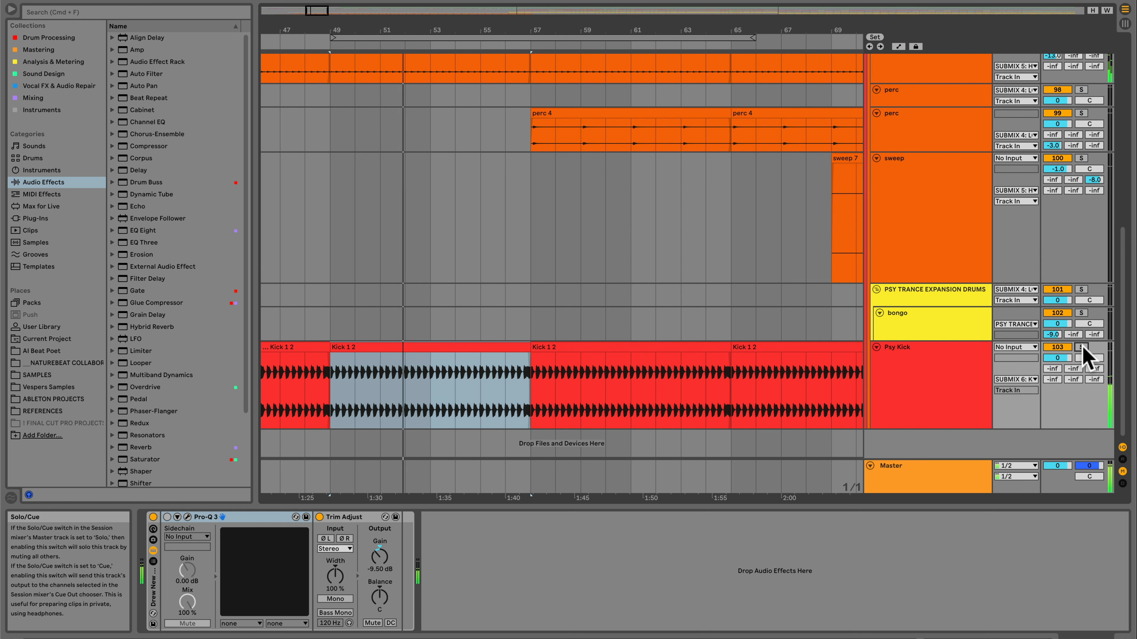
left_click(1081, 347)
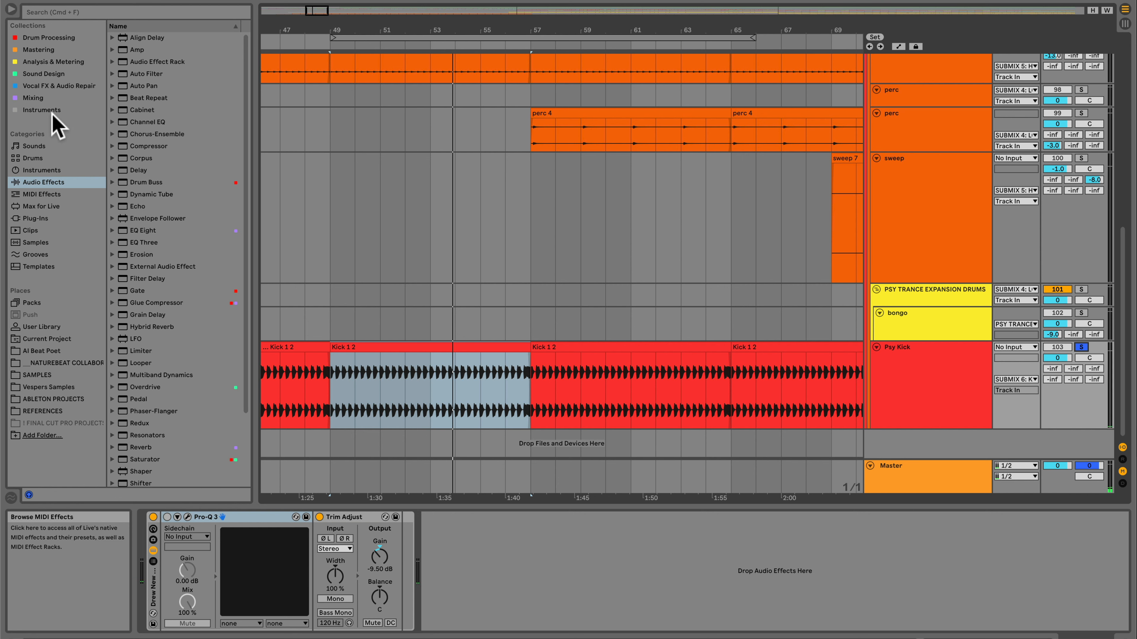
Insert a new Pro-Q 3 from the Mixing collection between the deactivated Pro-Q 3 and Trim Adjust on the Psy Kick.
left_click(44, 98)
left_click(174, 245)
scroll(175, 245, "down", 4)
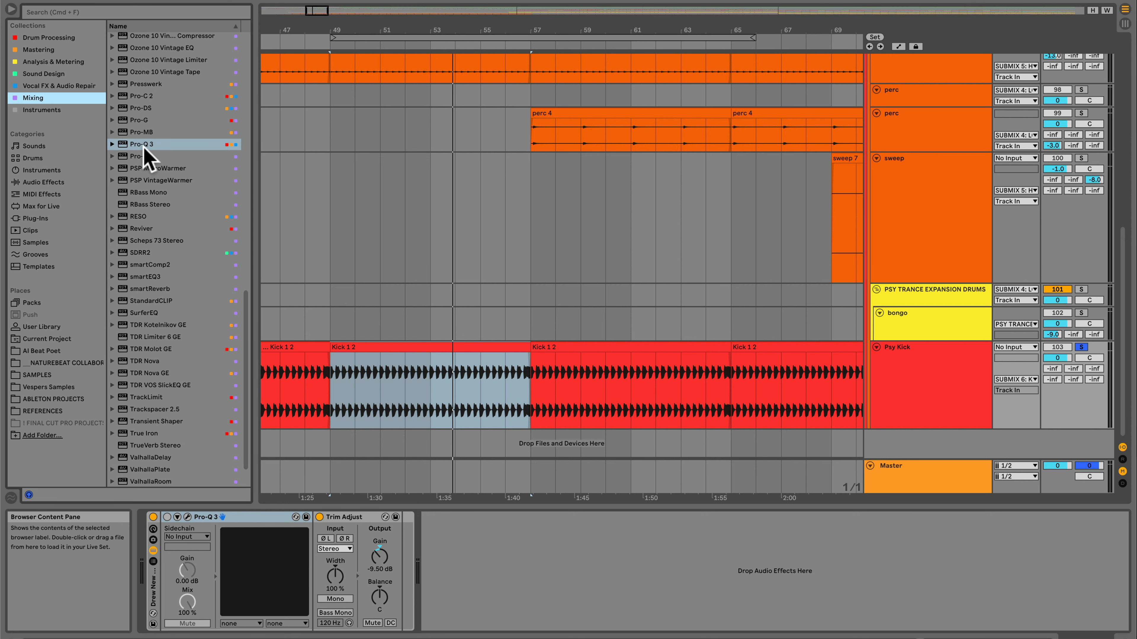
left_click_drag(144, 148, 275, 546)
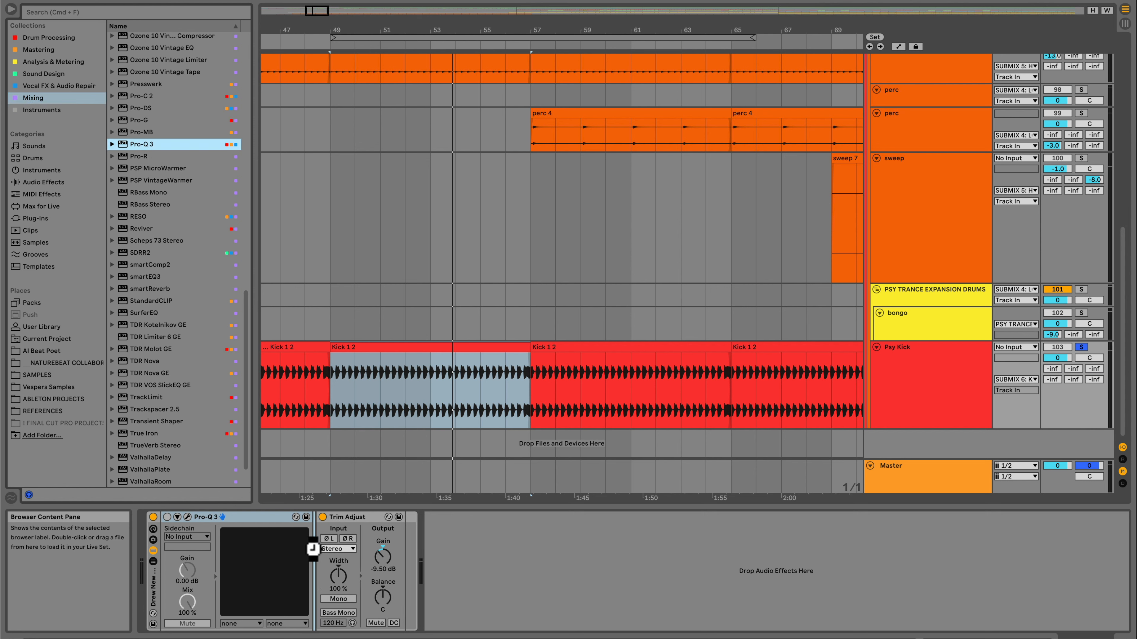
left_click_drag(313, 548, 310, 555)
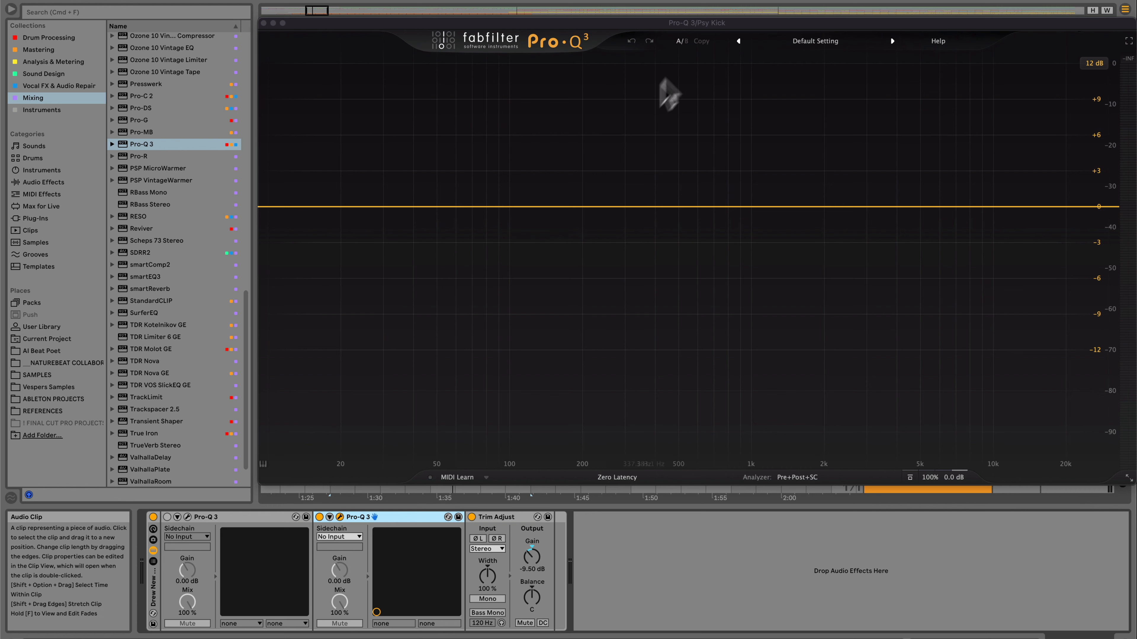
left_click_drag(729, 21, 659, 3)
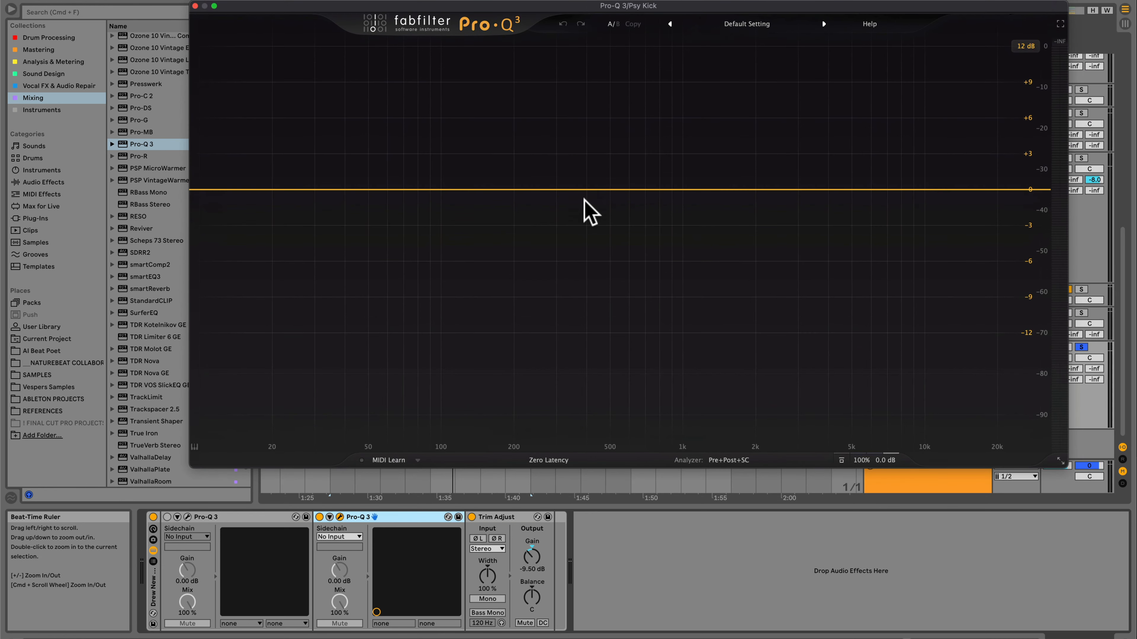
Add a bell band at about 399 Hz in the new Pro-Q 3 and sweep its solo between about 255 and 474 Hz.
left_click(585, 190)
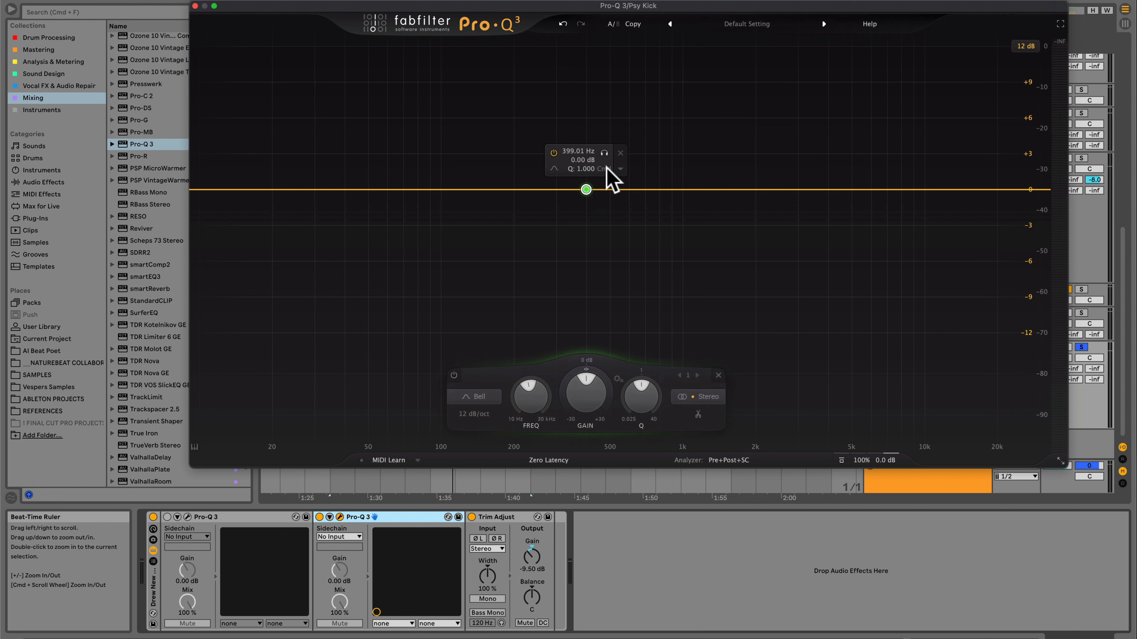
mouse_move(555, 169)
mouse_move(607, 156)
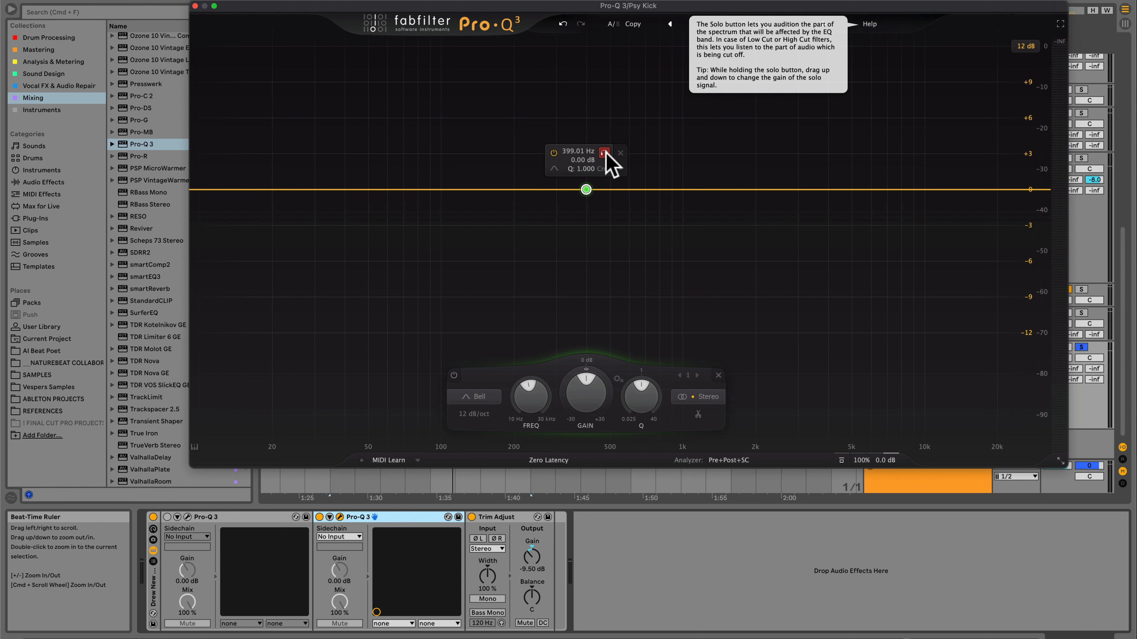
left_click_drag(601, 152, 554, 152)
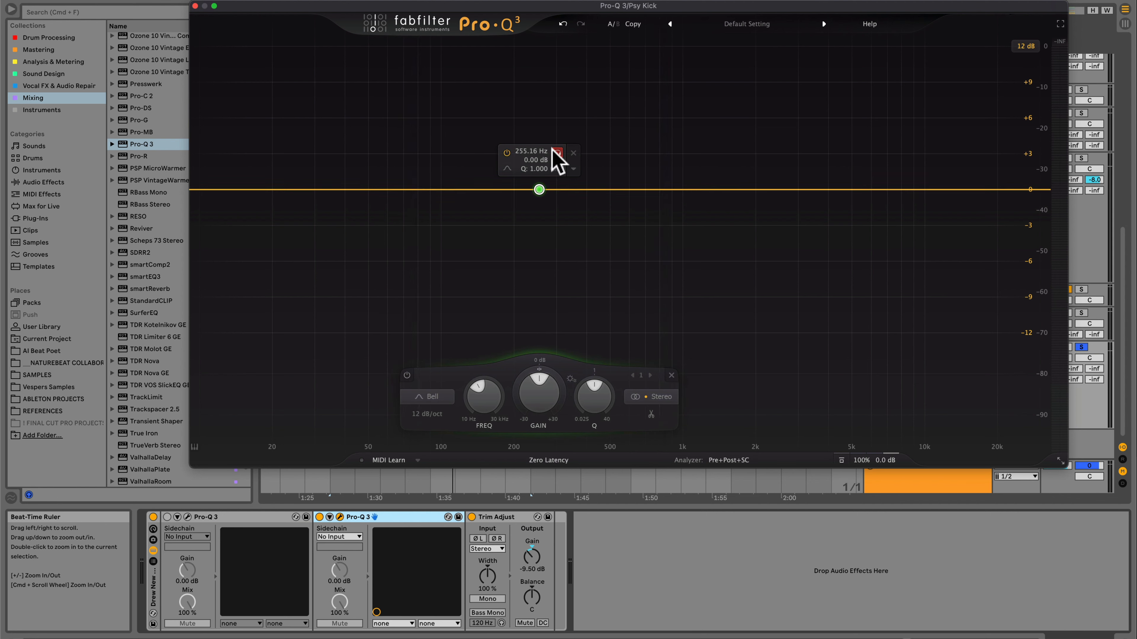
left_click_drag(557, 155, 626, 157)
Audition the soloed band while the kick plays and settle it at about 335 Hz with a Q of about 2.3.
key("space")
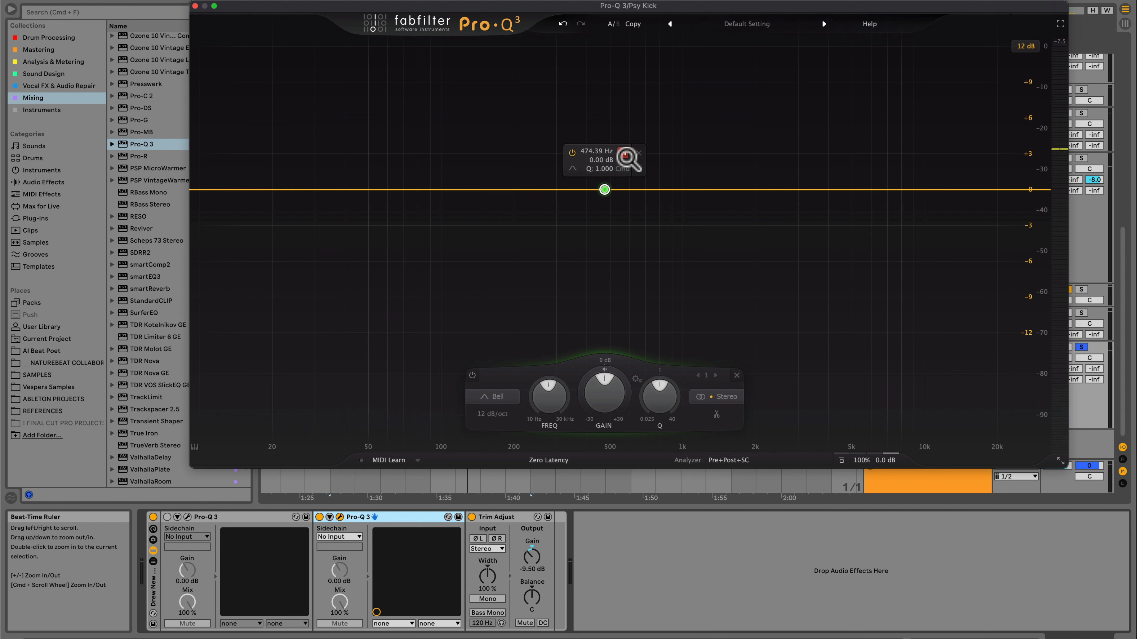
mouse_move(624, 155)
left_mouse_down()
mouse_move(625, 122)
mouse_move(628, 175)
mouse_move(625, 140)
mouse_move(629, 163)
mouse_move(622, 141)
mouse_move(627, 155)
mouse_move(573, 152)
mouse_move(632, 152)
mouse_move(604, 153)
left_mouse_up()
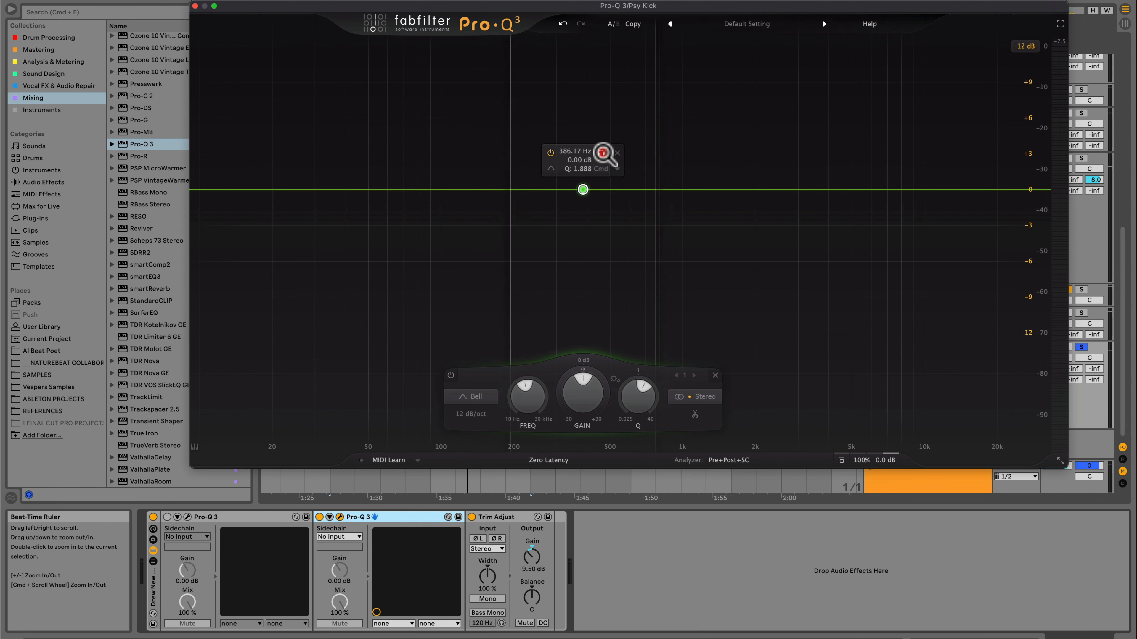
left_click_drag(603, 153, 604, 155)
key("space")
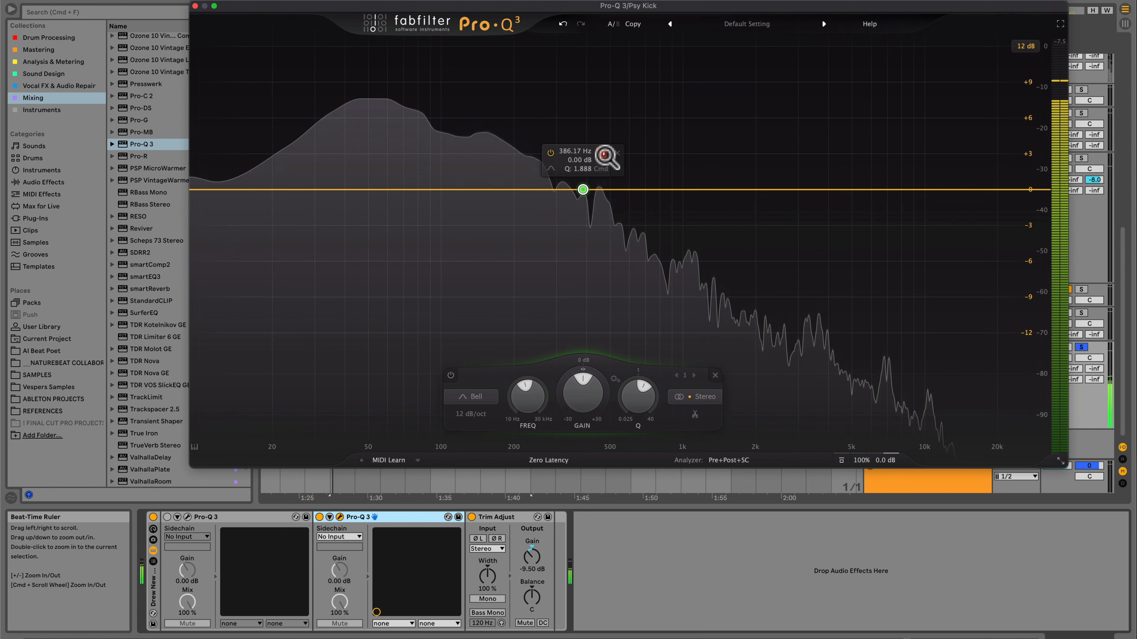
mouse_move(603, 155)
left_mouse_down()
mouse_move(628, 156)
mouse_move(584, 157)
left_mouse_up()
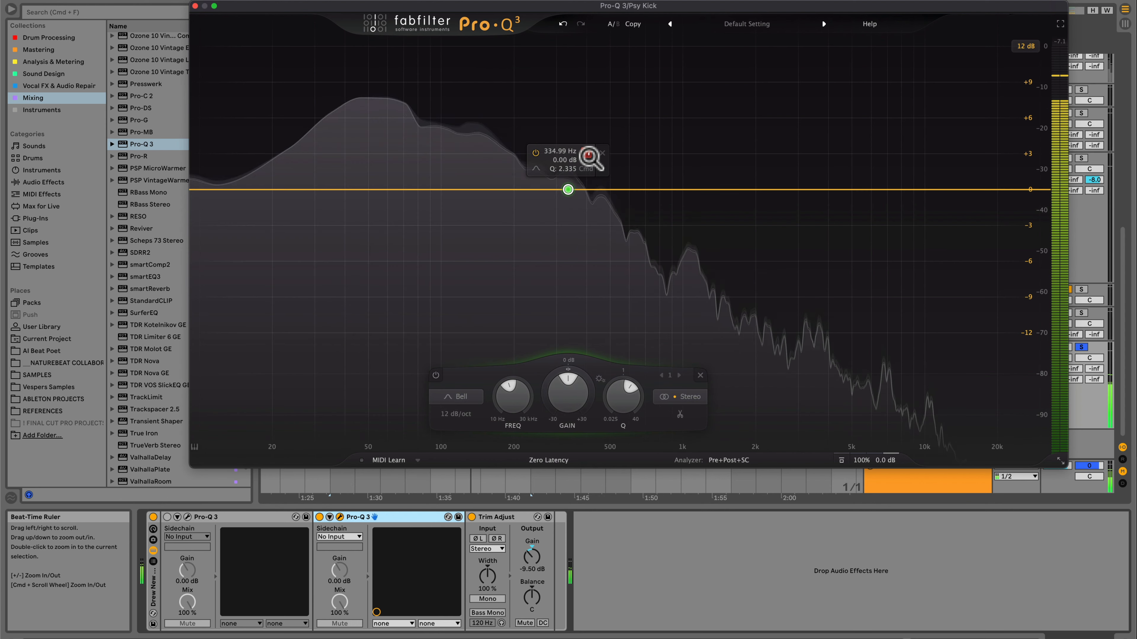
key("space")
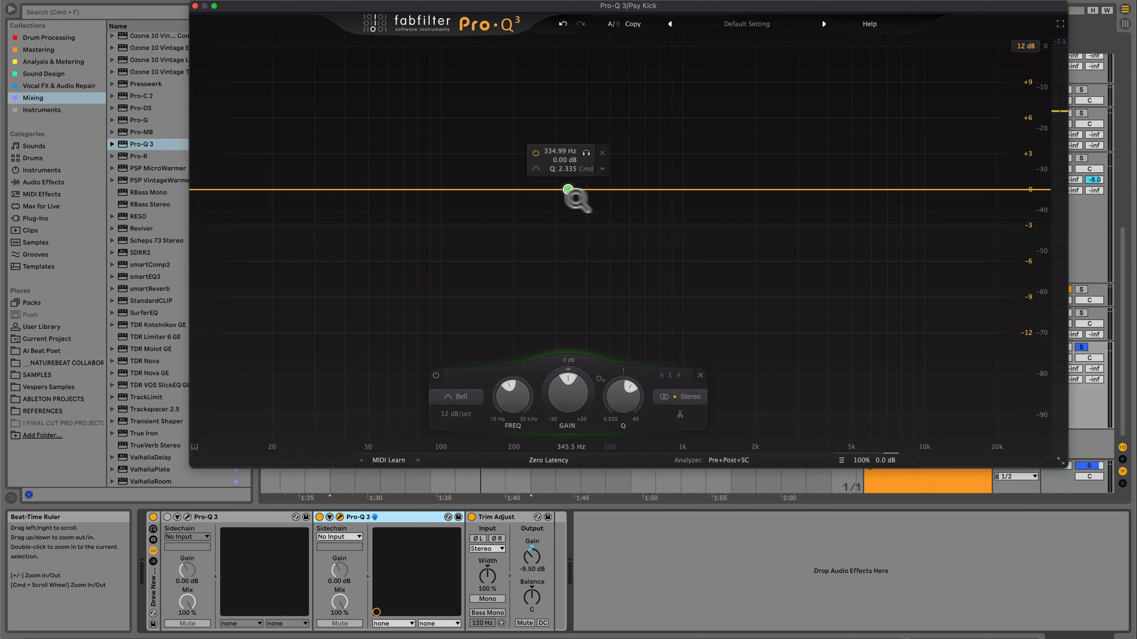
Set the band's gain to -8 dB and its frequency to 350 Hz, and play the kick with this cut.
double_click(570, 391)
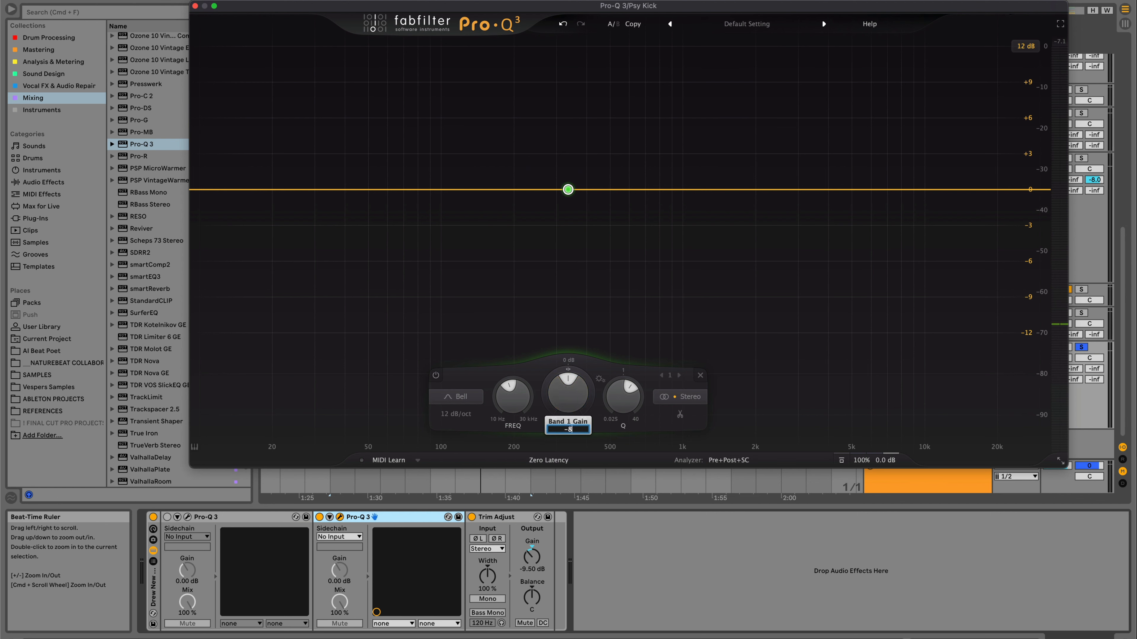
type("-8")
key("Return")
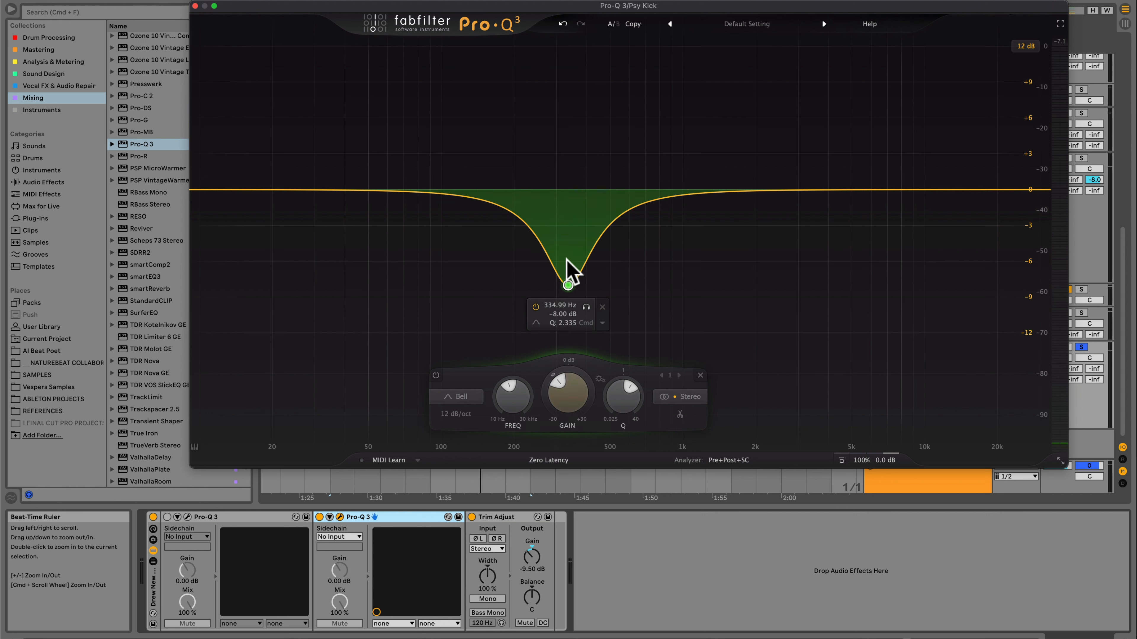
double_click(513, 402)
key("Return")
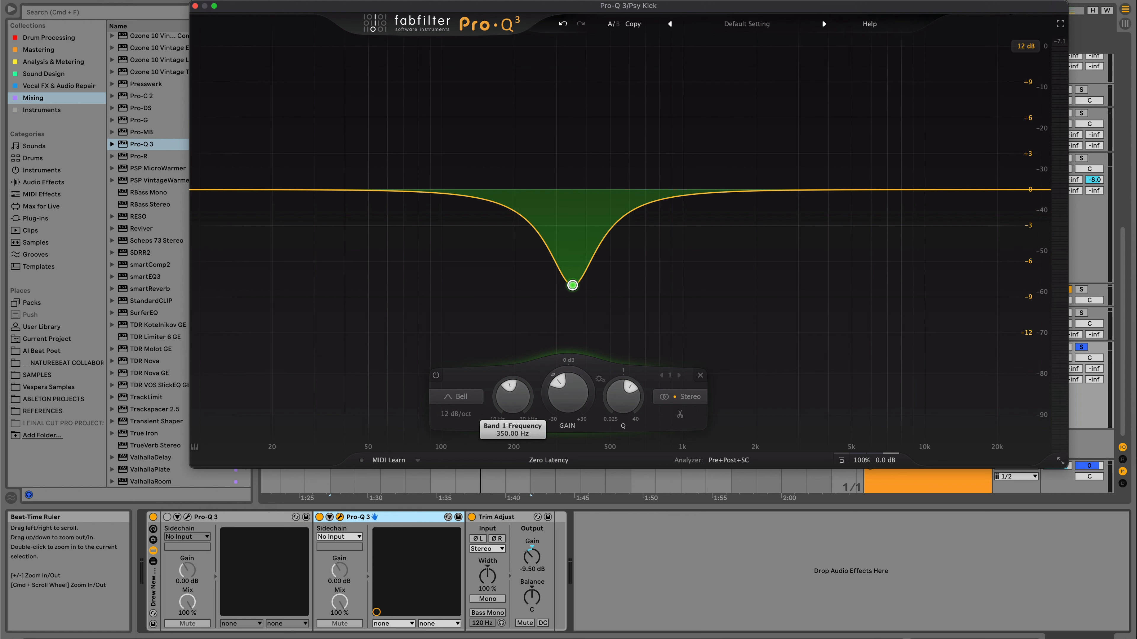
key("space")
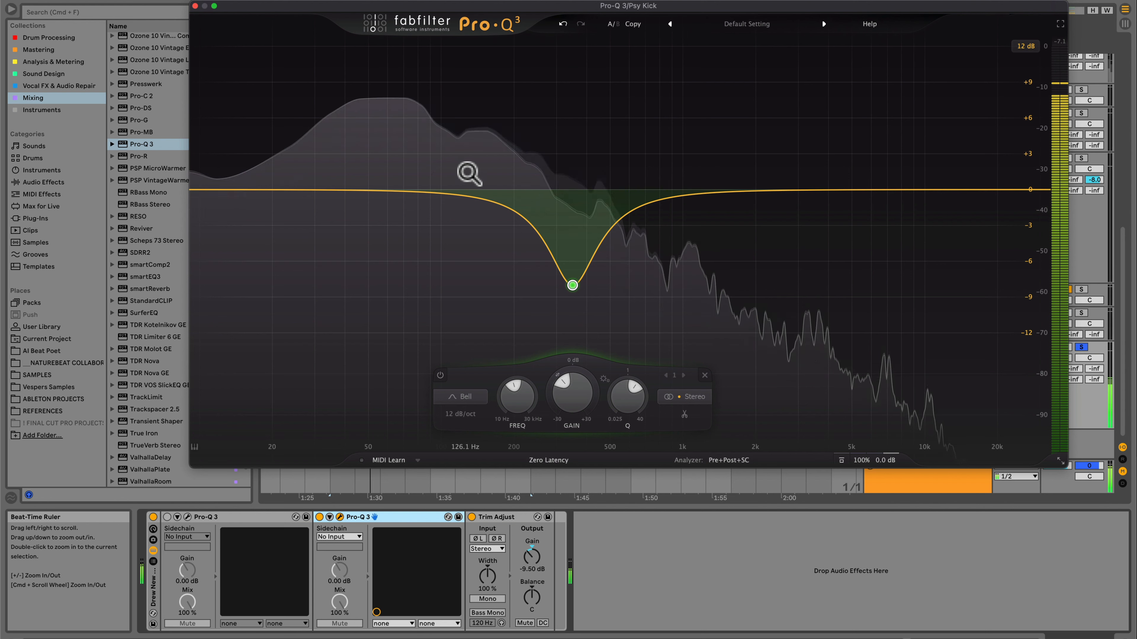
key("space")
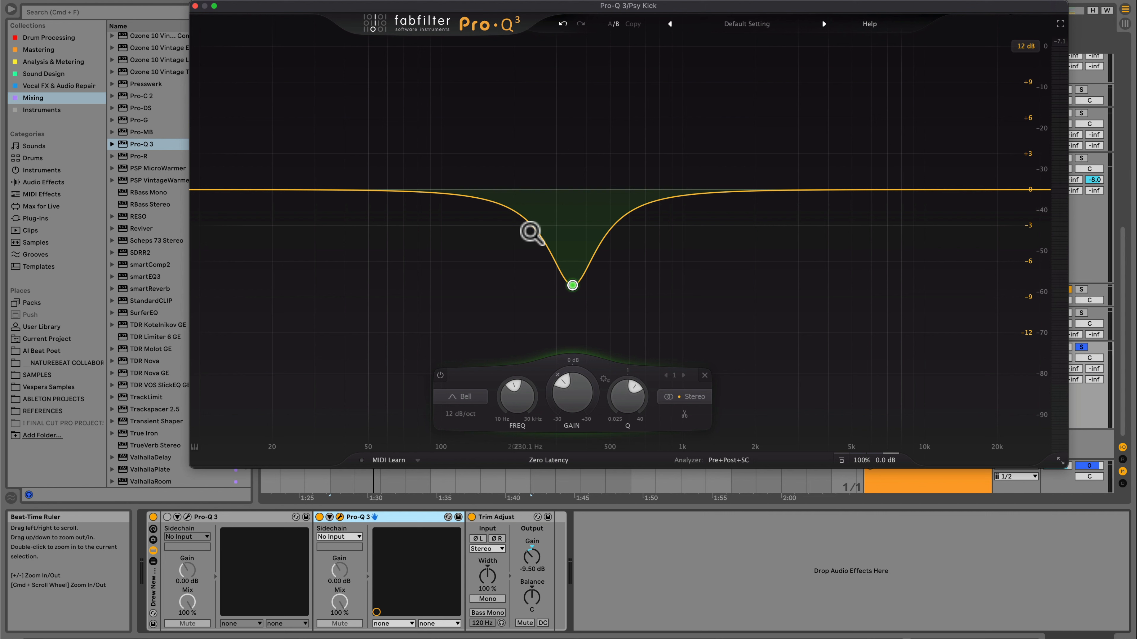
Set the band's frequency to 250 Hz in the alternate A/B state and toggle between the two states.
mouse_move(574, 298)
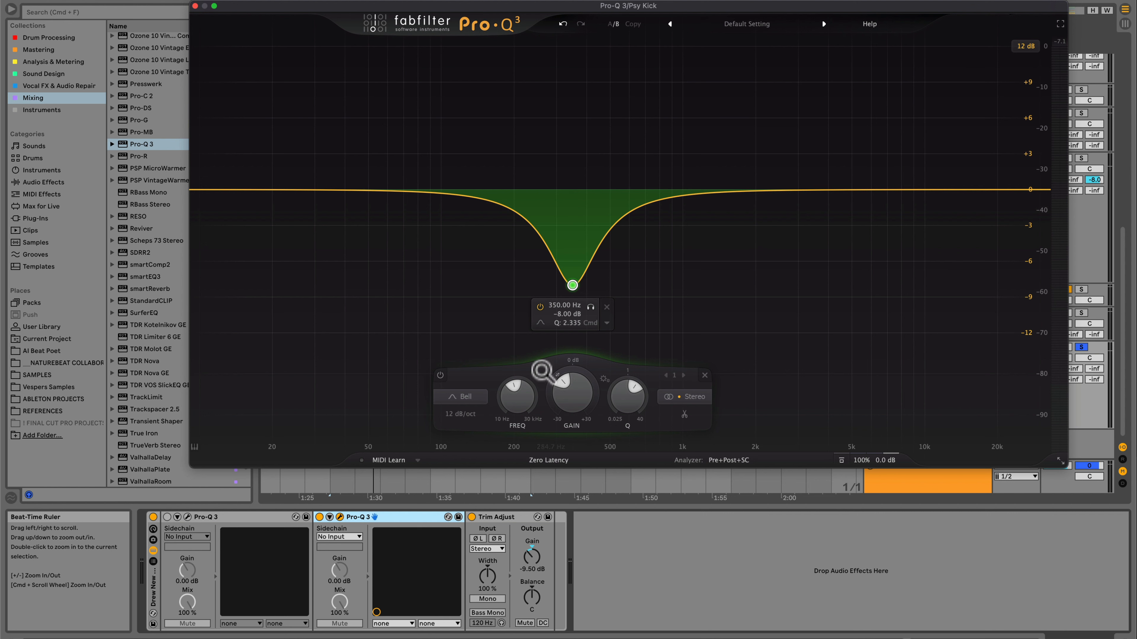
double_click(524, 399)
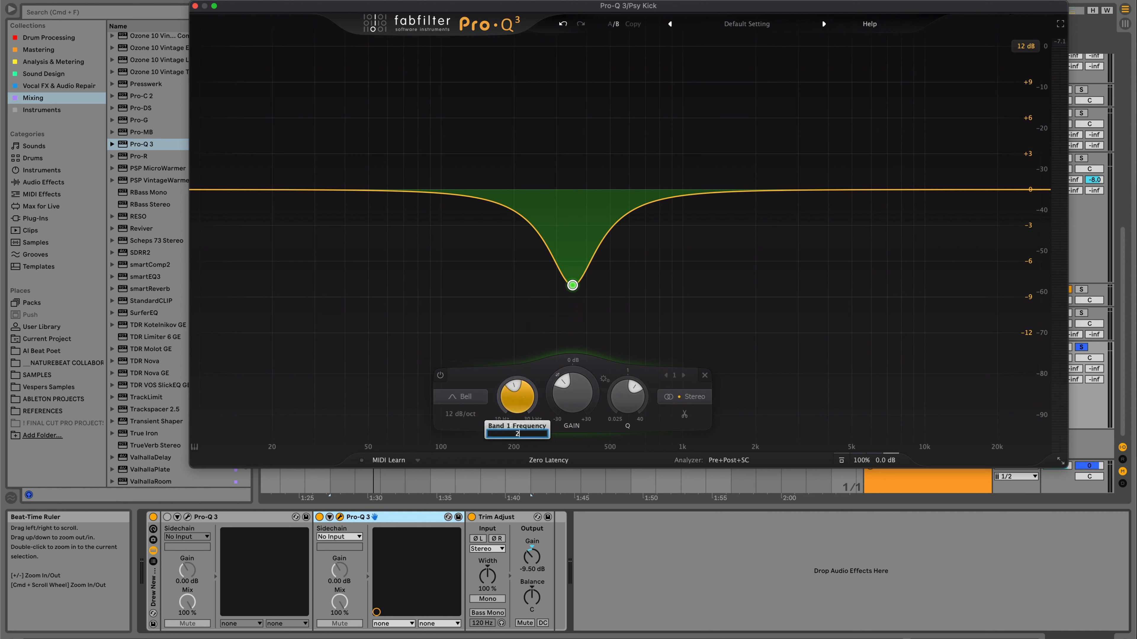
key("Return")
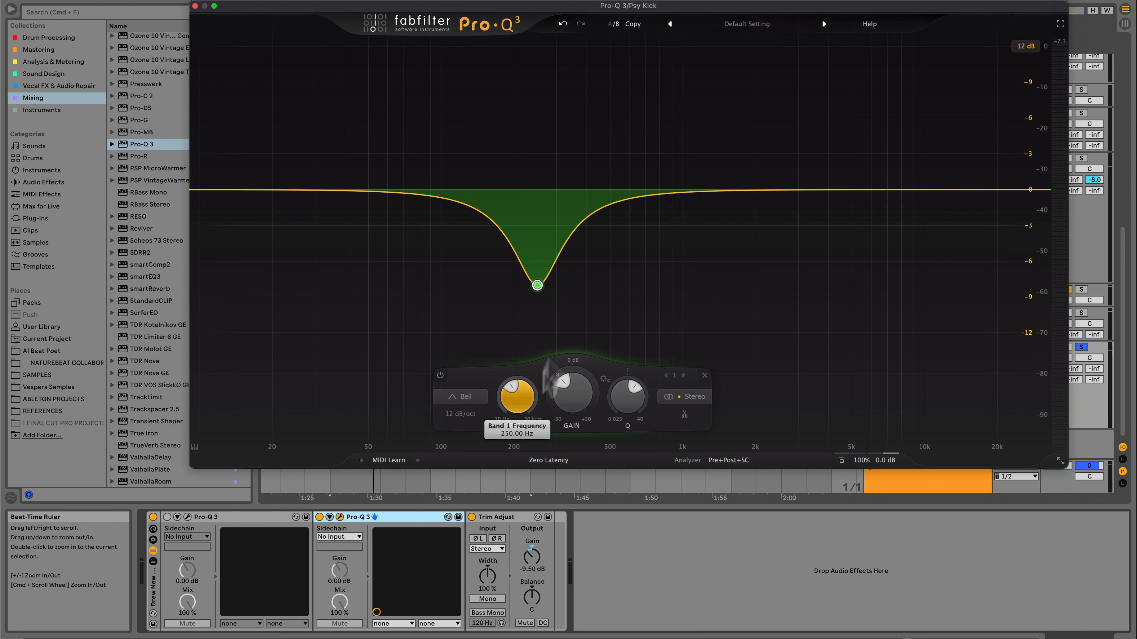
left_click(613, 23)
left_click(612, 24)
left_click(612, 23)
left_click(612, 24)
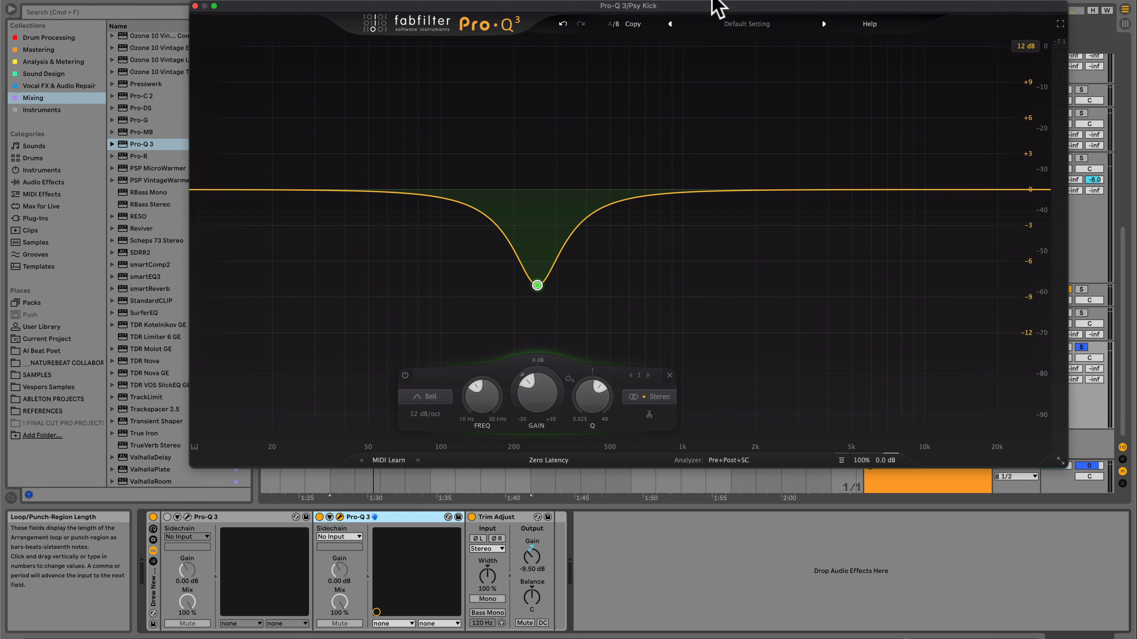
Unsolo the Psy Kick, toggle between the 350 Hz and 250 Hz cuts, and play the full mix.
left_click_drag(716, 5, 621, 2)
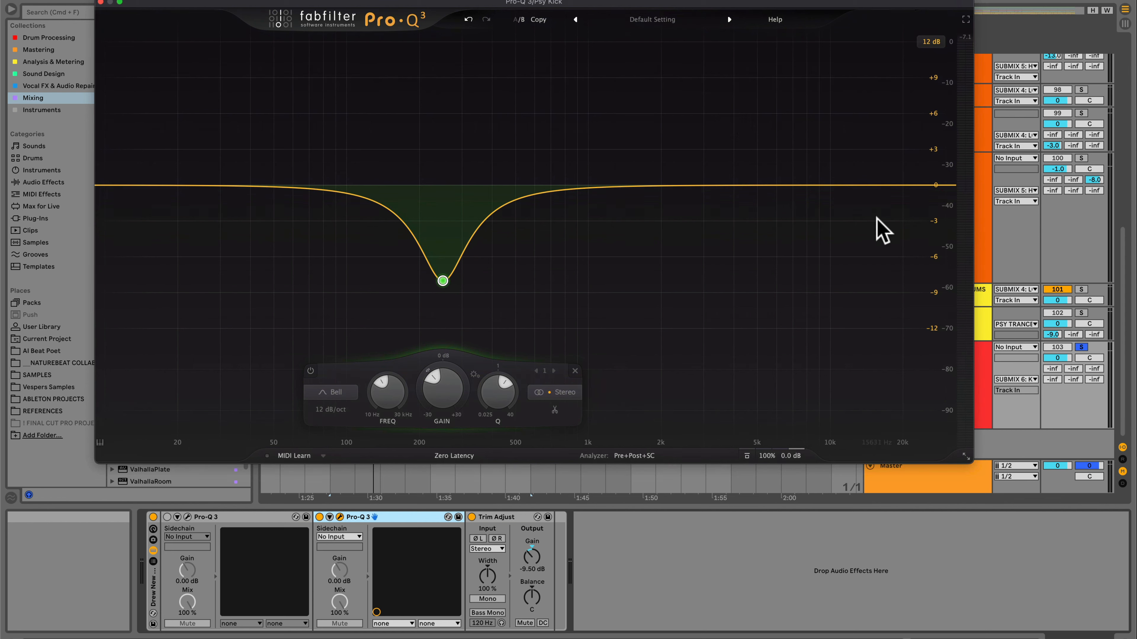
left_click(1081, 347)
left_click(519, 19)
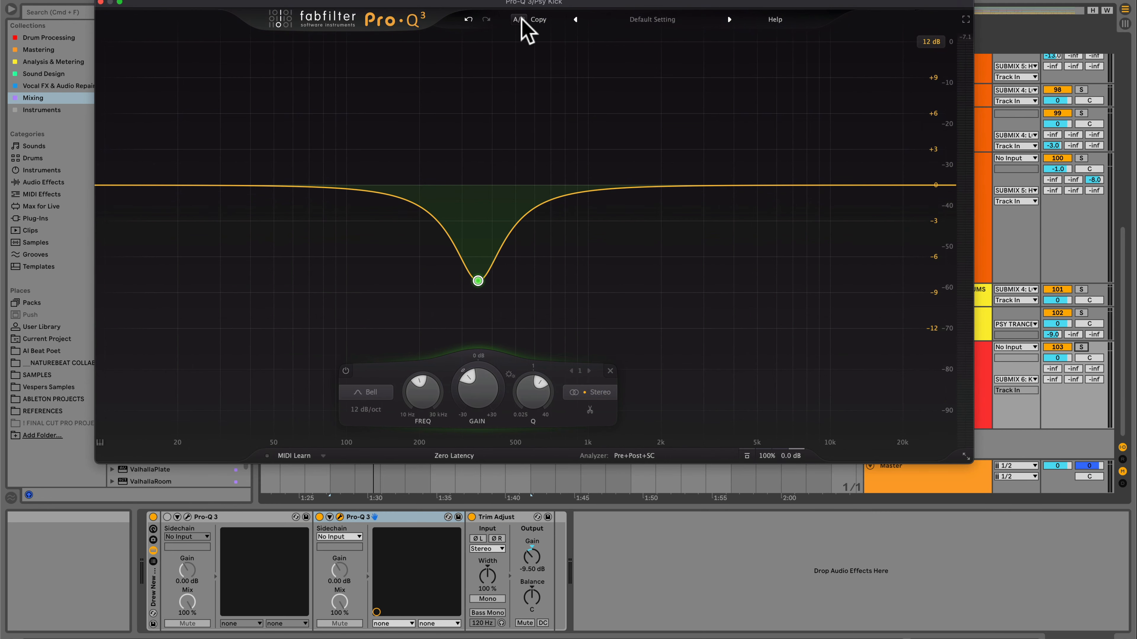
left_click(519, 19)
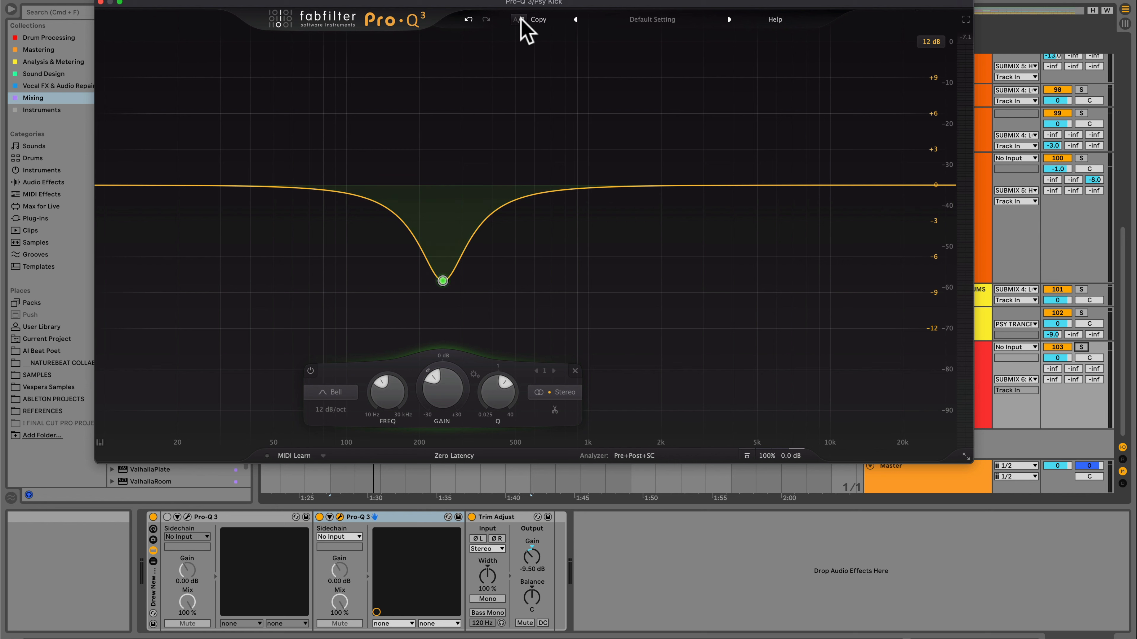
key("space")
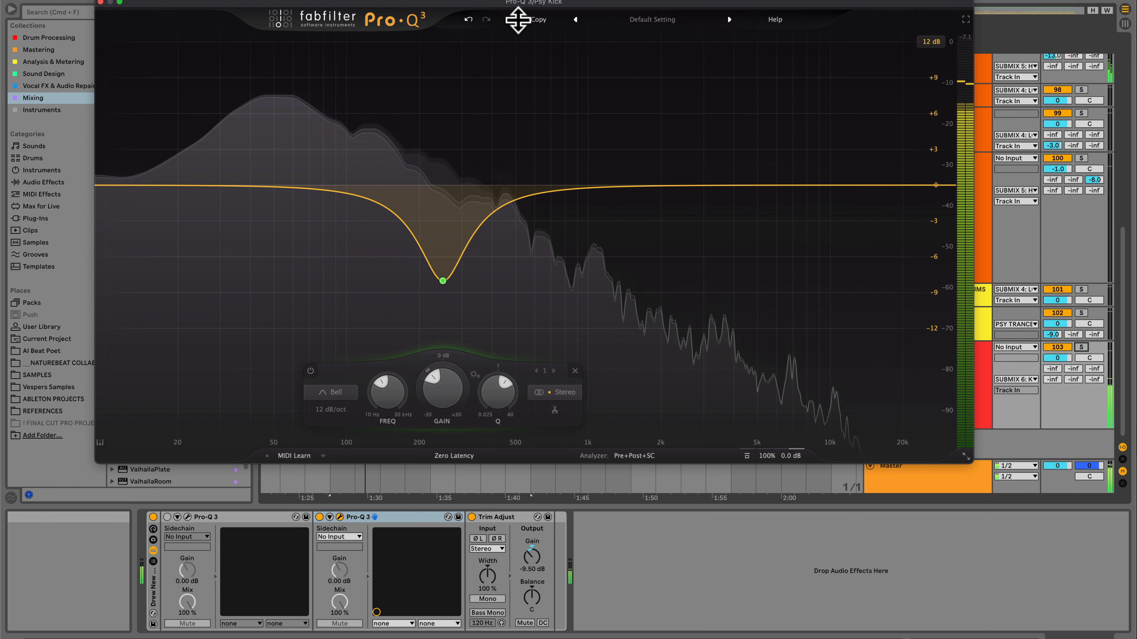
Raise the Psy Kick track volume to 6.0 dB and compare the 250 Hz and 350 Hz cuts in the full mix.
left_click_drag(1065, 360, 1066, 333)
key("space")
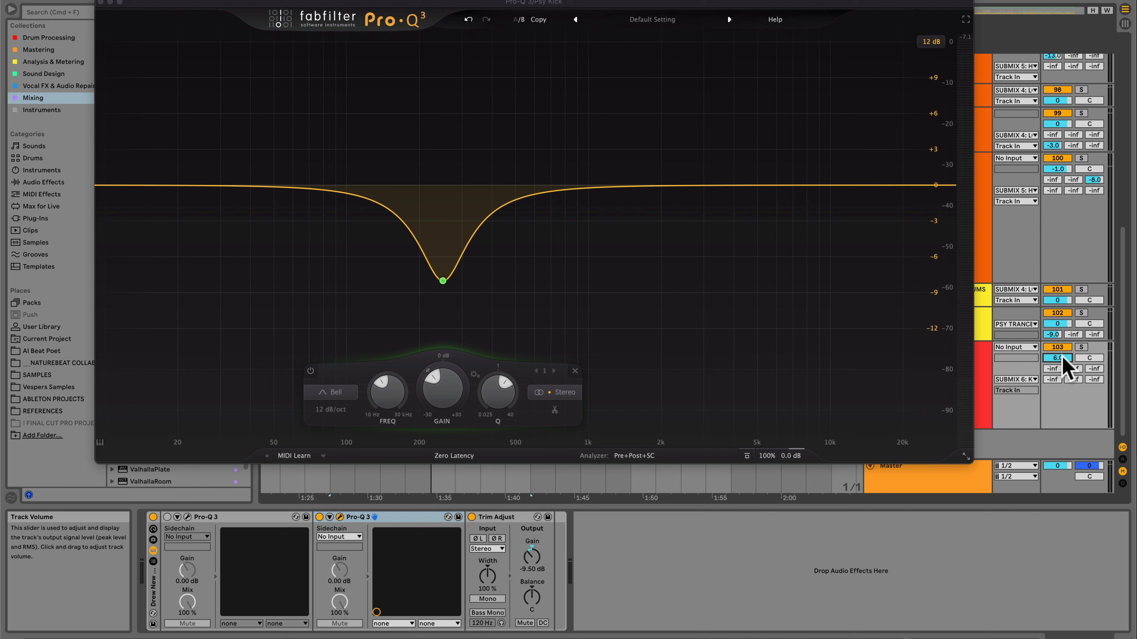
key("space")
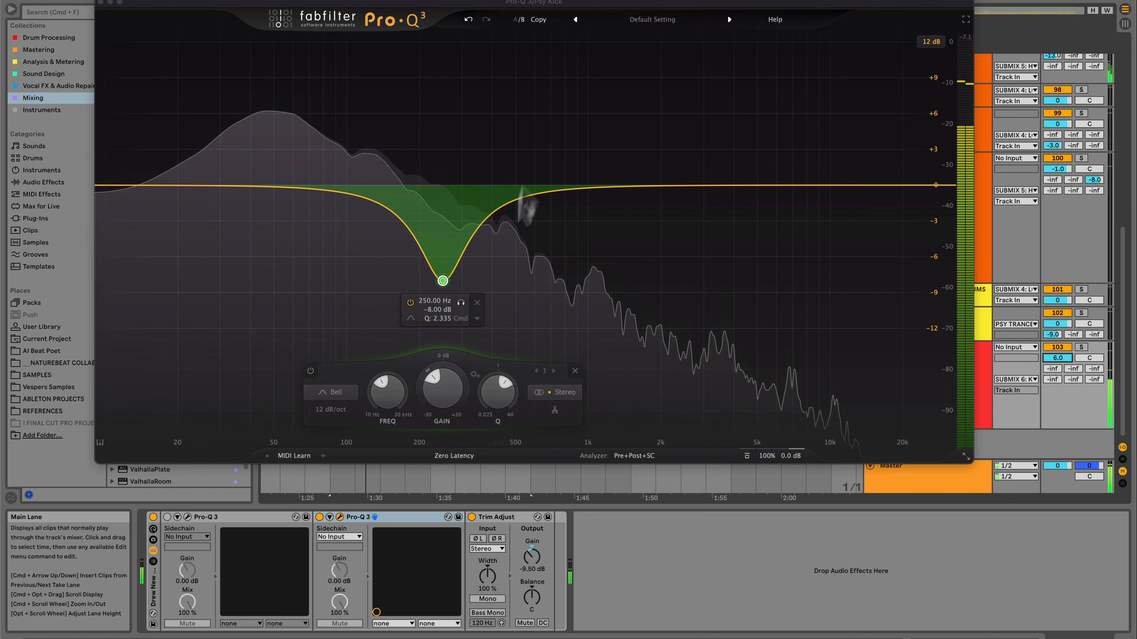
left_click(520, 19)
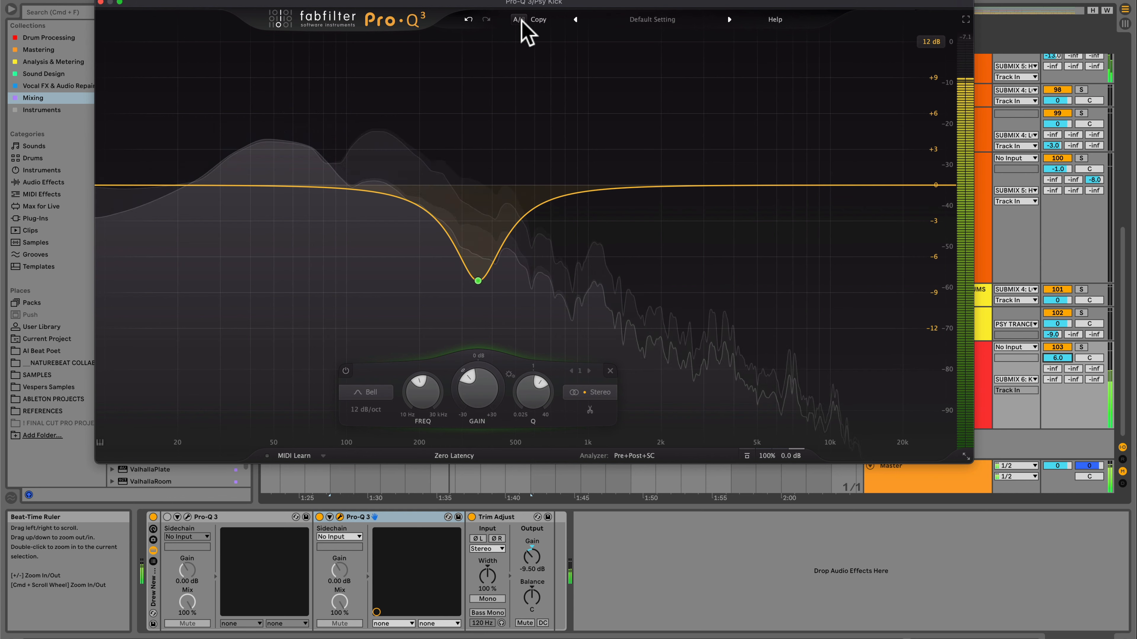
left_click(522, 23)
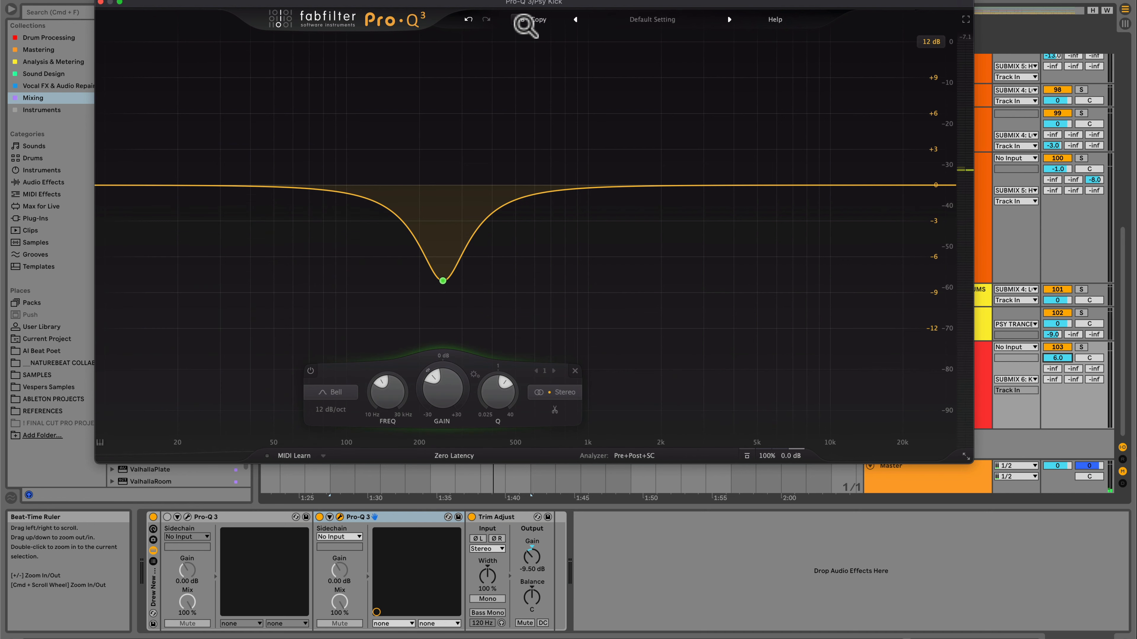
mouse_move(447, 285)
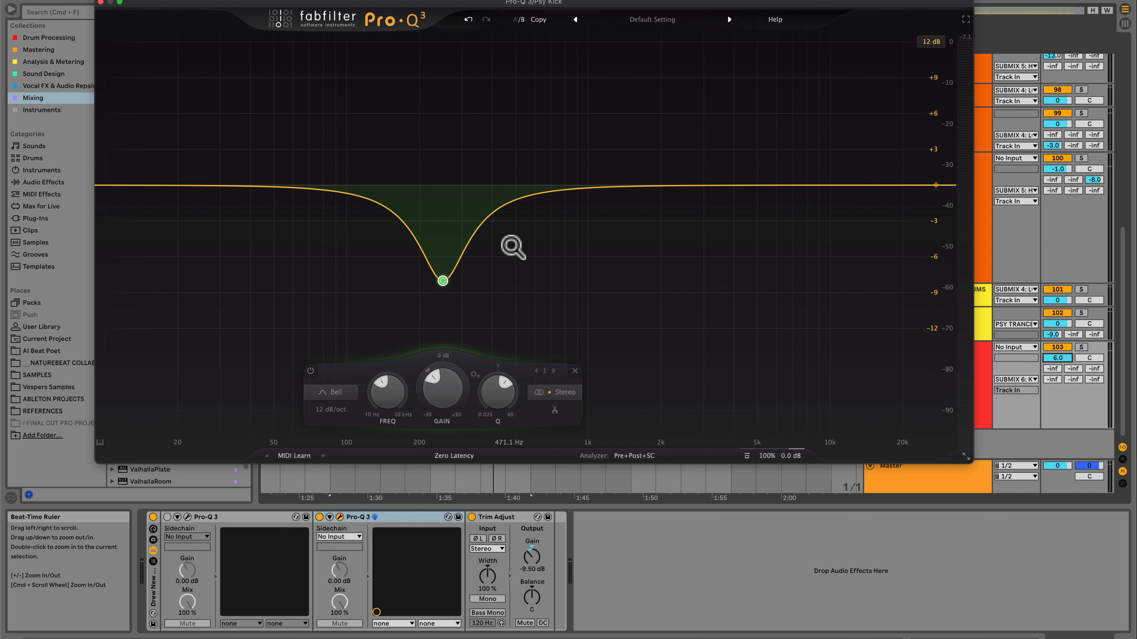
mouse_move(439, 231)
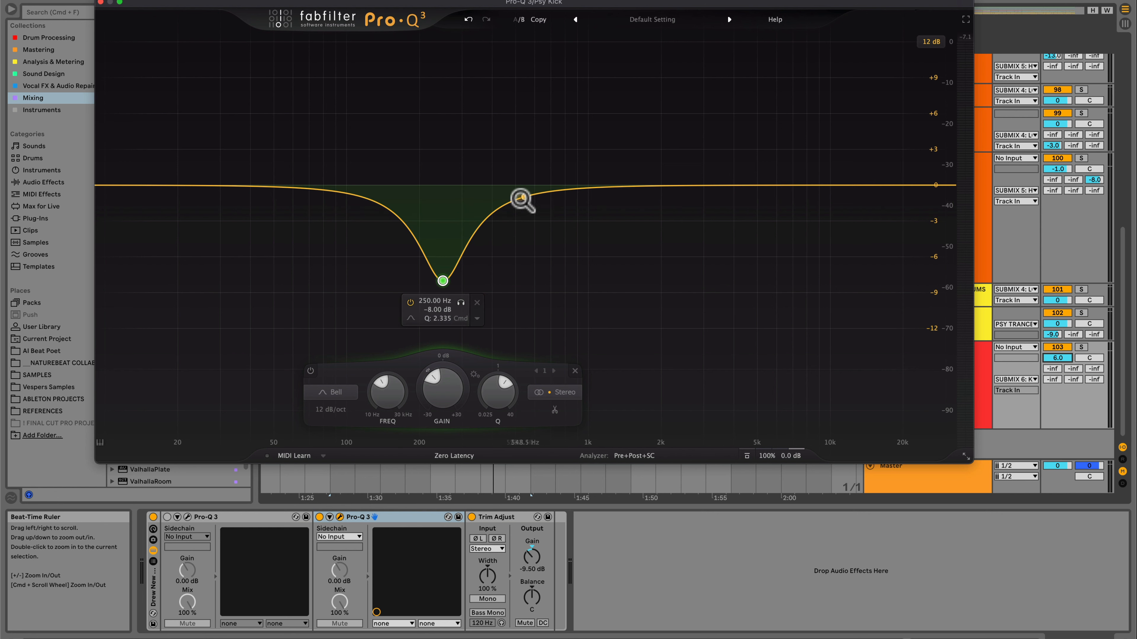
Recall the 350 Hz cut, reset the Psy Kick track volume to 0 dB, and solo the track.
left_click(518, 19)
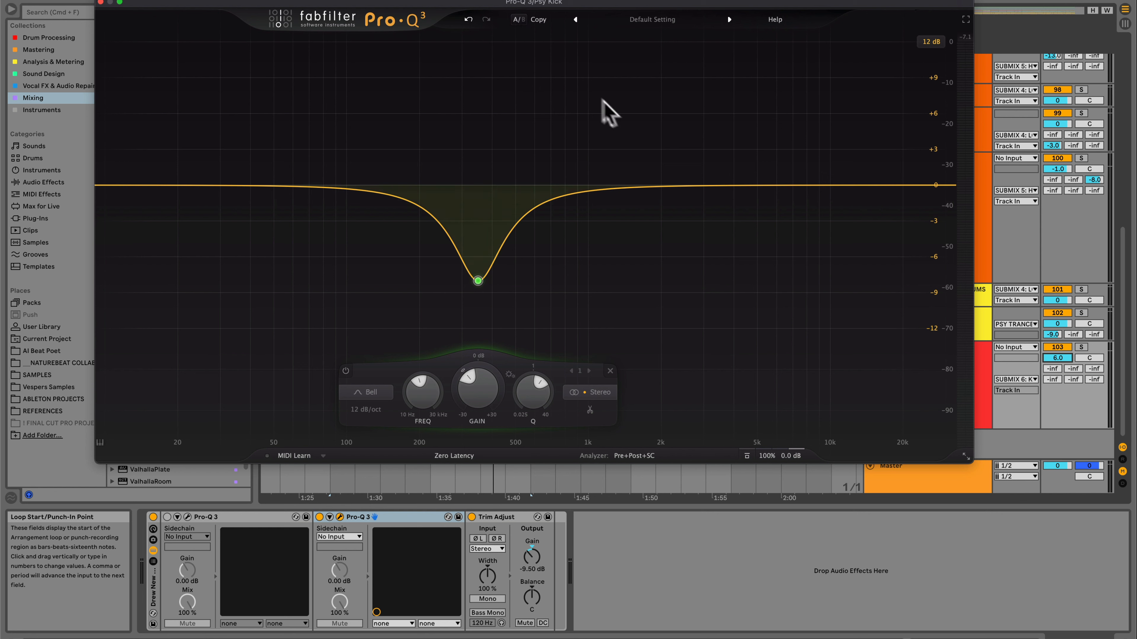
left_click(1055, 360)
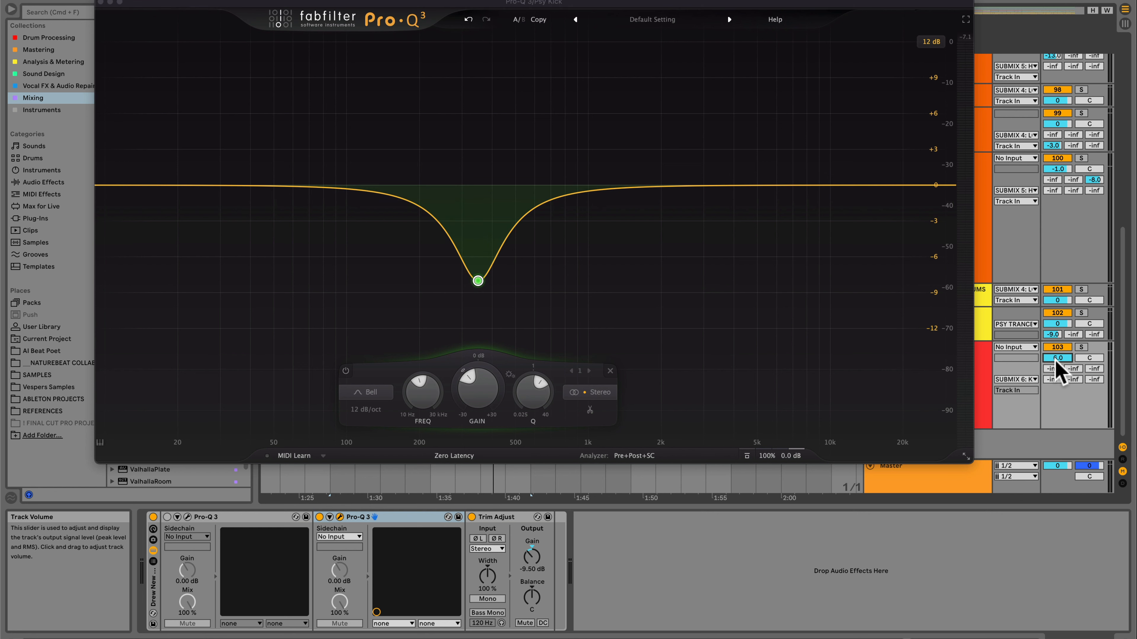
left_click(1081, 347)
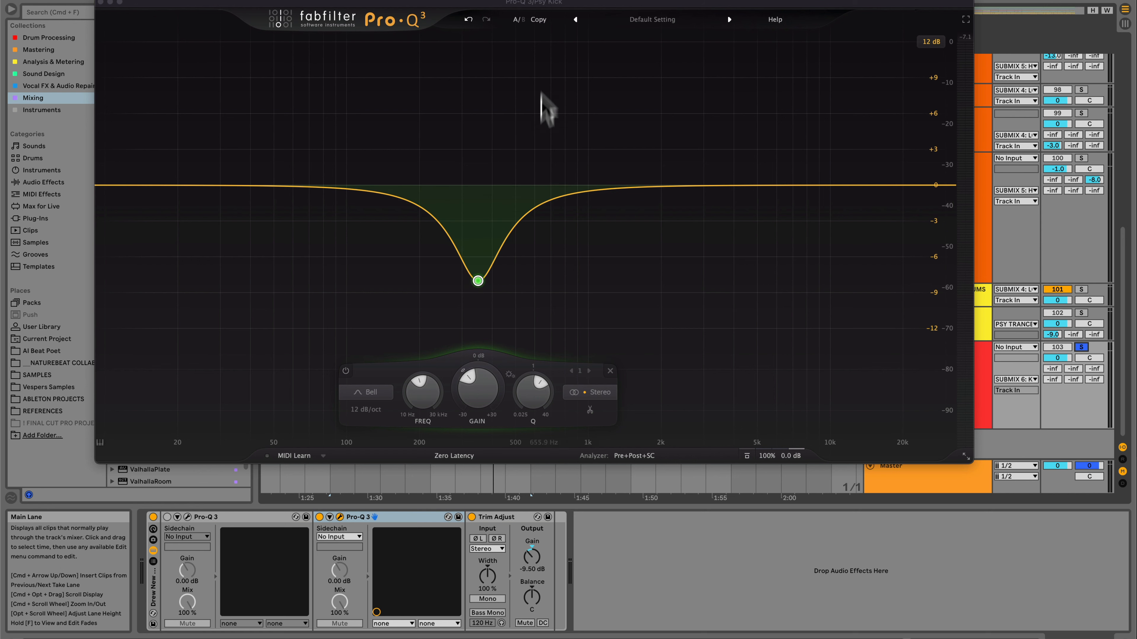
Play the soloed kick and compare the 250 Hz and 350 Hz cuts by toggling the EQ's A/B states.
left_click(521, 21)
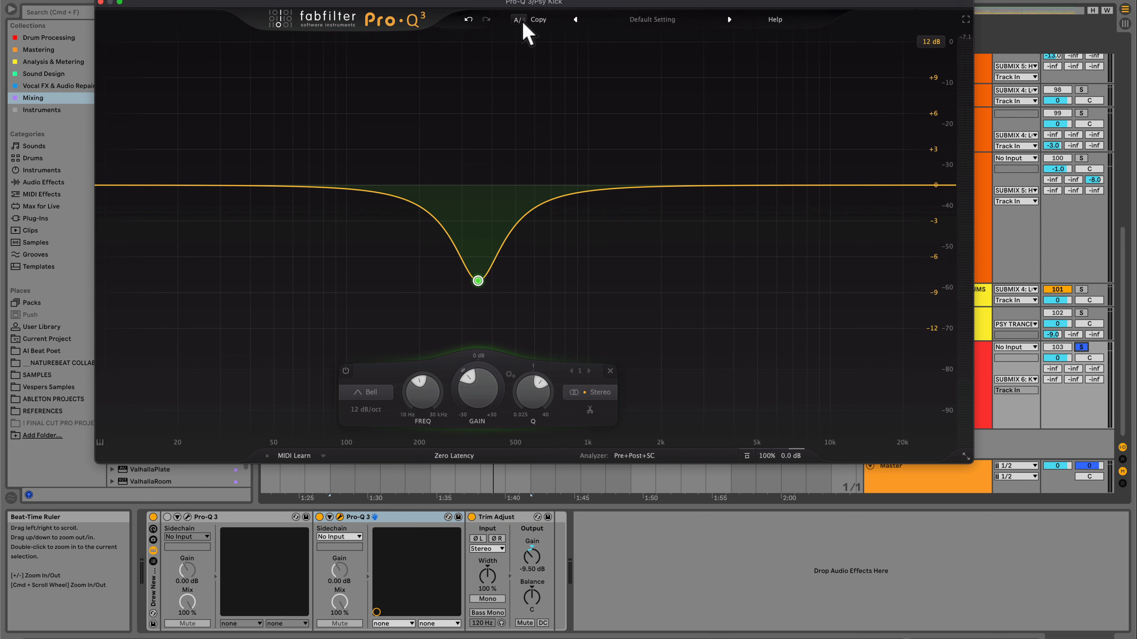
left_click(521, 22)
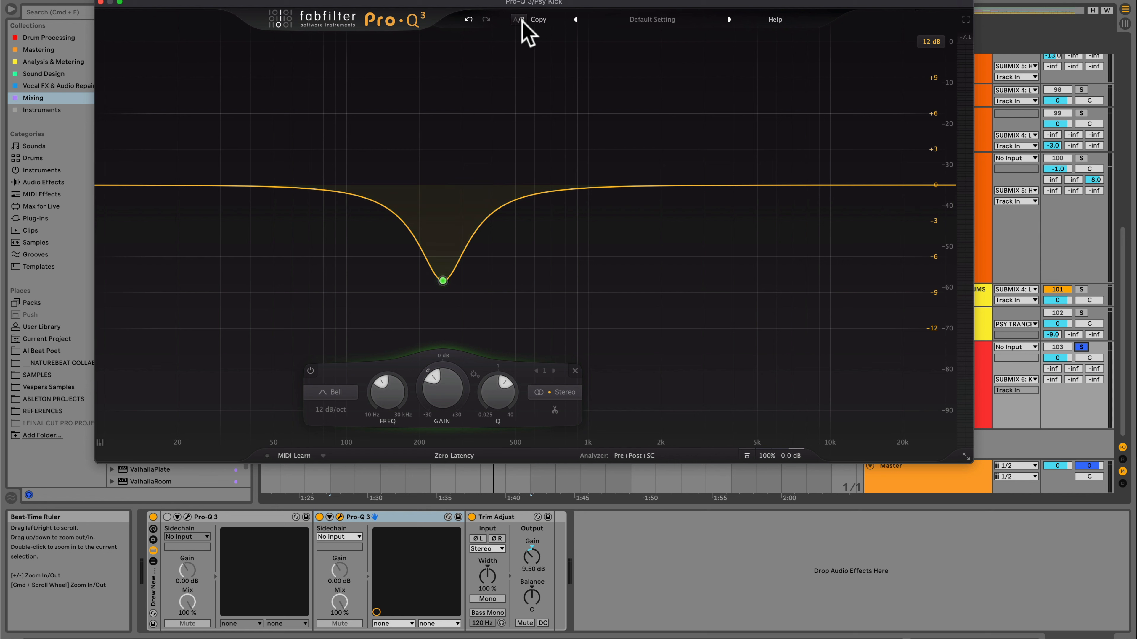
key("space")
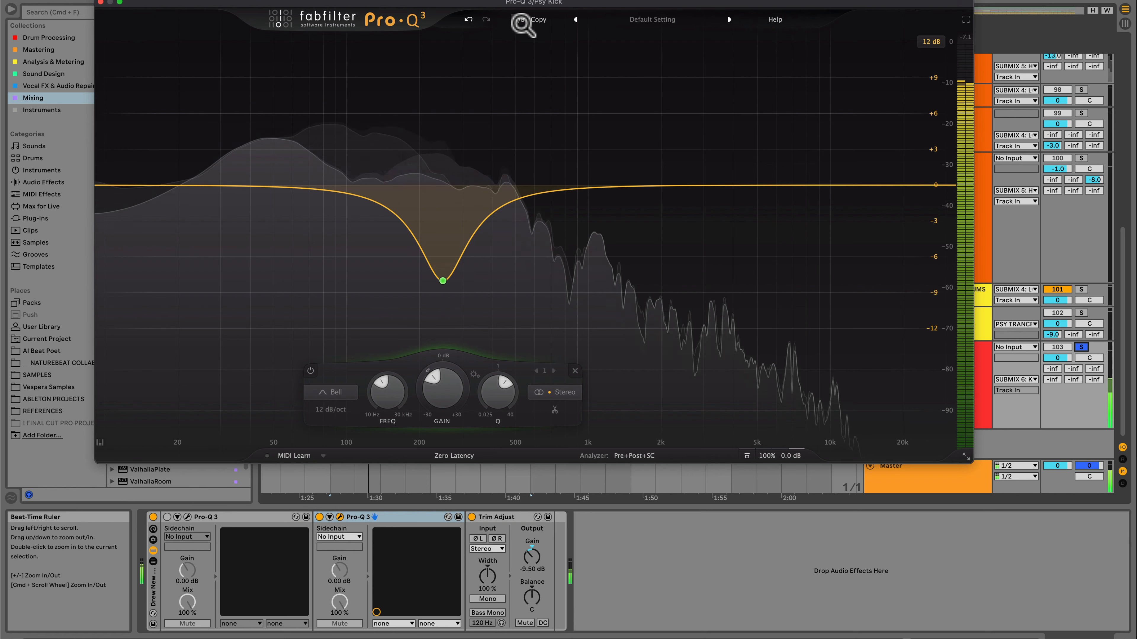
left_click(521, 22)
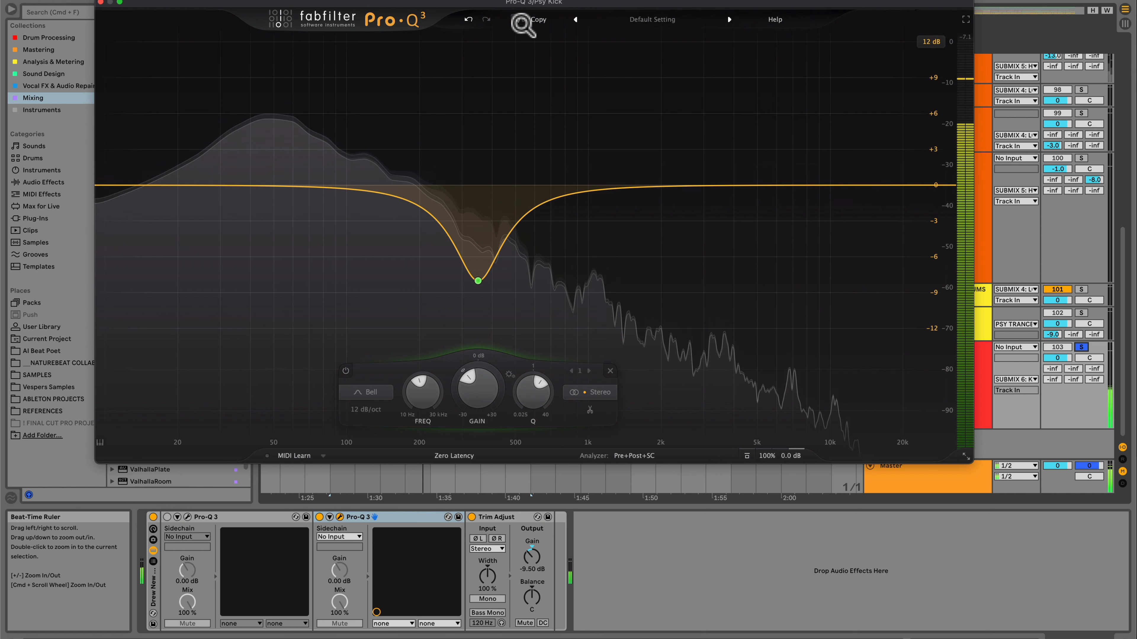
left_click(521, 21)
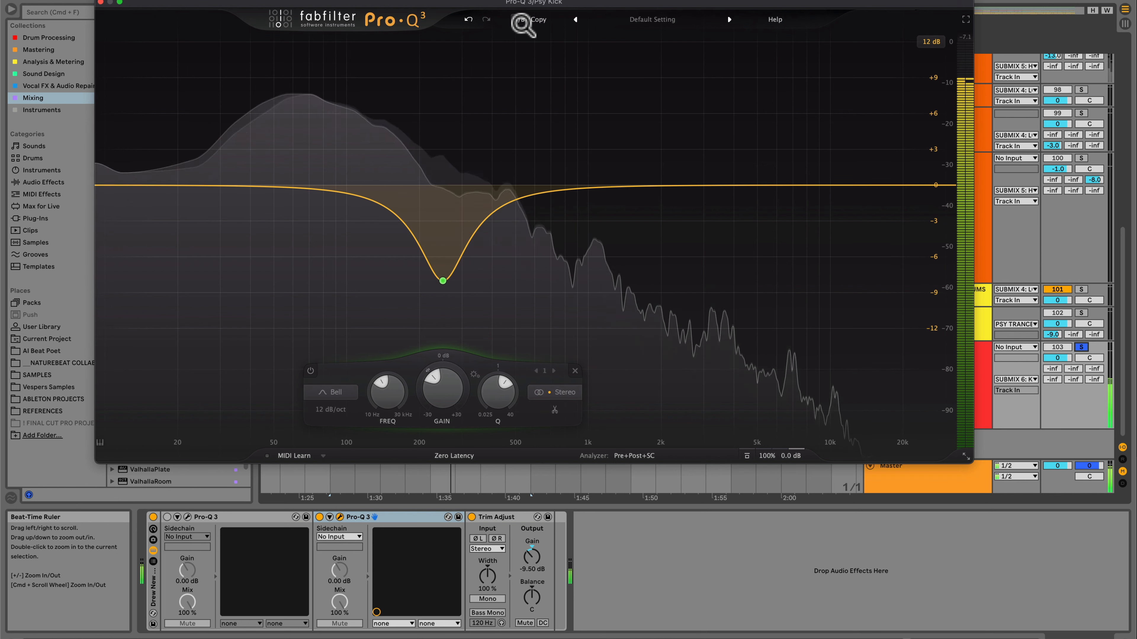
left_click(522, 22)
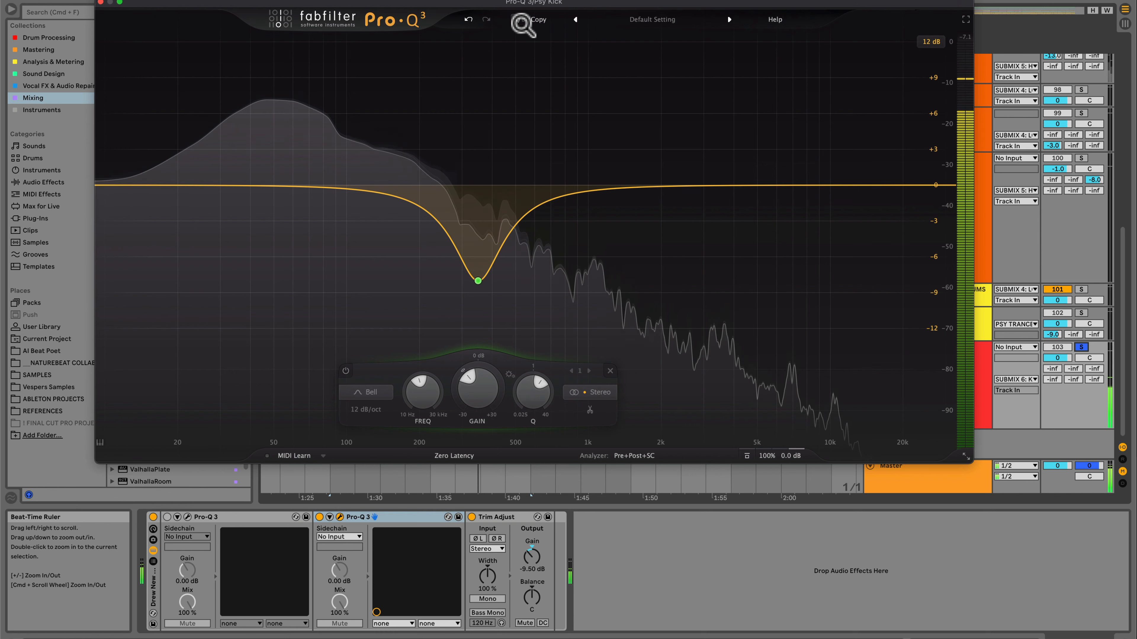
Close the EQ window and delete the second Pro-Q 3 from the Psy Kick track.
left_click(100, 2)
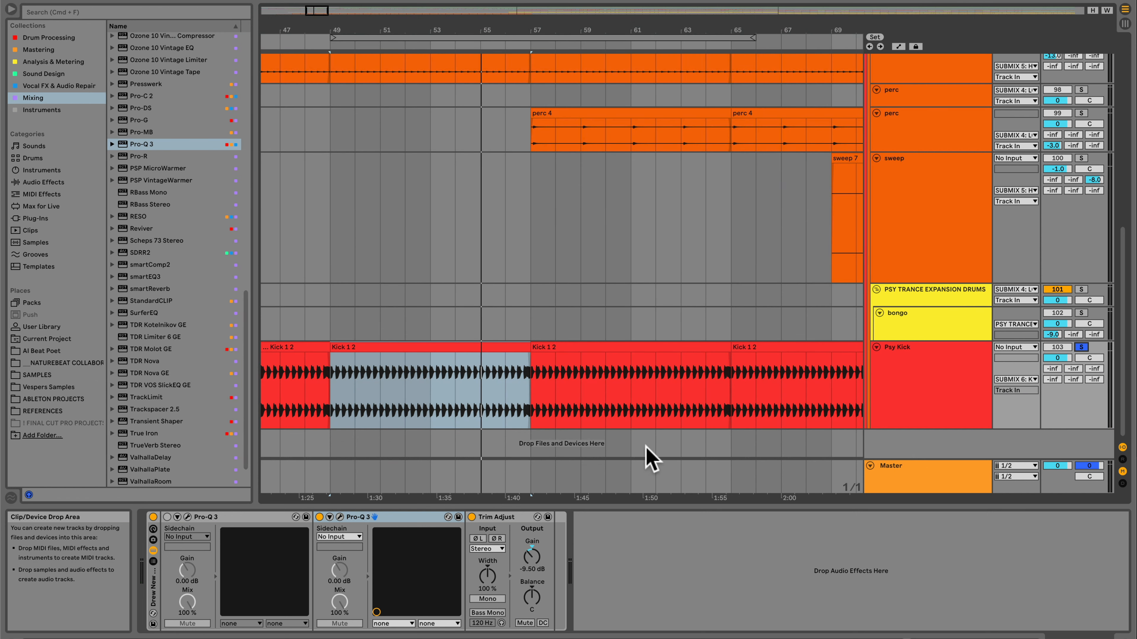
left_click(363, 519)
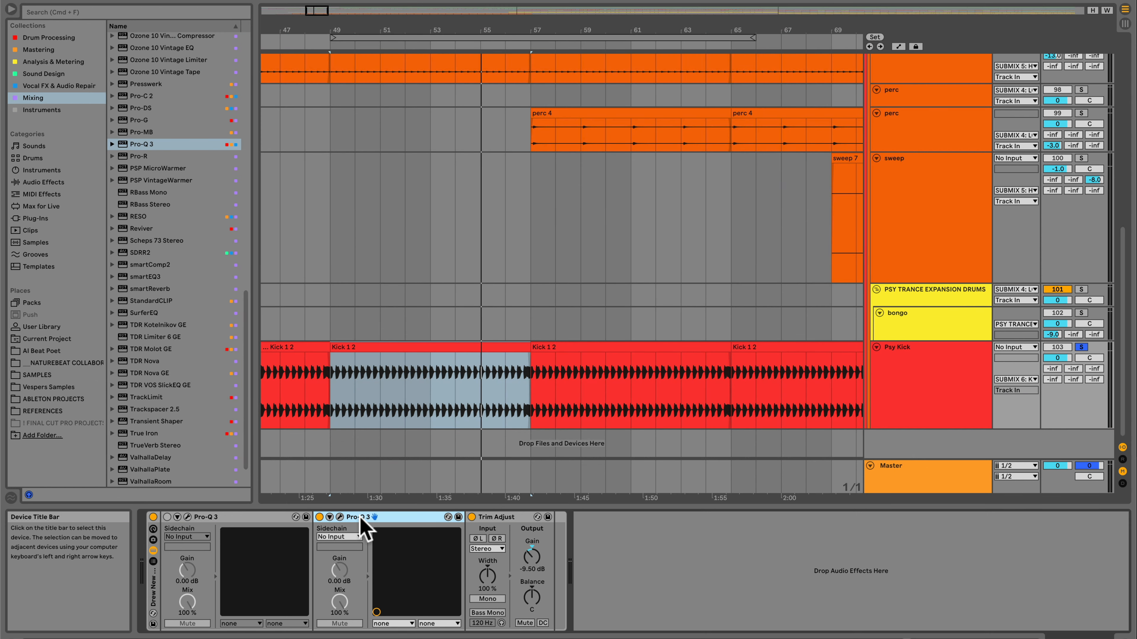
key("BackSpace")
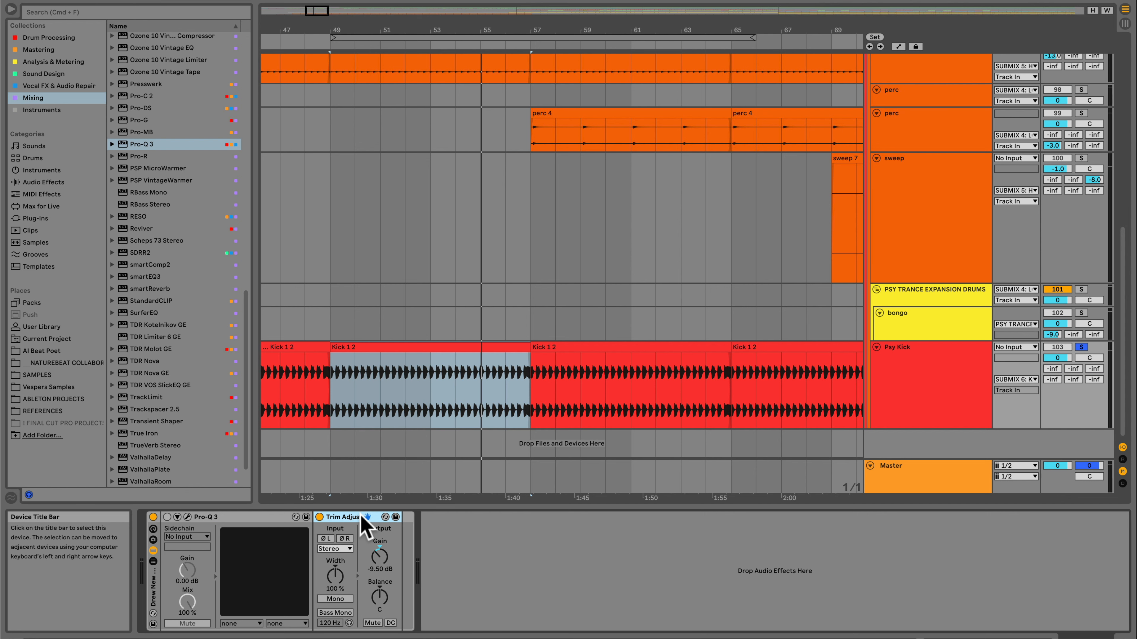
Re-enable and open the Psy Kick's original Pro-Q 3, then unsolo the track and play the full mix.
left_click(187, 517)
left_click_drag(842, 19, 748, 9)
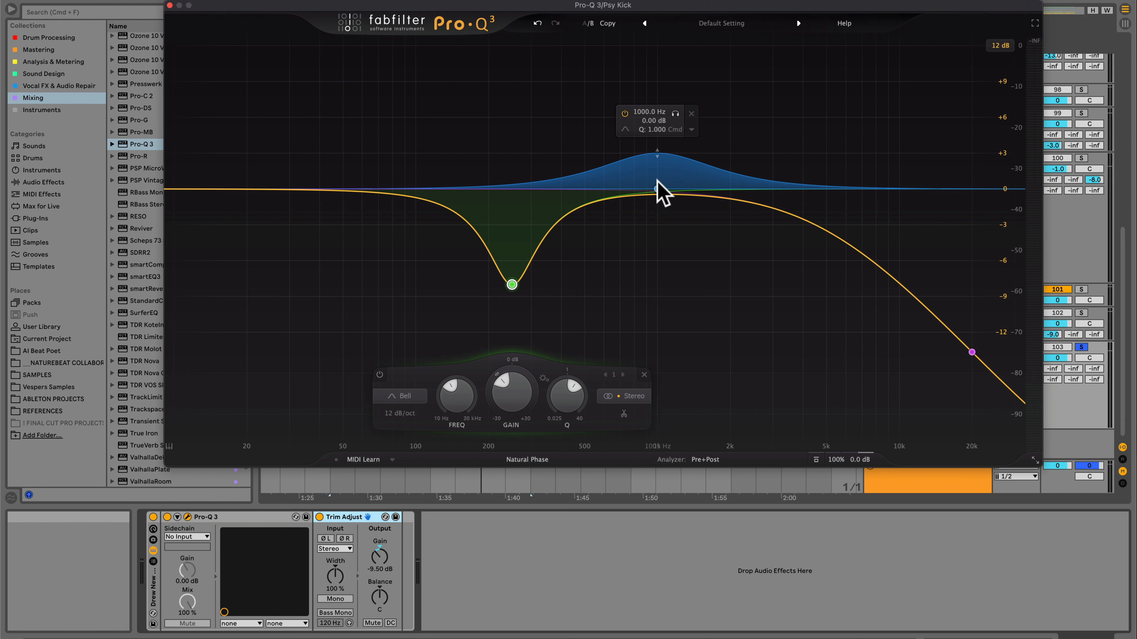
left_click_drag(792, 3, 746, 3)
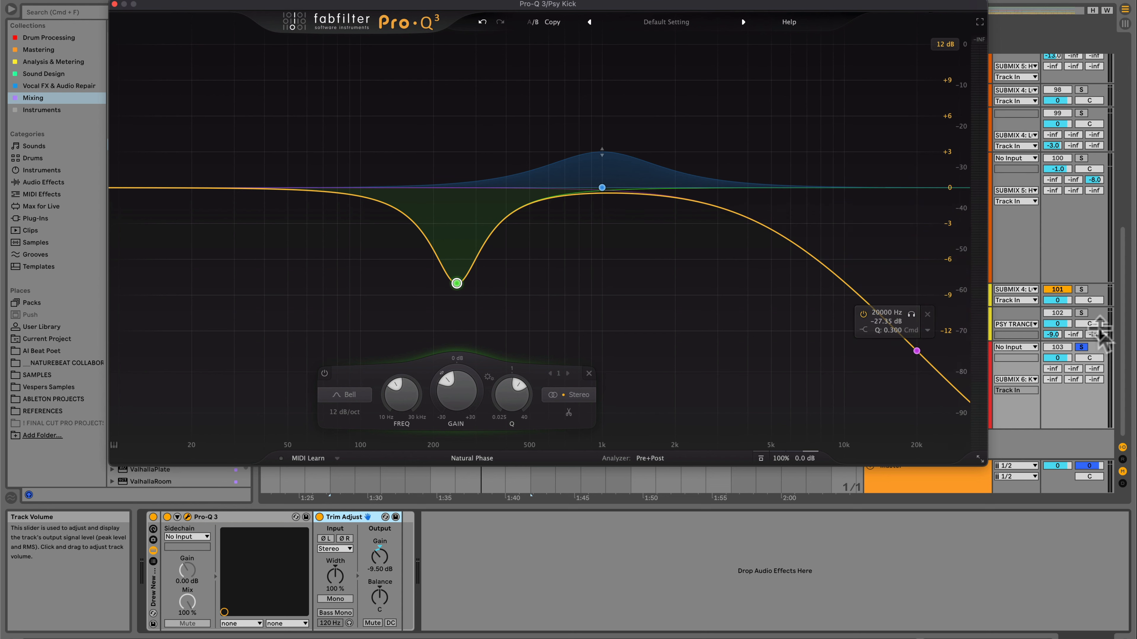
left_click(1081, 347)
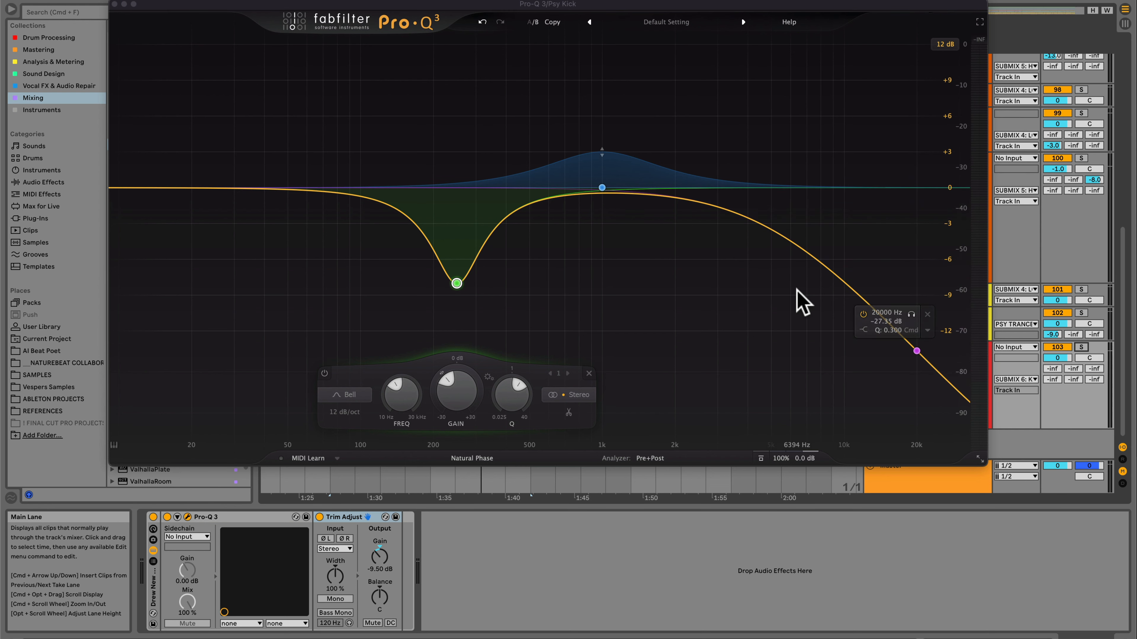
key("space")
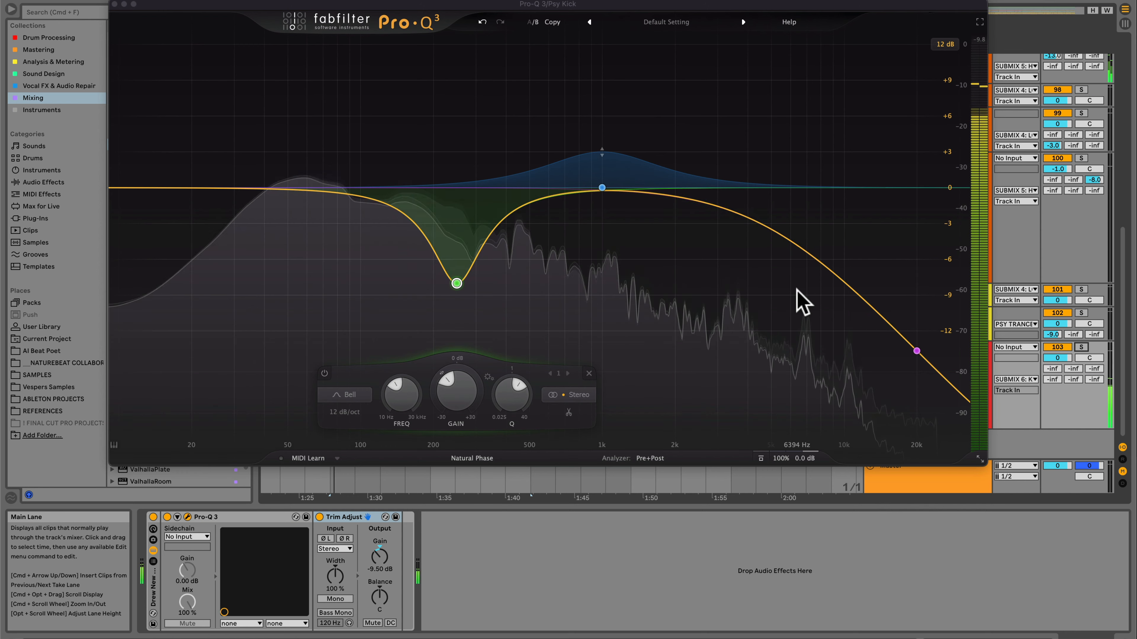
Solo the Psy Kick and compare its sound with the Pro-Q 3 bypassed and active.
left_click(1081, 348)
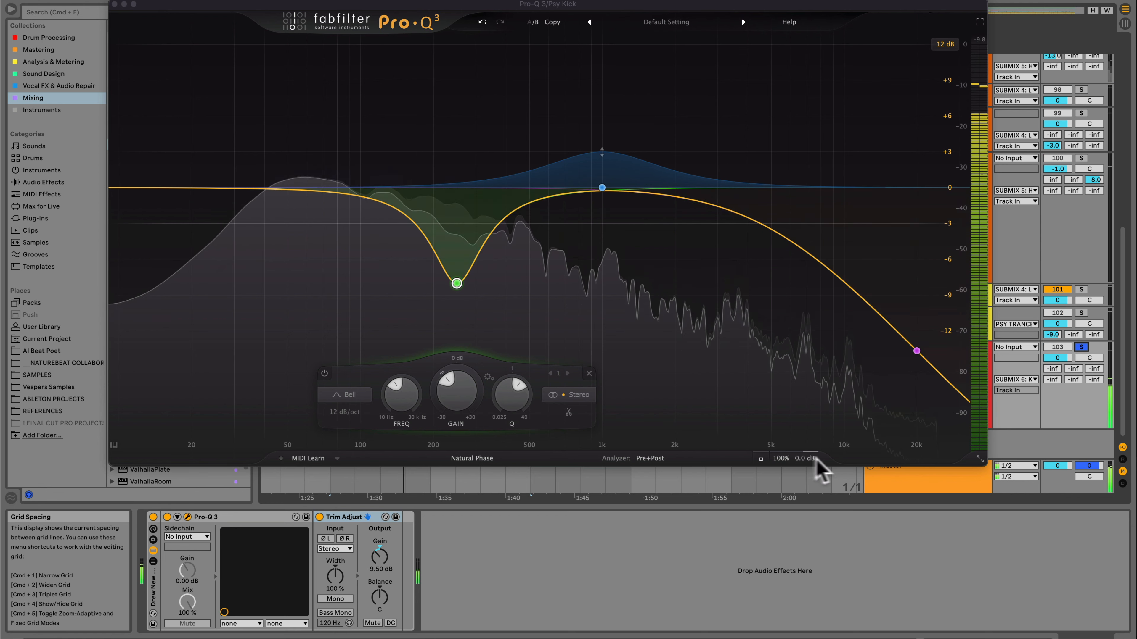
left_click(762, 458)
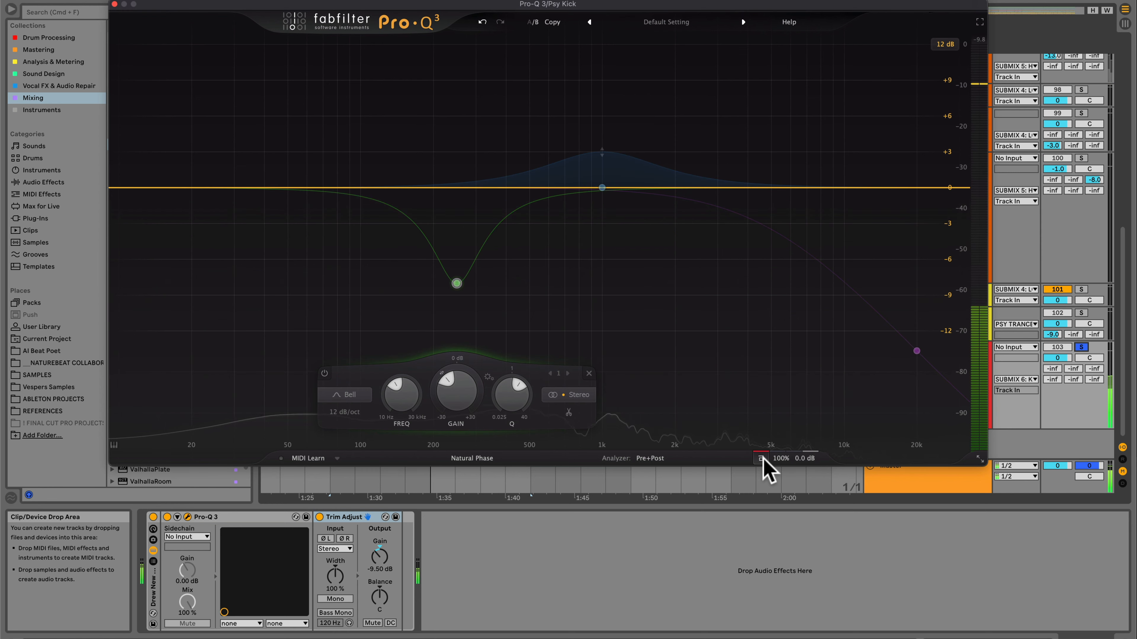
left_click(762, 459)
Unsolo the Psy Kick and toggle the Pro-Q 3 bypass to compare the kick within the full mix.
left_click(1081, 348)
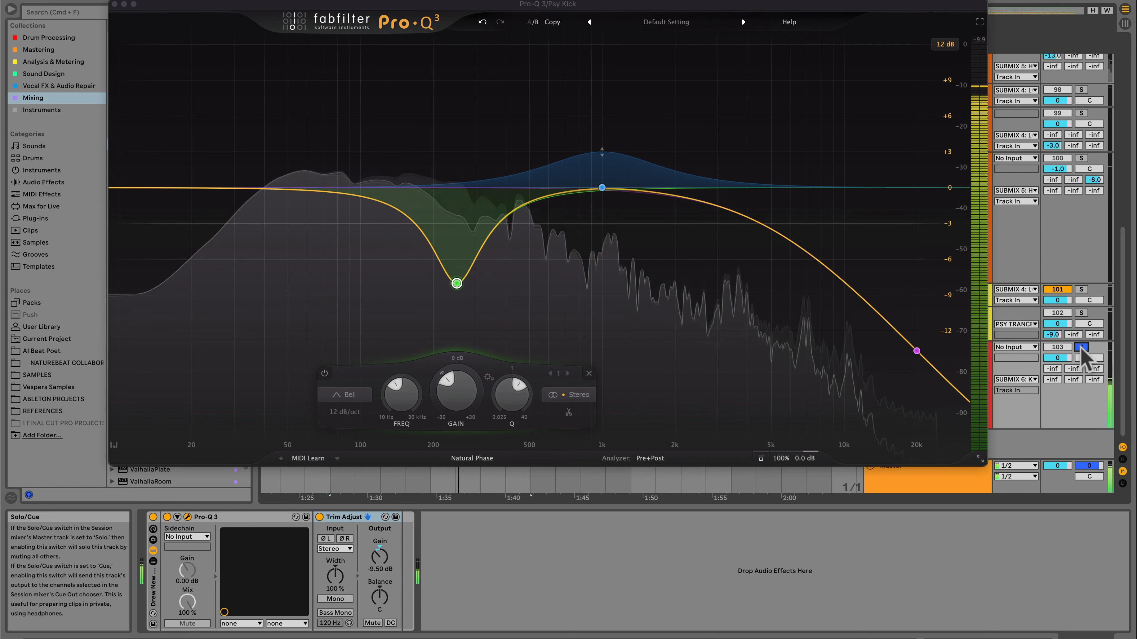
left_click(761, 459)
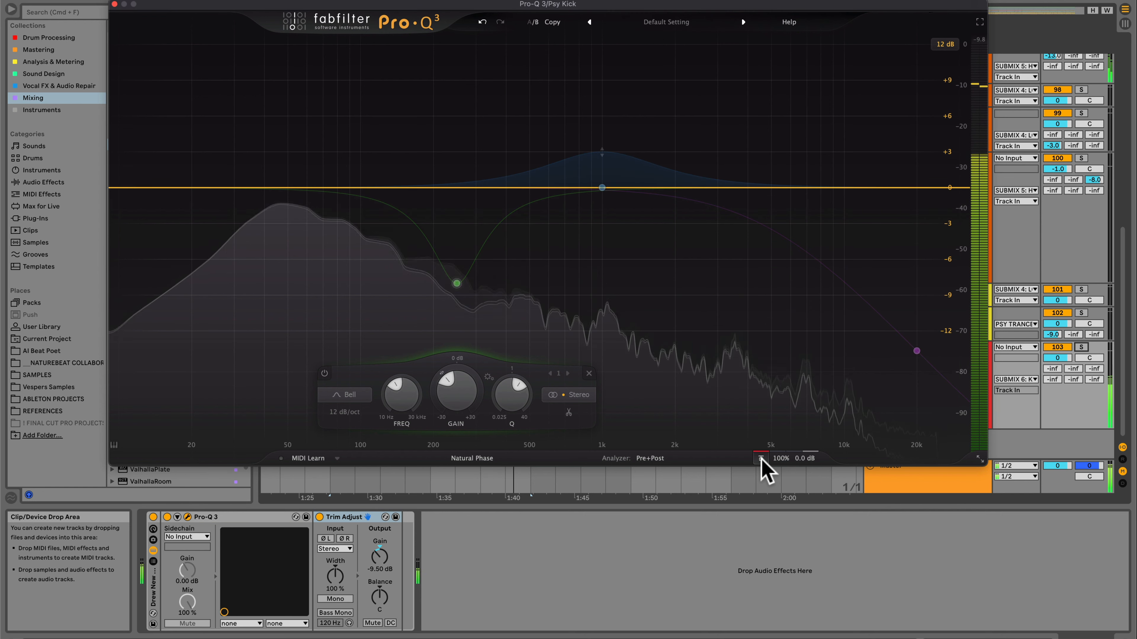
left_click(762, 458)
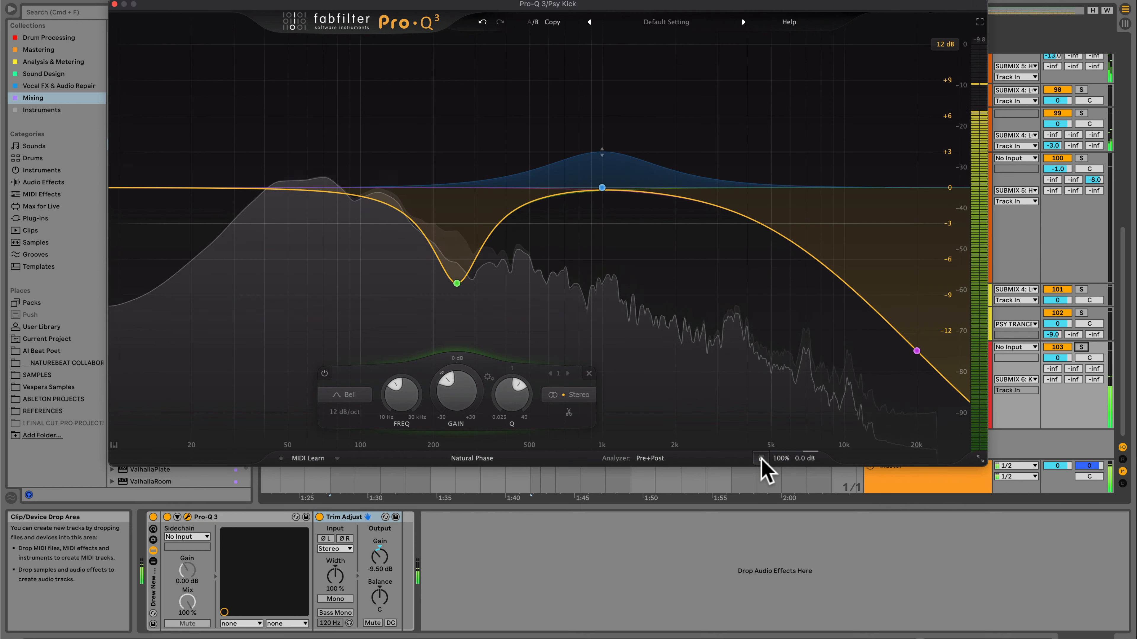
left_click(762, 459)
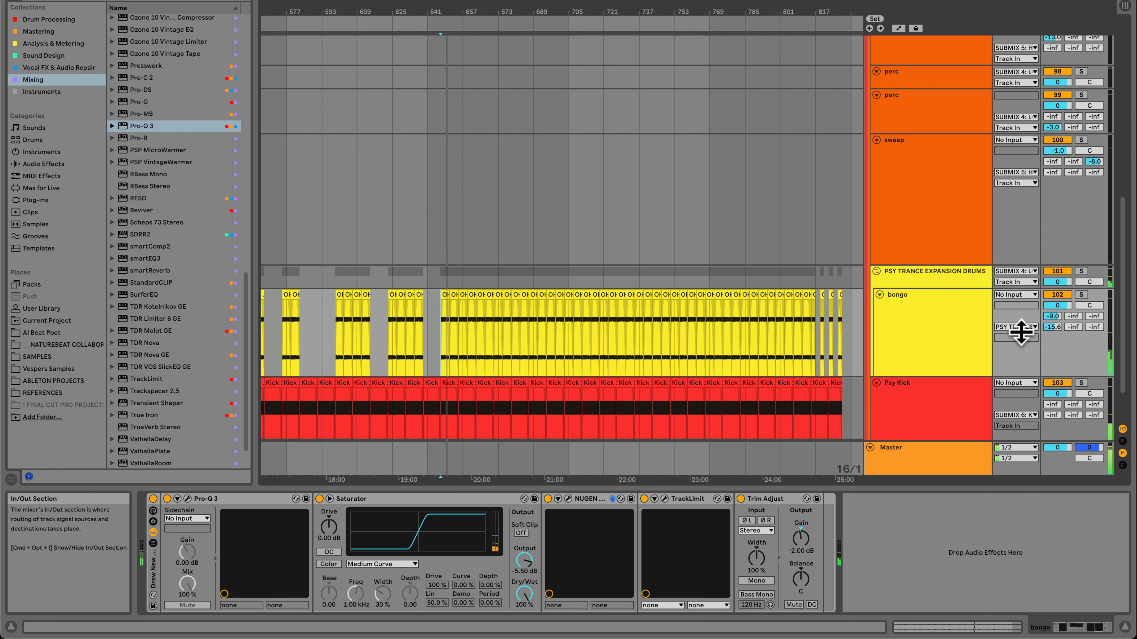
Audition the bongo track soloed and back in the full mix, keeping its track volume at 0 dB.
left_click(1082, 295)
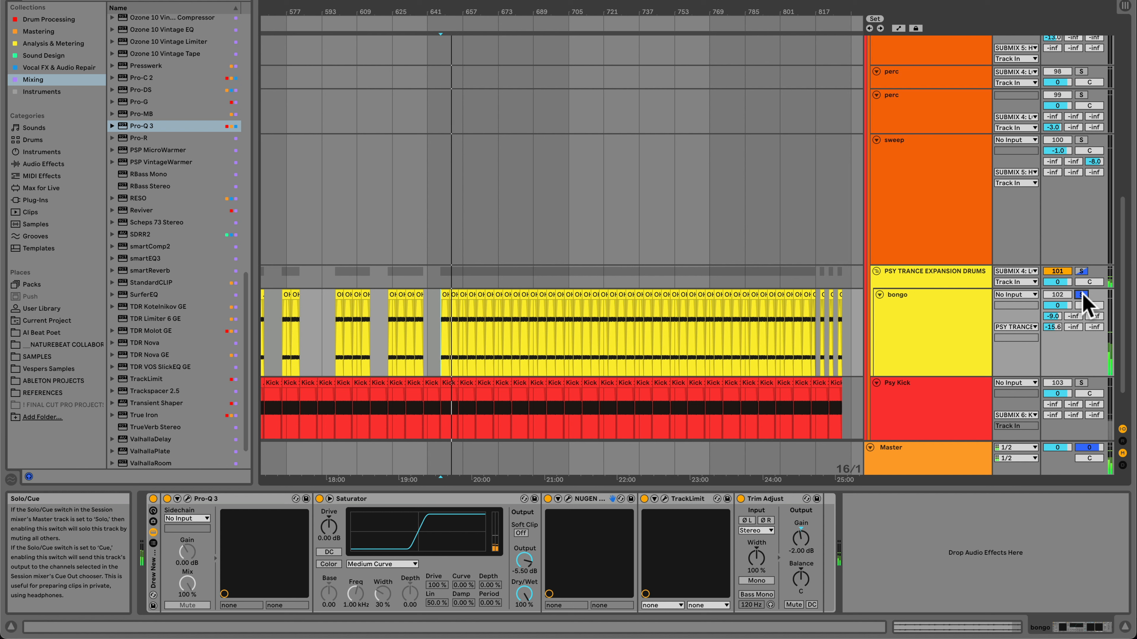
left_click(1081, 294)
left_click_drag(1062, 304, 1062, 277)
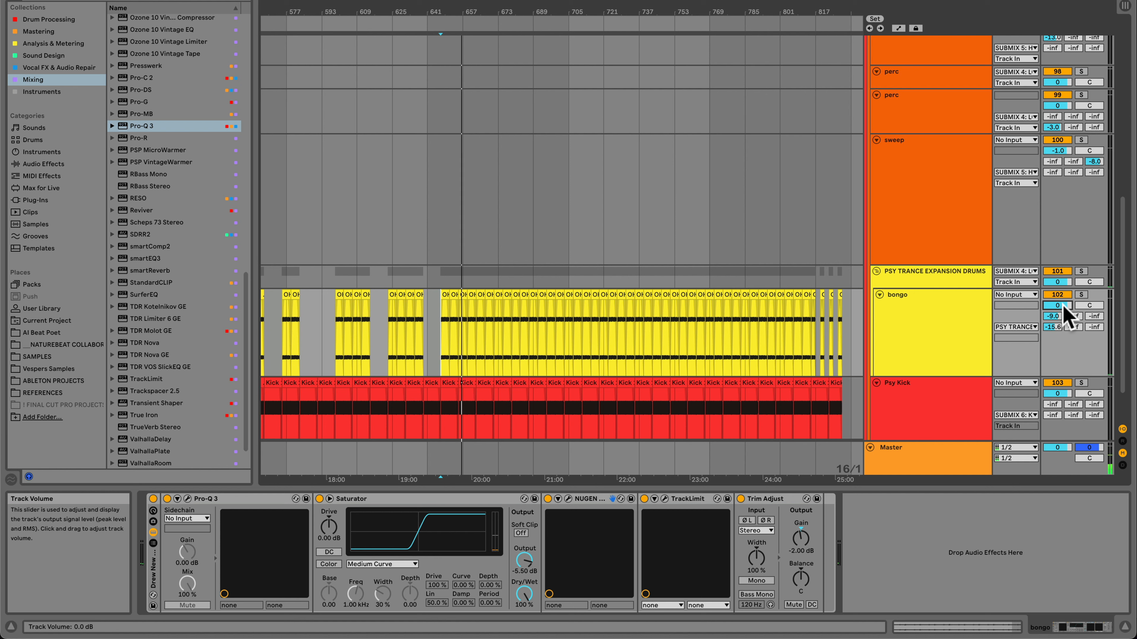
Disable all sends on the bongo track and turn off its NUGEN Stereoizer and Pro-Q 3.
right_click(1053, 318)
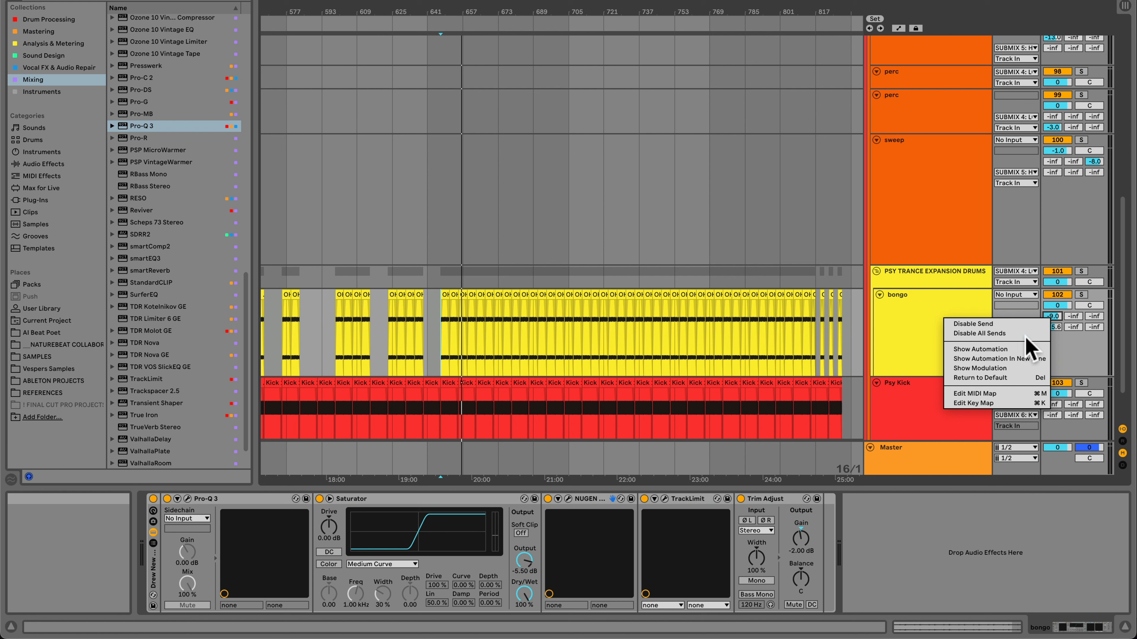
left_click(1046, 332)
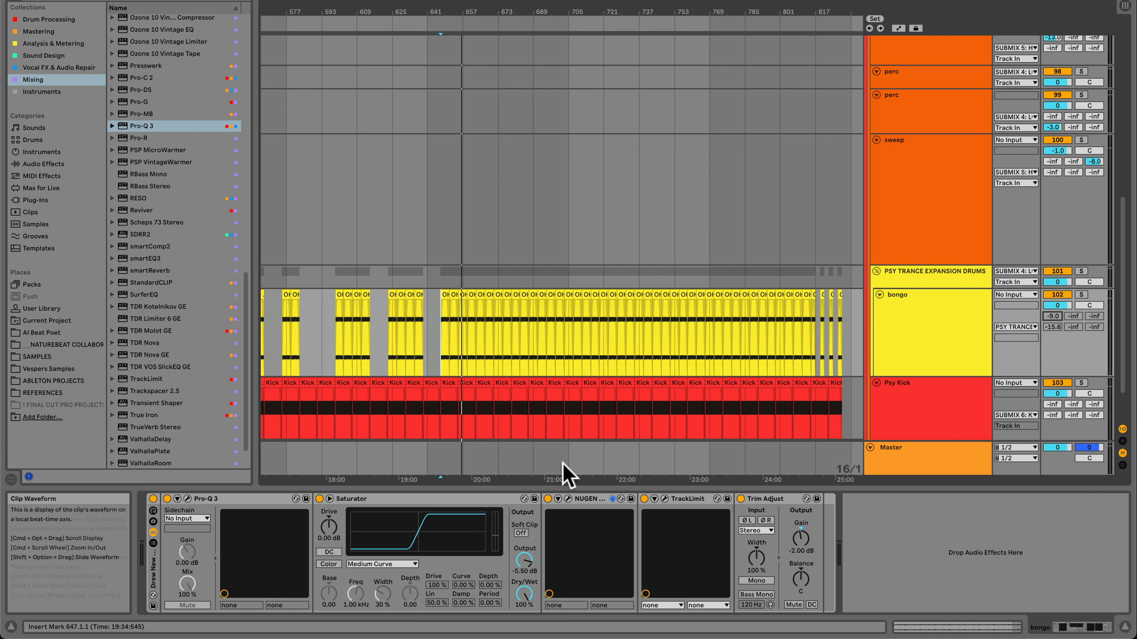
left_click(547, 499)
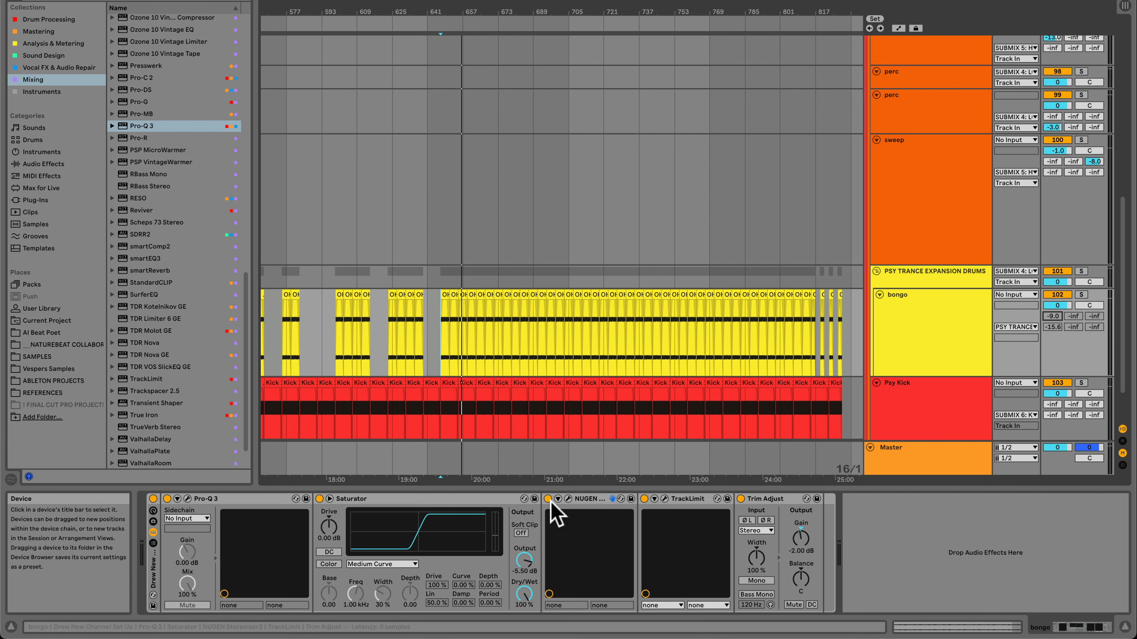
left_click(167, 498)
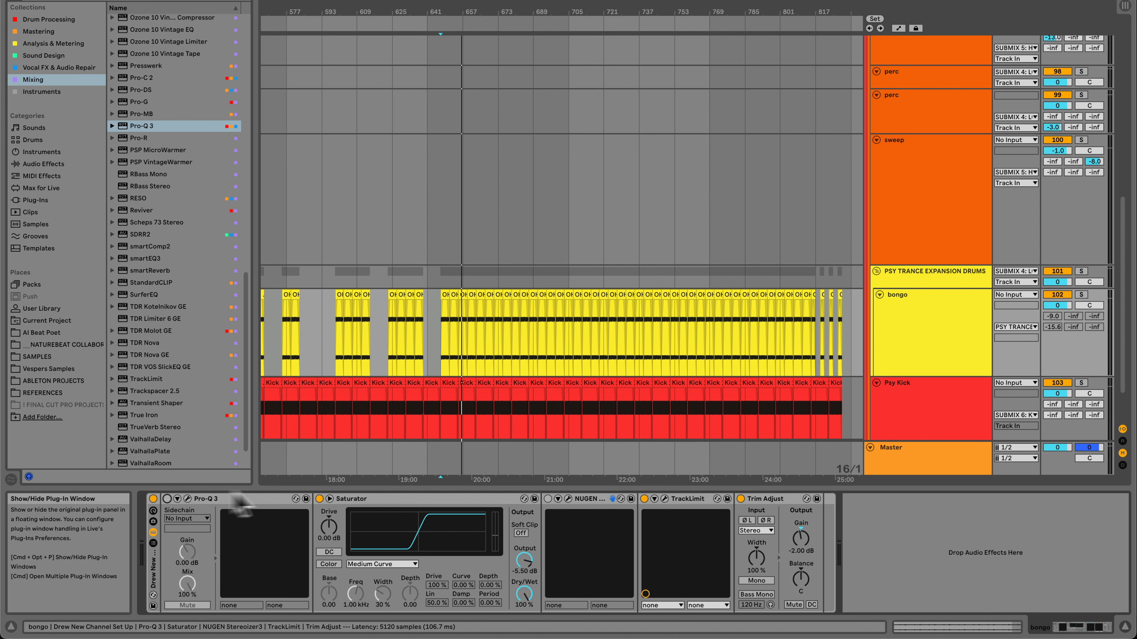
Play the mix, solo the bongo track, and insert a new Pro-Q 3 before its Saturator.
key("space")
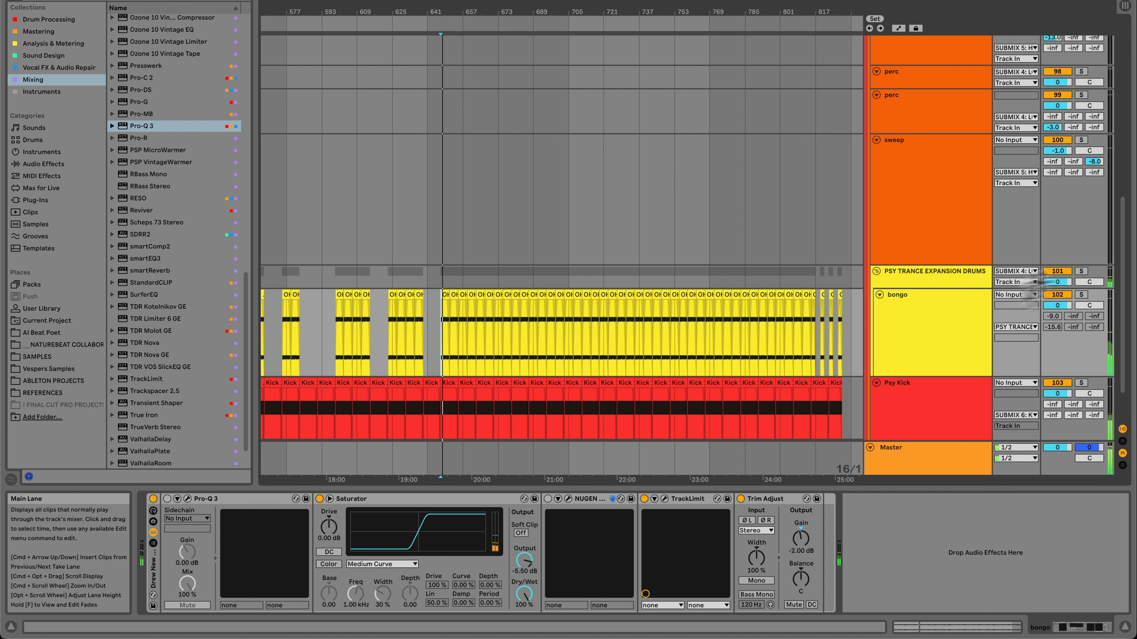
left_click(1081, 294)
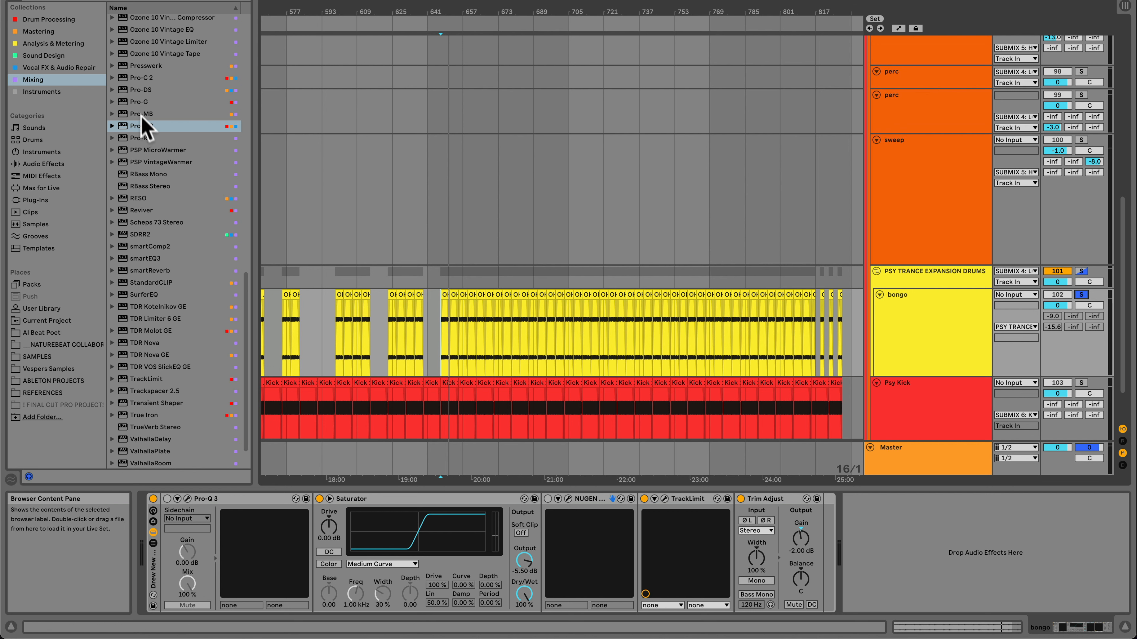
mouse_move(142, 130)
left_mouse_down()
mouse_move(321, 531)
mouse_move(318, 519)
left_mouse_up()
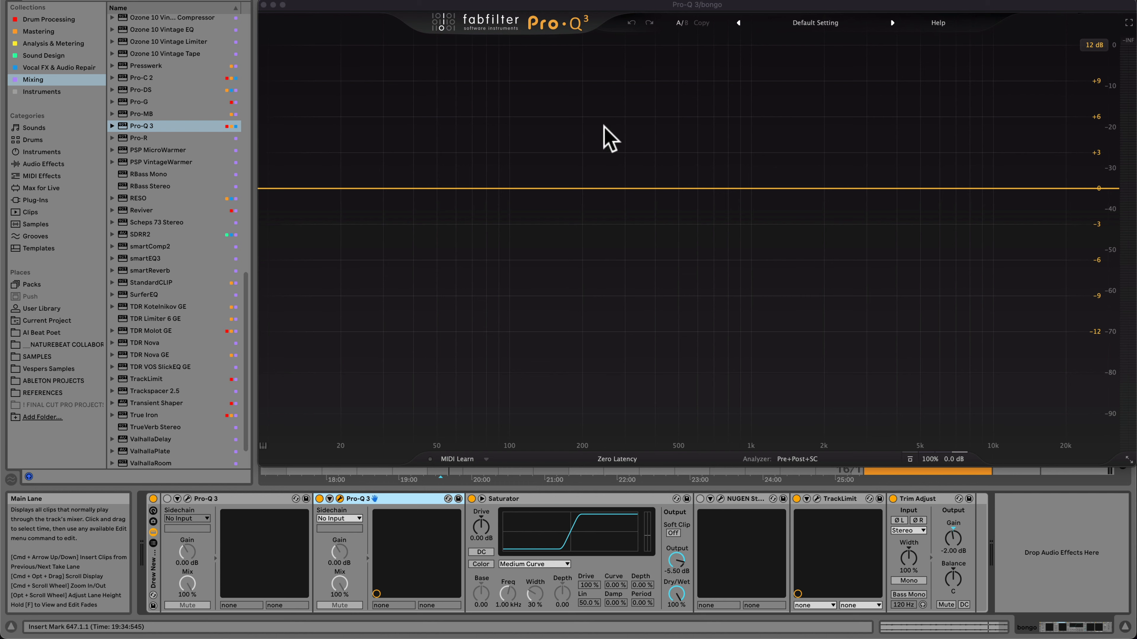
left_click_drag(598, 12, 618, 3)
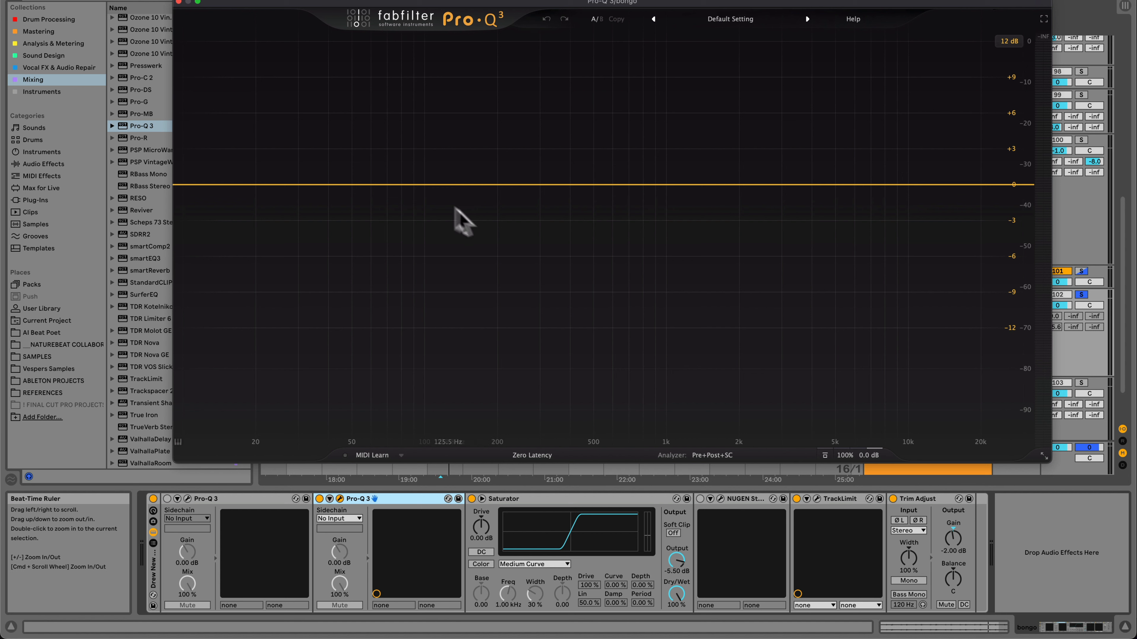
Play the bongo and grab its 293 Hz and 869 Hz spectrum peaks as narrow bells boosted about 3 dB.
key("space")
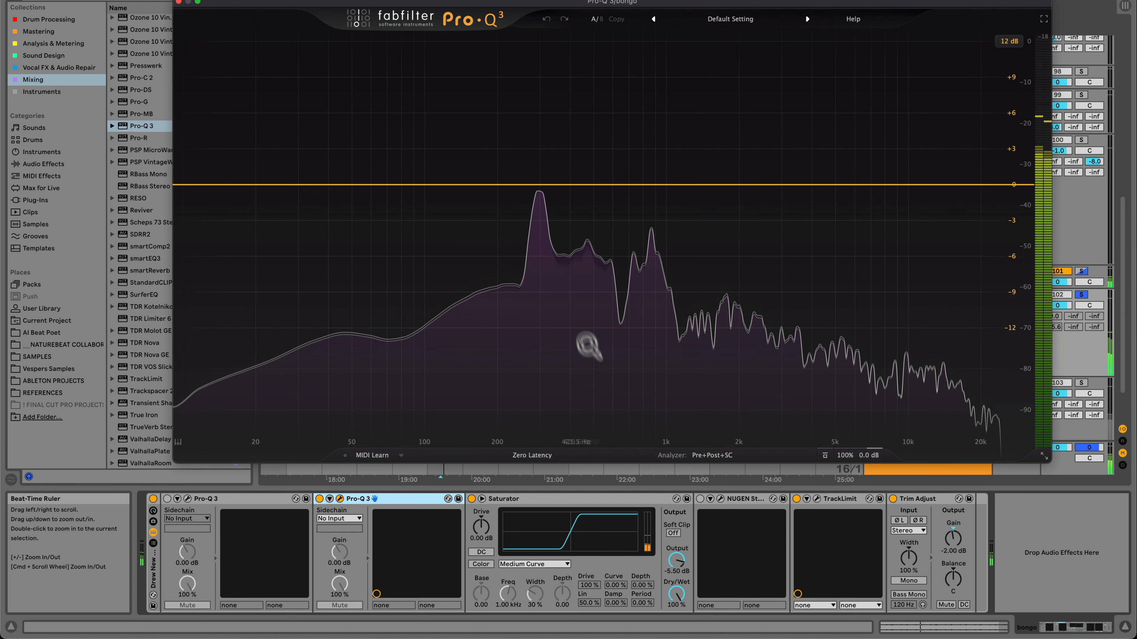
left_click_drag(591, 368, 592, 368)
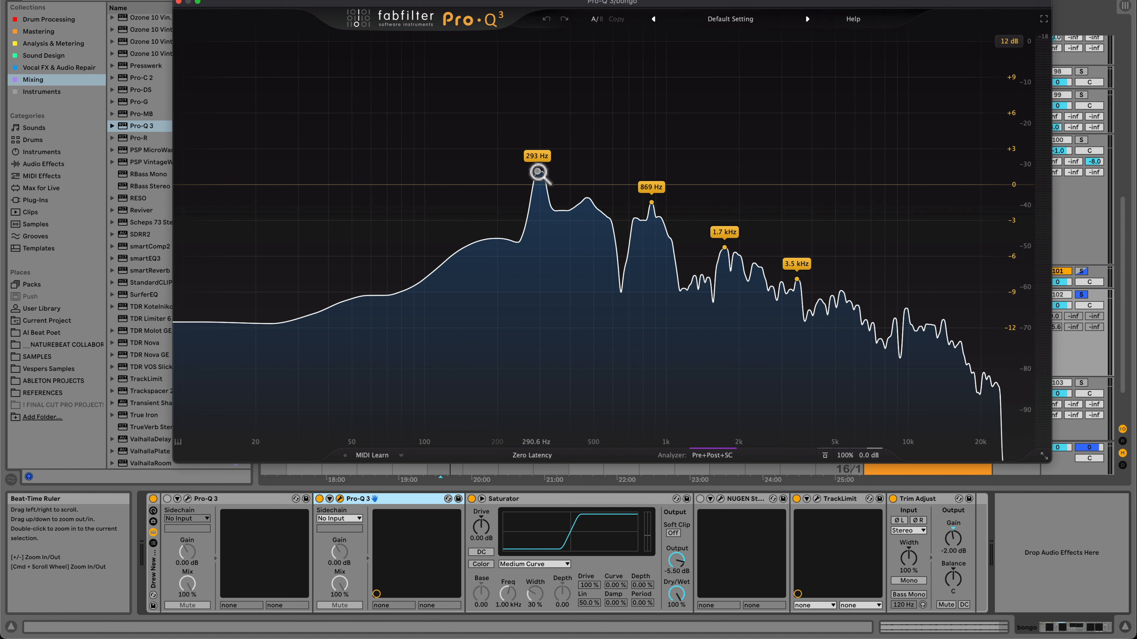
left_click_drag(538, 171, 538, 160)
left_click_drag(652, 203, 652, 192)
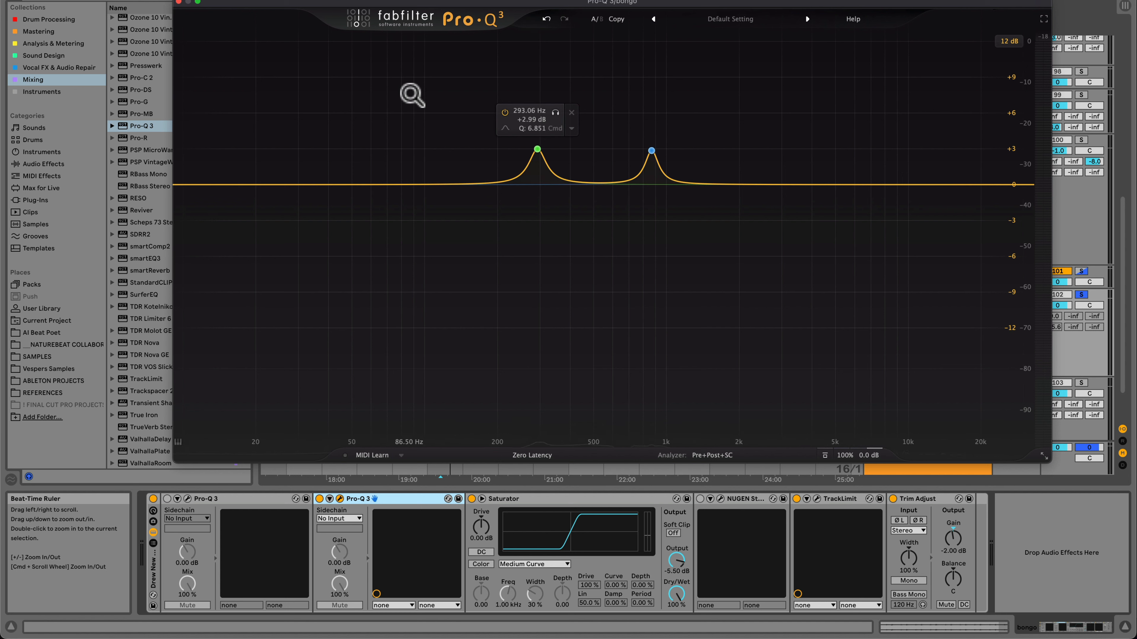
Turn both bongo bells into dynamic boosts of about 3 dB with static gain at 0 dB, widening their Q to about 1.7 and 2.2.
left_click_drag(472, 106, 736, 229)
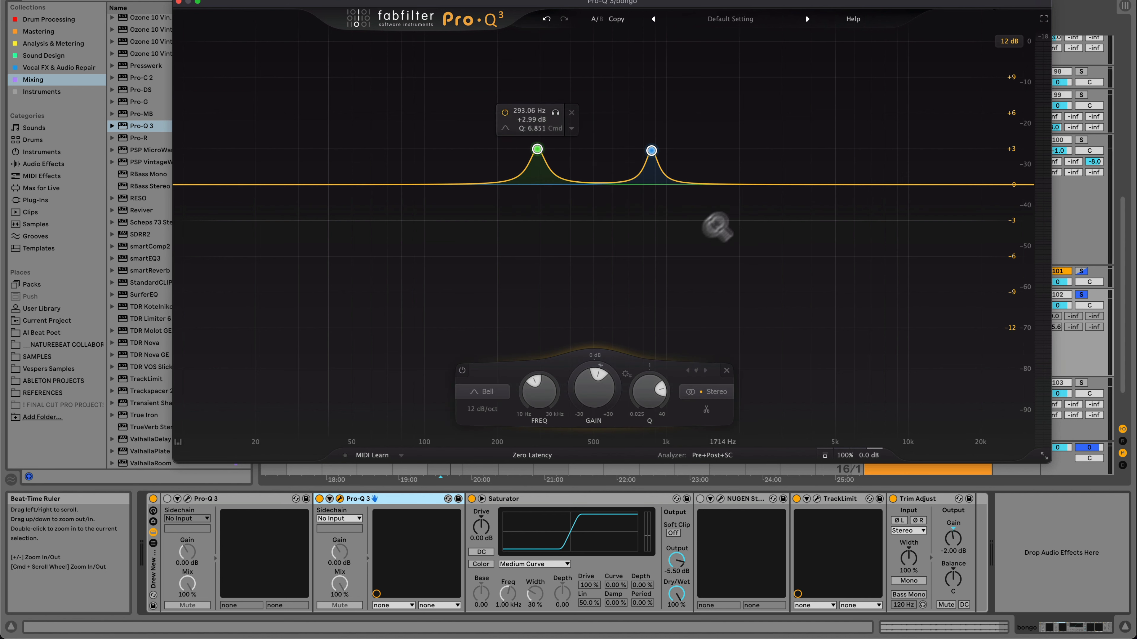
double_click(599, 393)
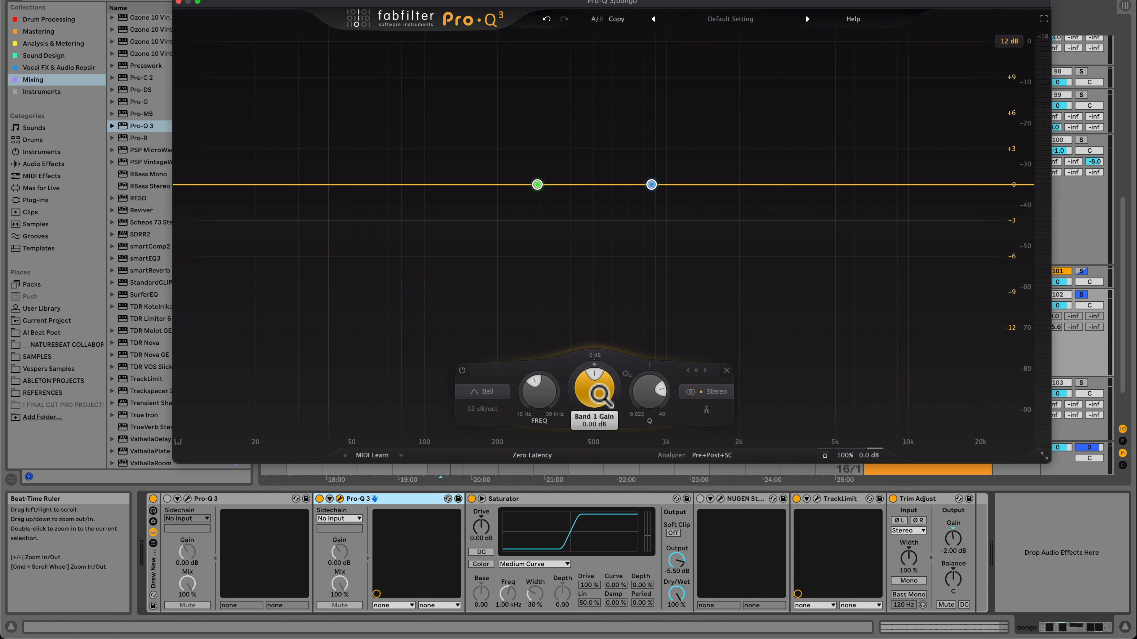
left_click_drag(599, 367, 600, 349)
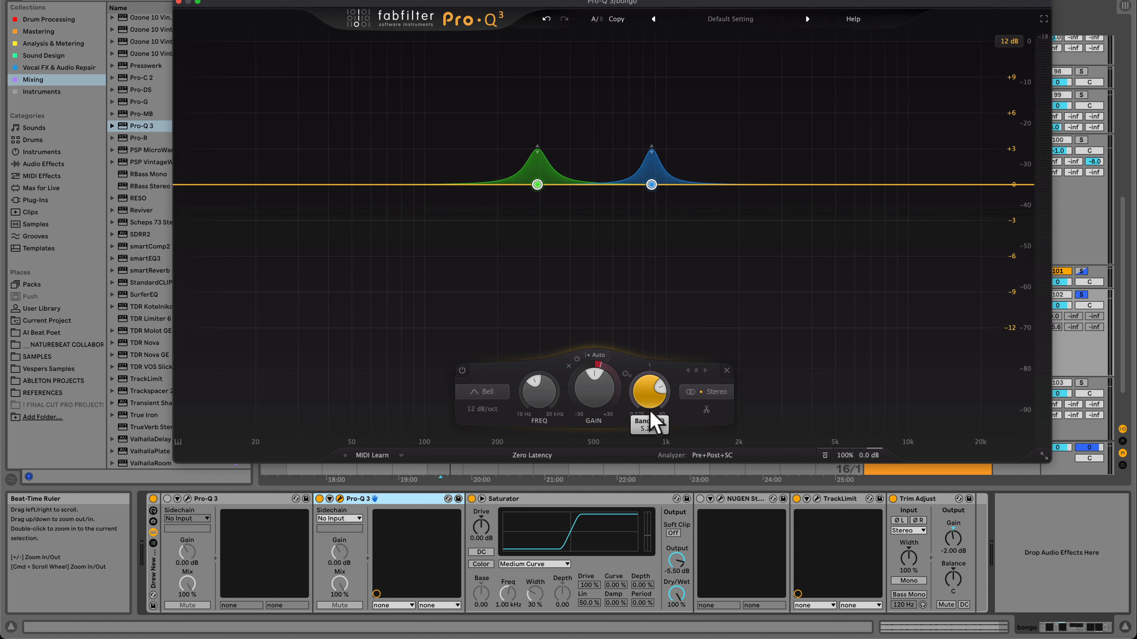
left_click_drag(656, 432, 657, 428)
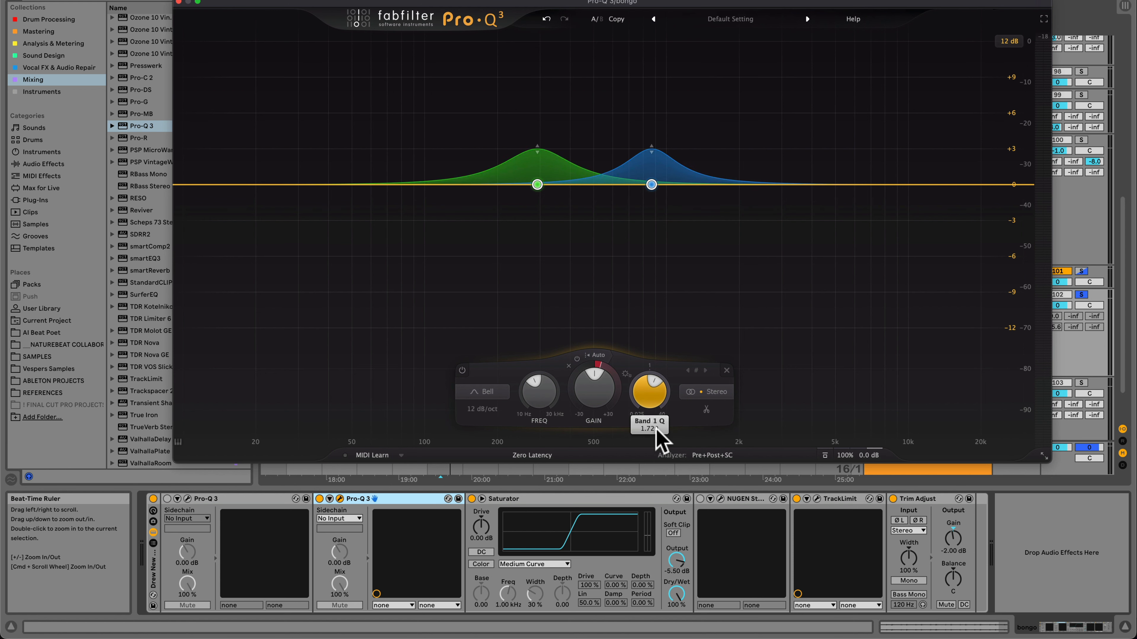
key("space")
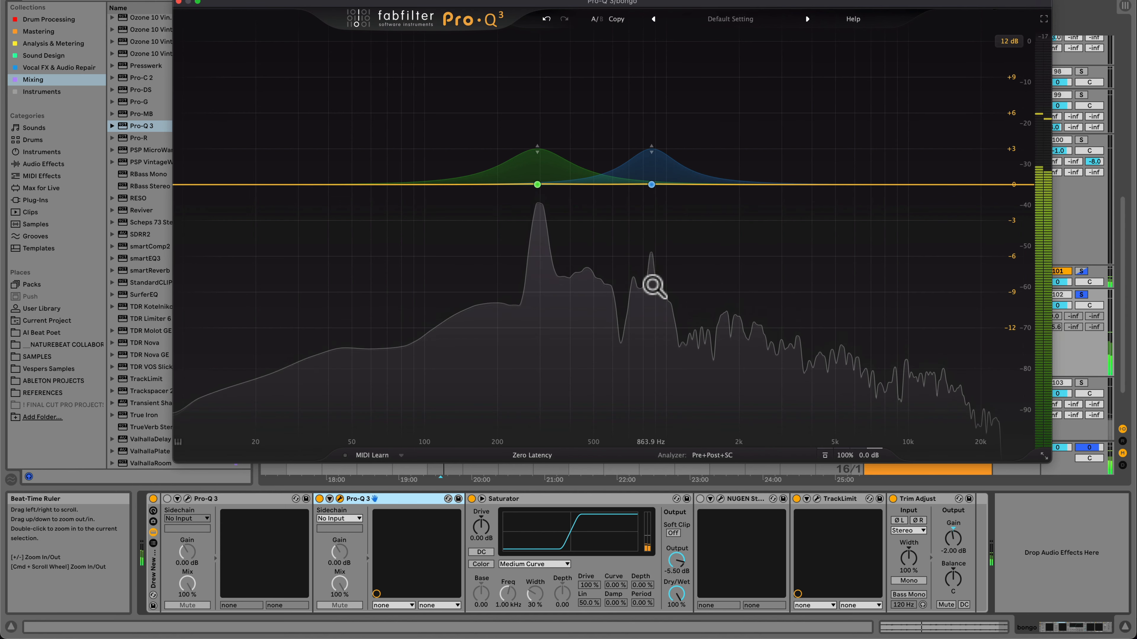
key("space")
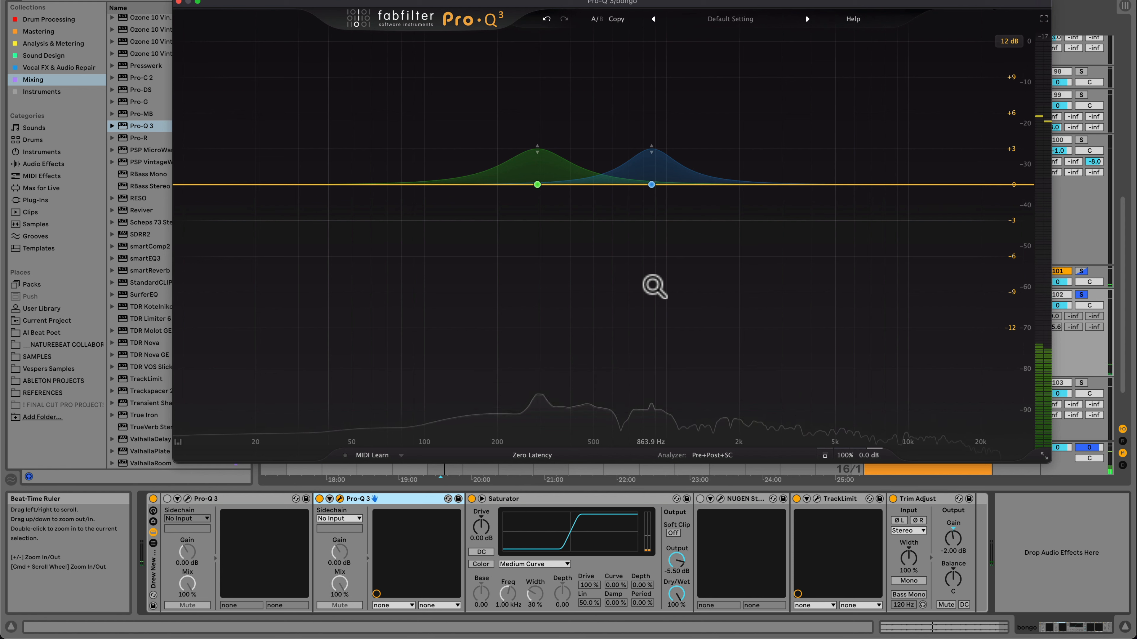
Assign the 293 Hz band to the Left channel and the 869 Hz band to the Right channel.
mouse_move(503, 166)
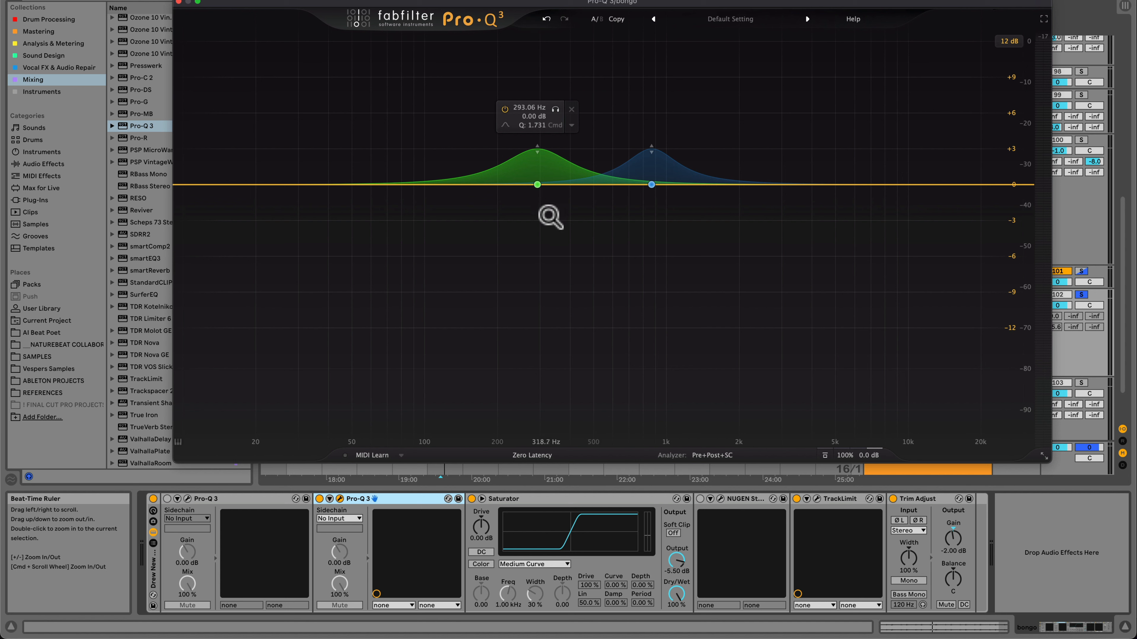
left_click(537, 186)
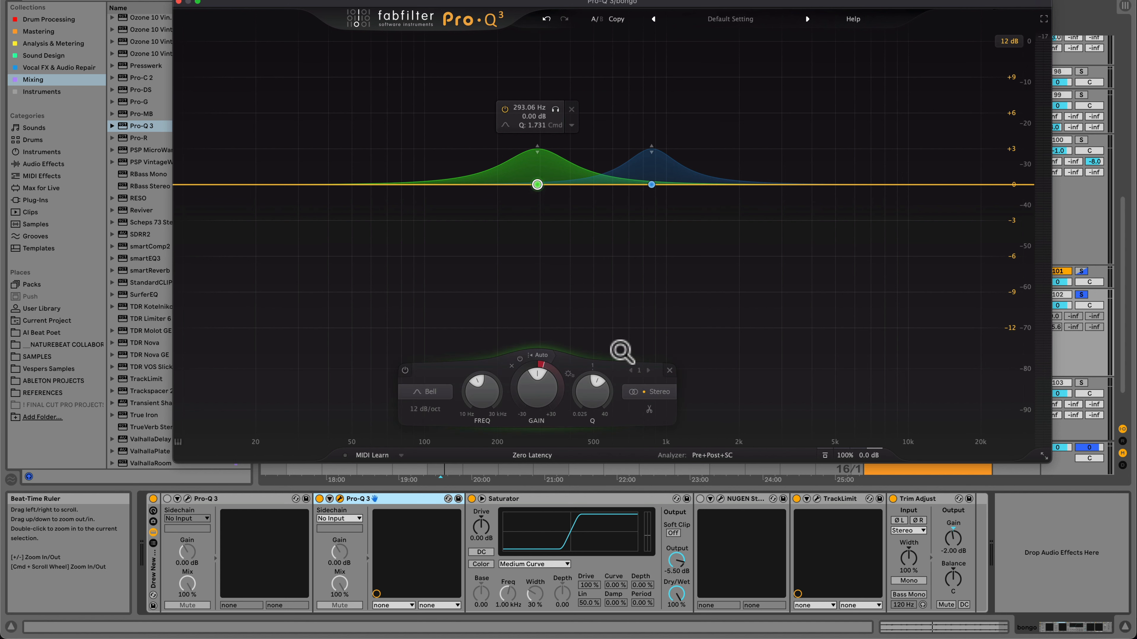
left_click(658, 394)
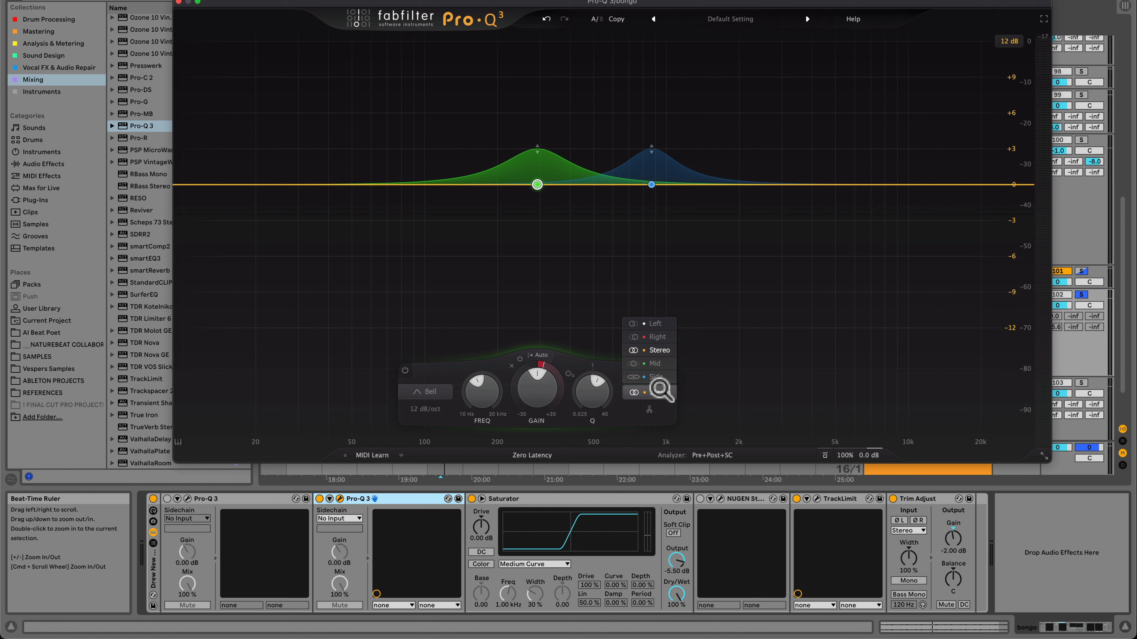
left_click(656, 324)
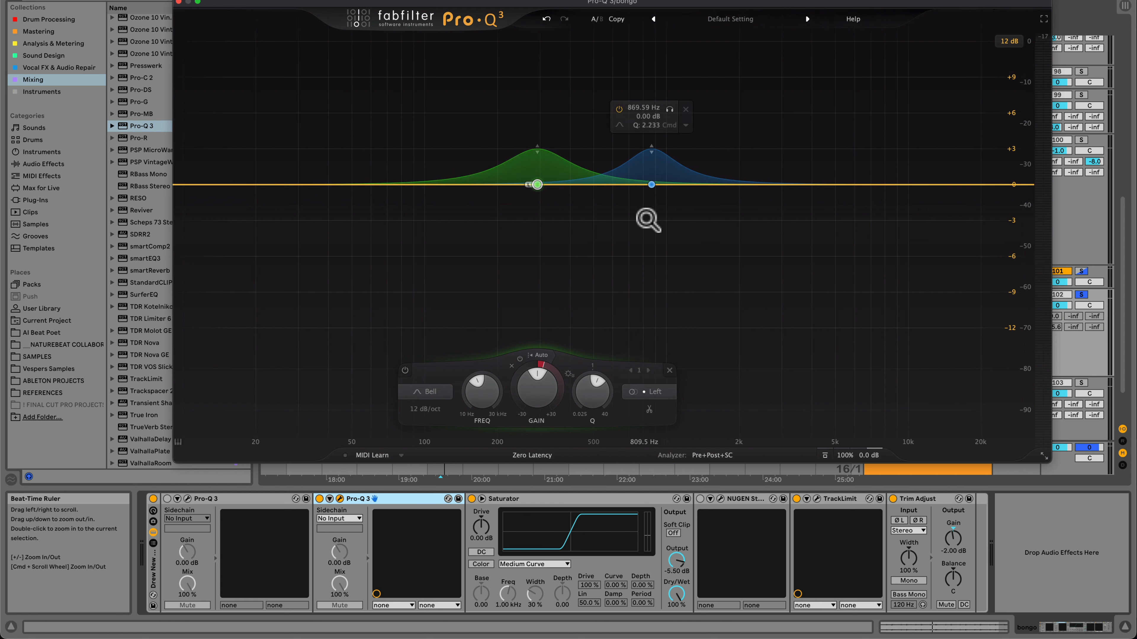
left_click(653, 185)
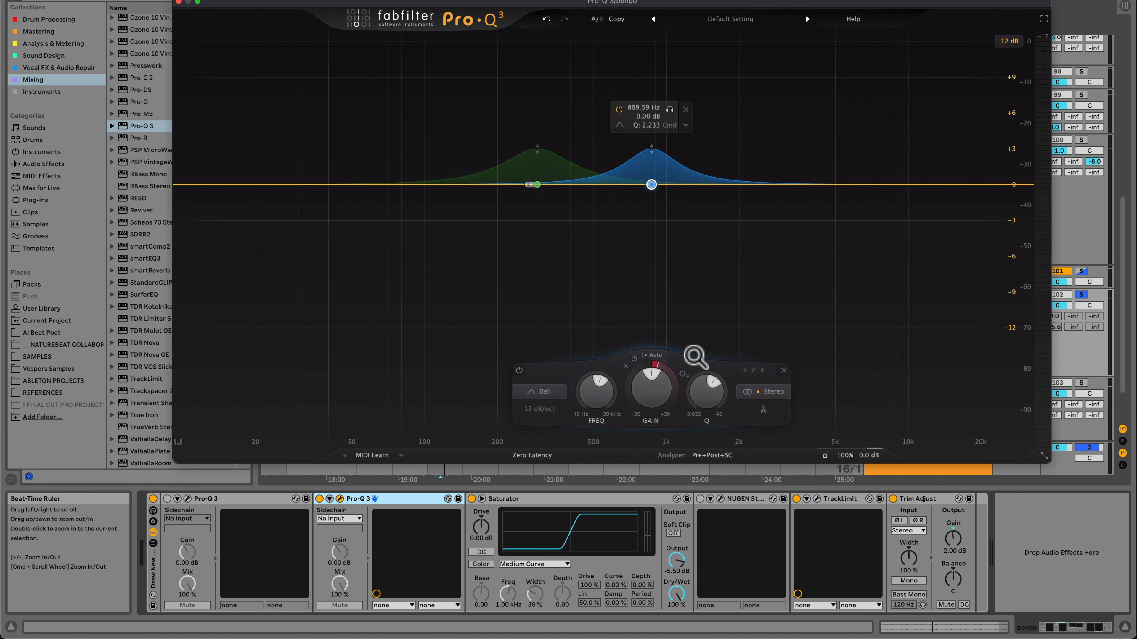
left_click(772, 394)
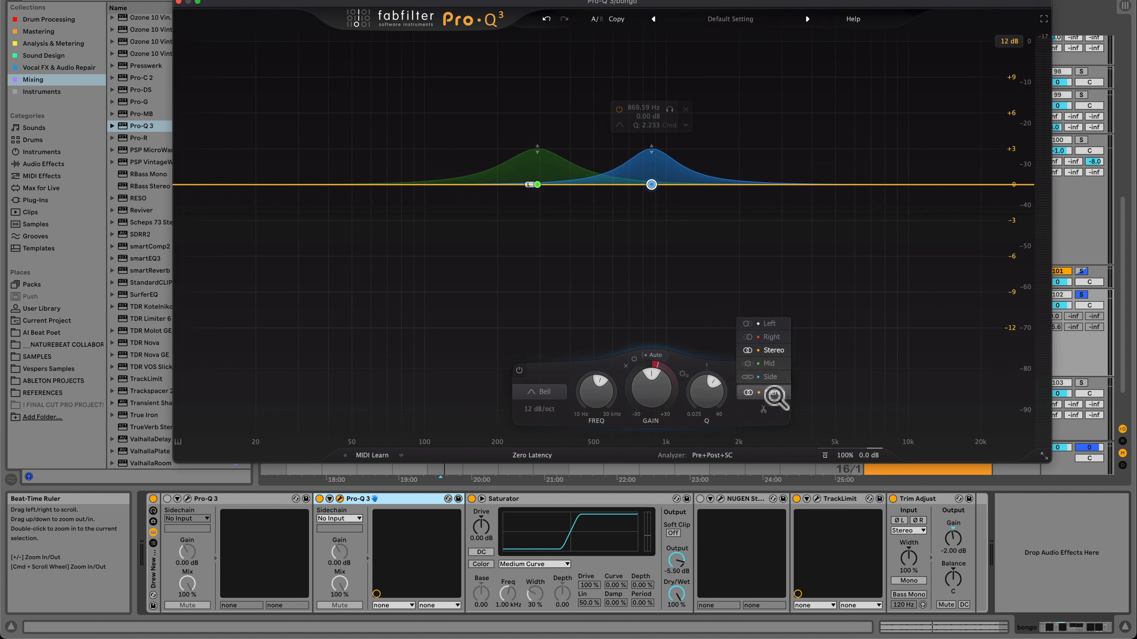
left_click(772, 337)
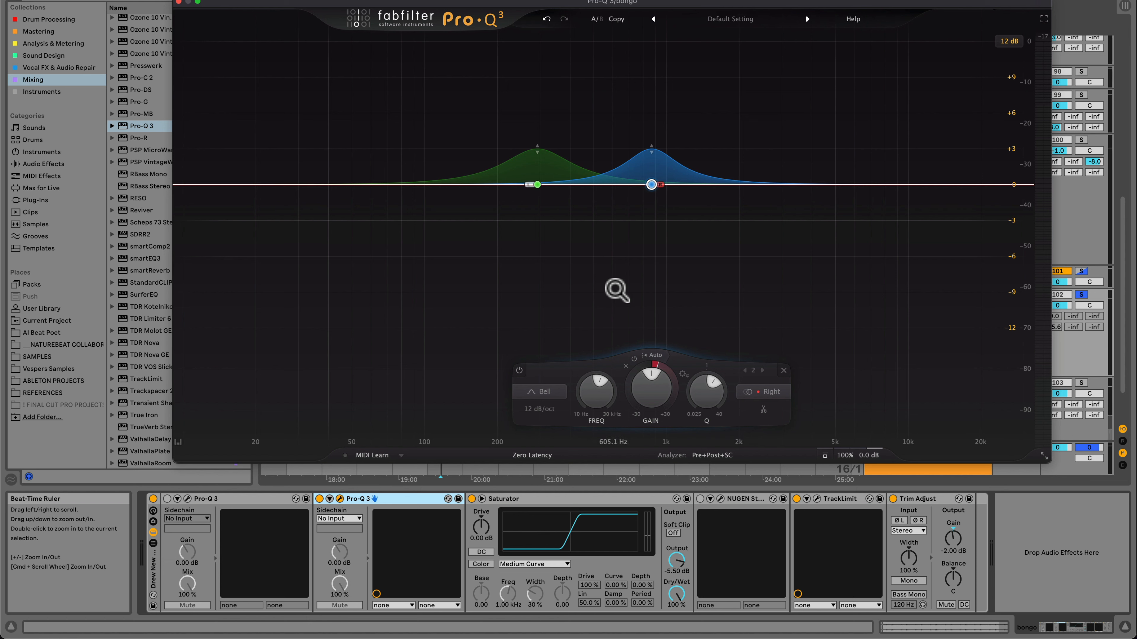
Play the bongo, compare the Pro-Q 3 bypassed and active, and close its window.
key("space")
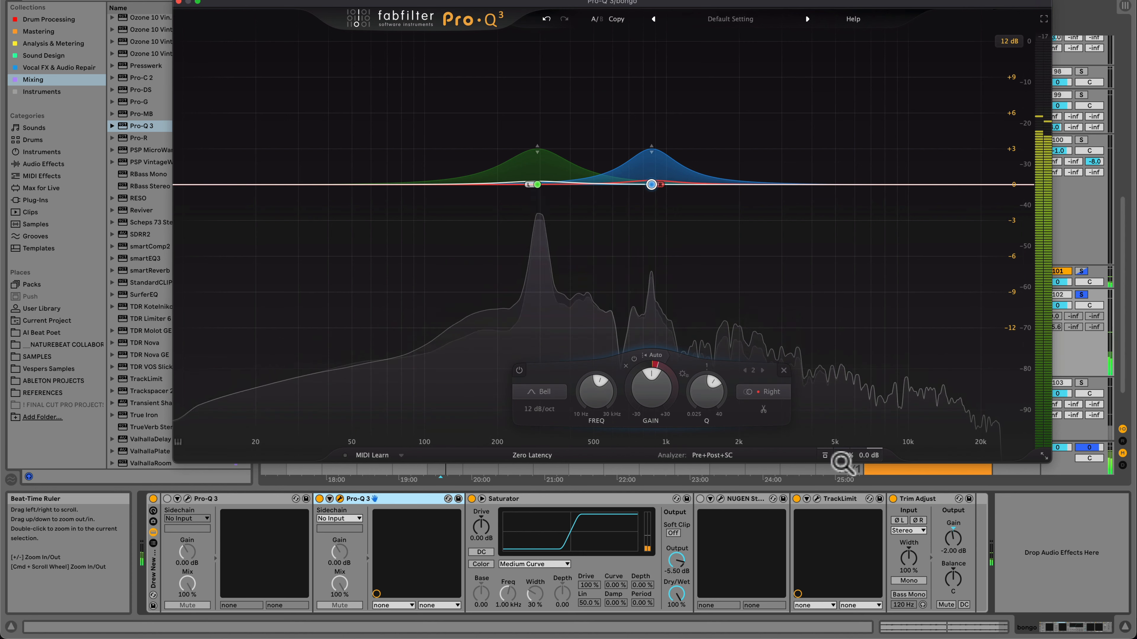
left_click(830, 457)
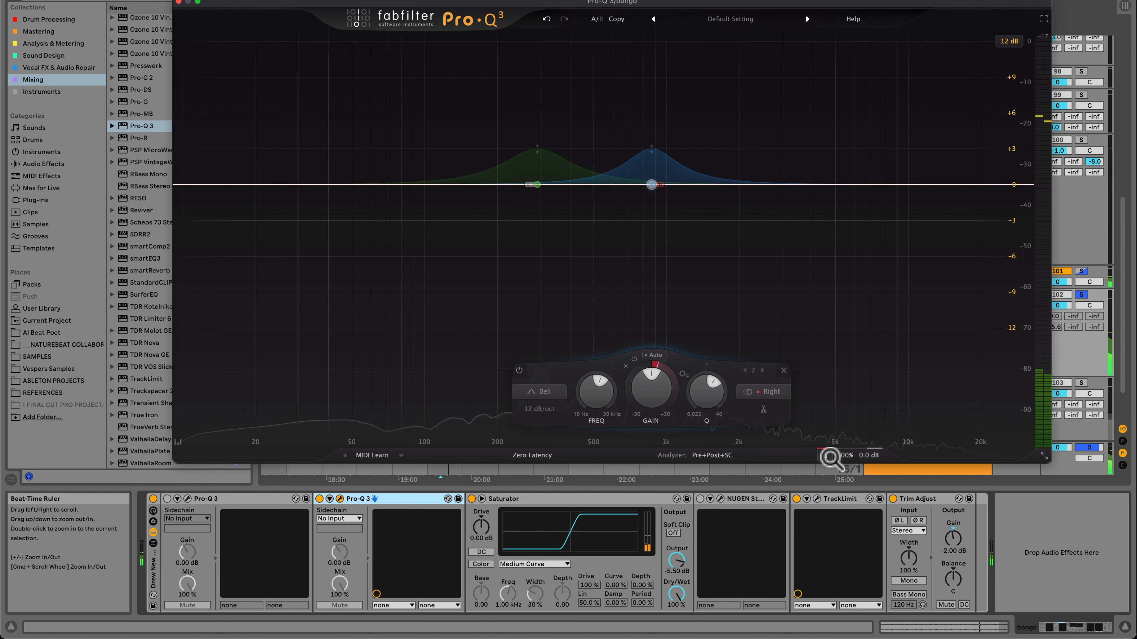
left_click(827, 456)
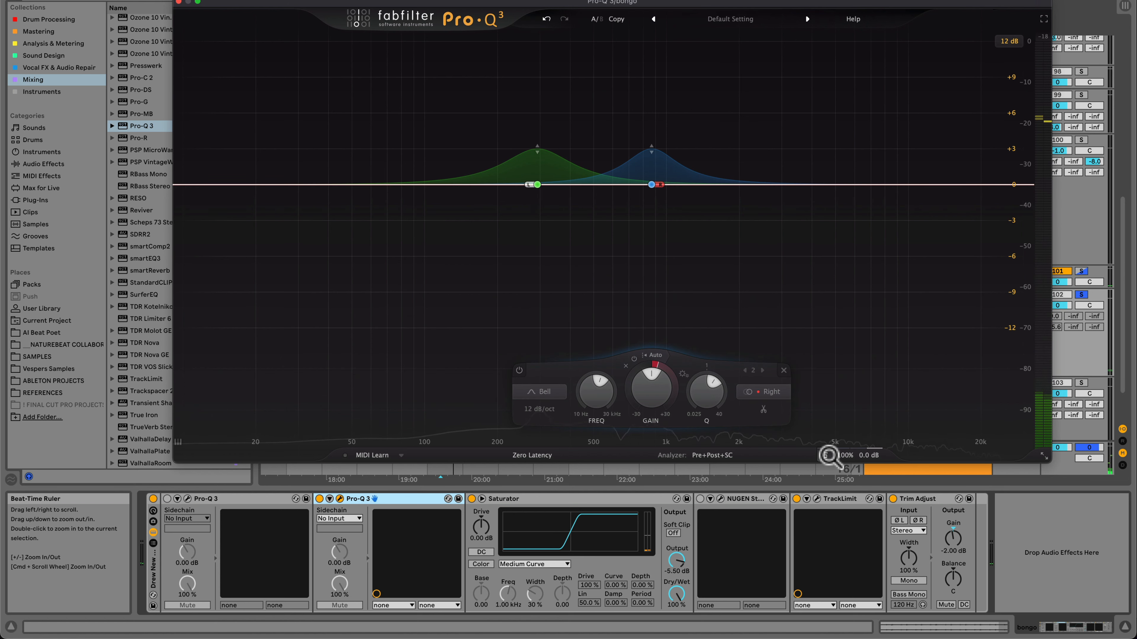
left_click(178, 3)
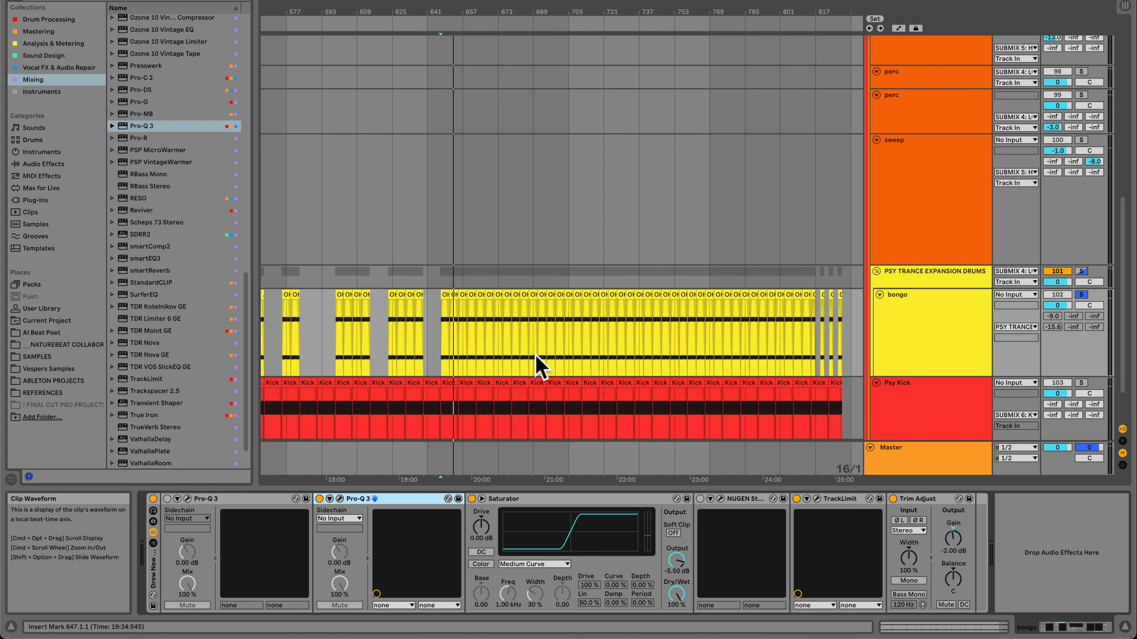
Open the bongo's NUGEN Stereoizer, switch it on during playback, and audition the bongo unsoloed in the full mix.
left_click(720, 499)
left_click_drag(579, 39, 632, 62)
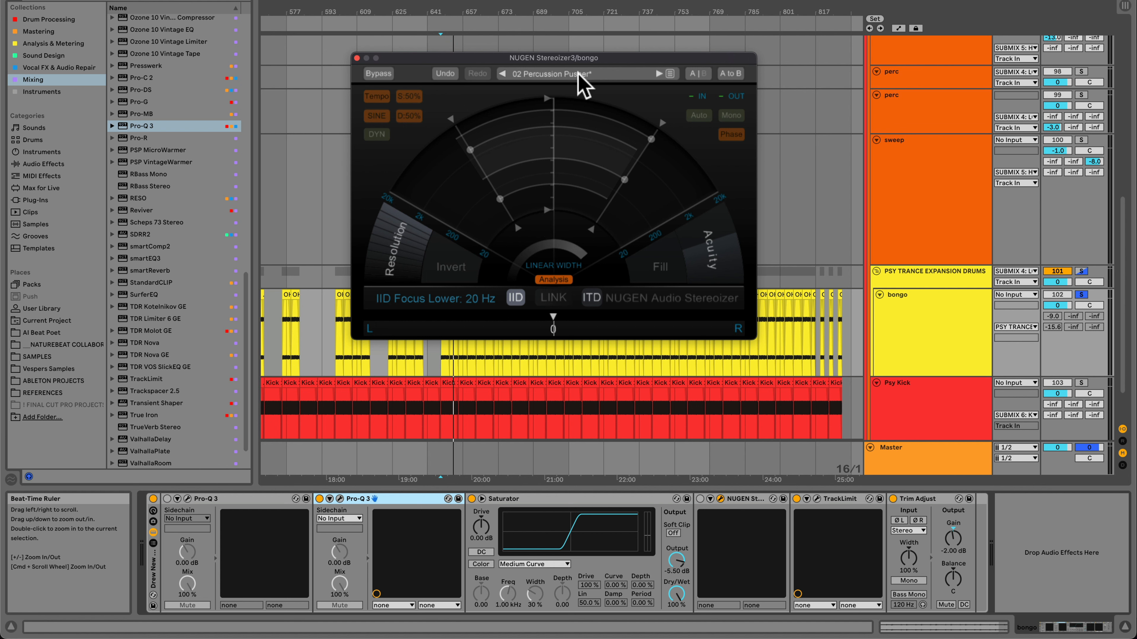
key("space")
key("space")
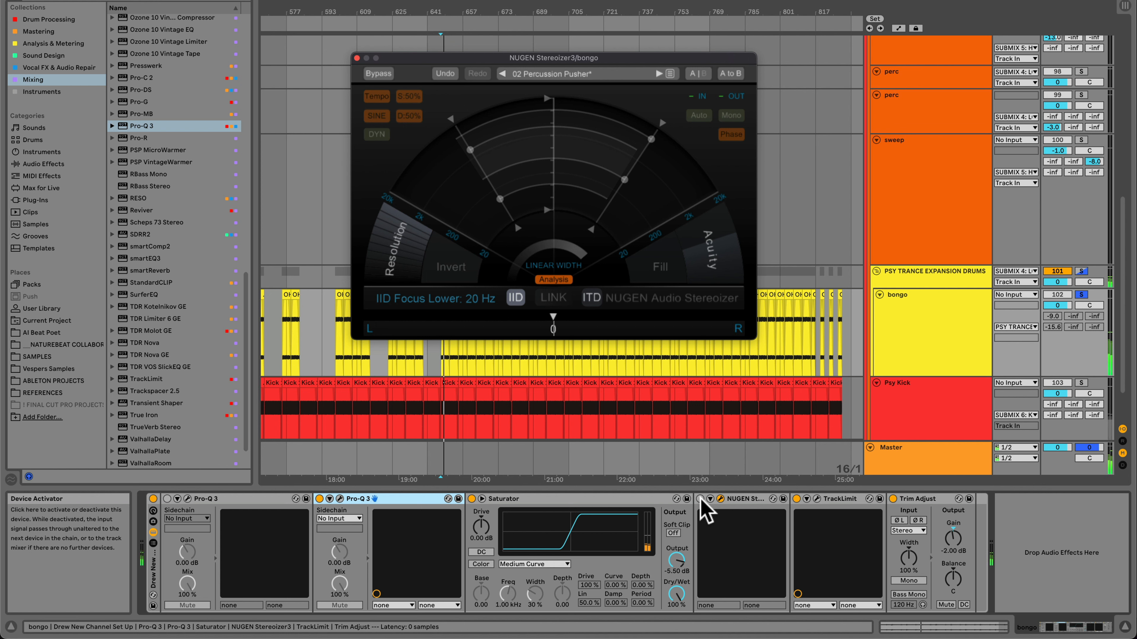
left_click(700, 498)
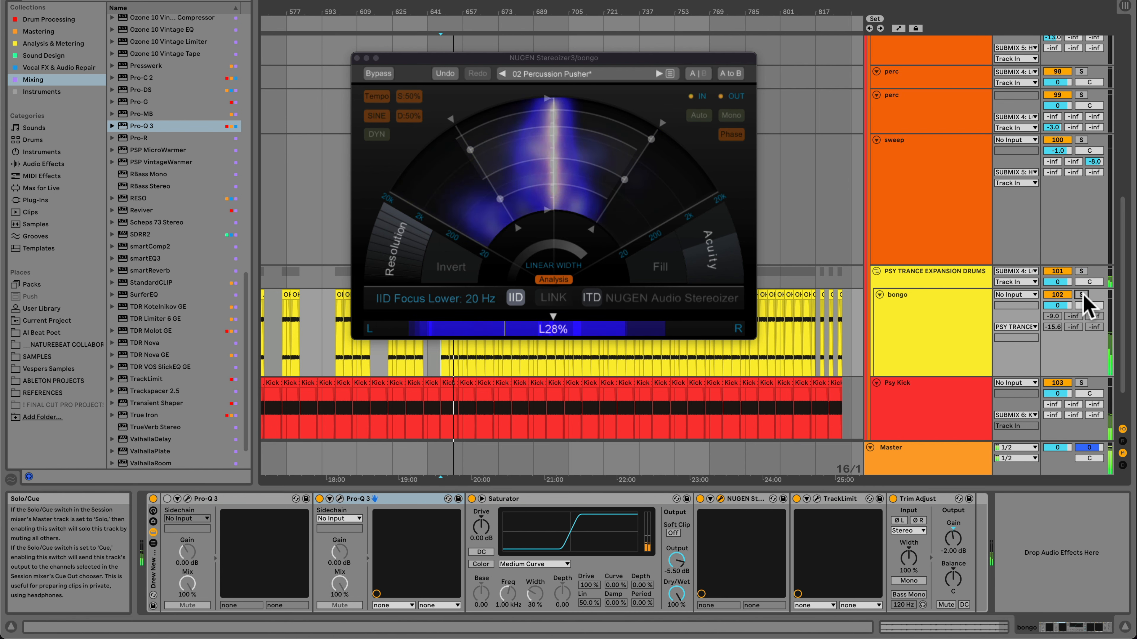
left_click_drag(1057, 305, 1057, 295)
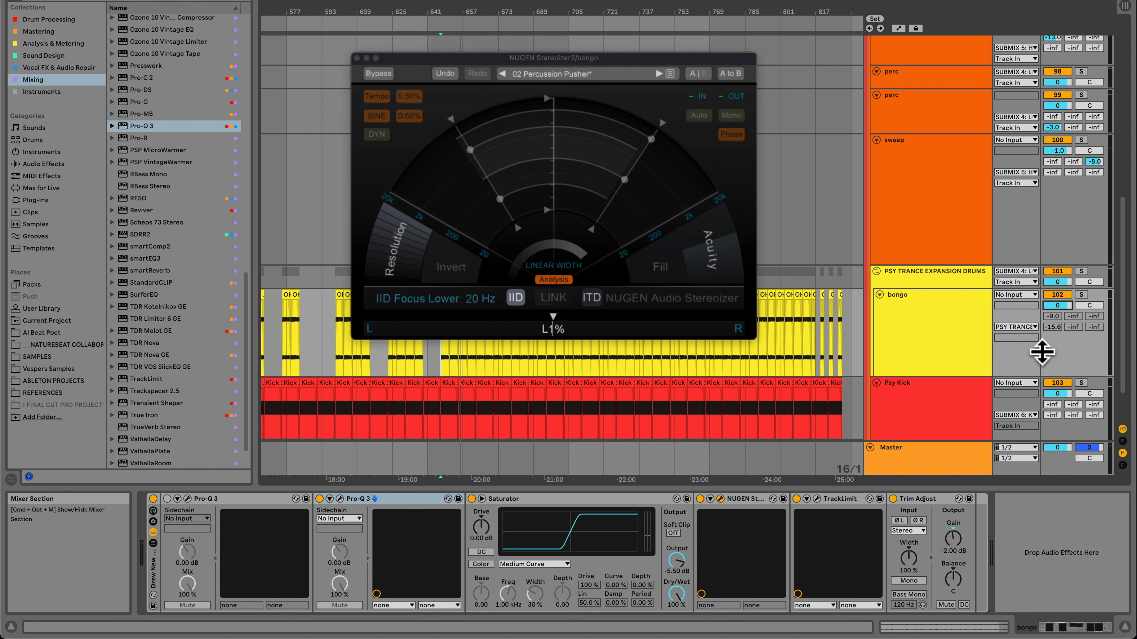
Solo the bongo, set Trim Adjust to Mono, and compare playback with the NUGEN Stereoizer off and on.
left_click(1081, 294)
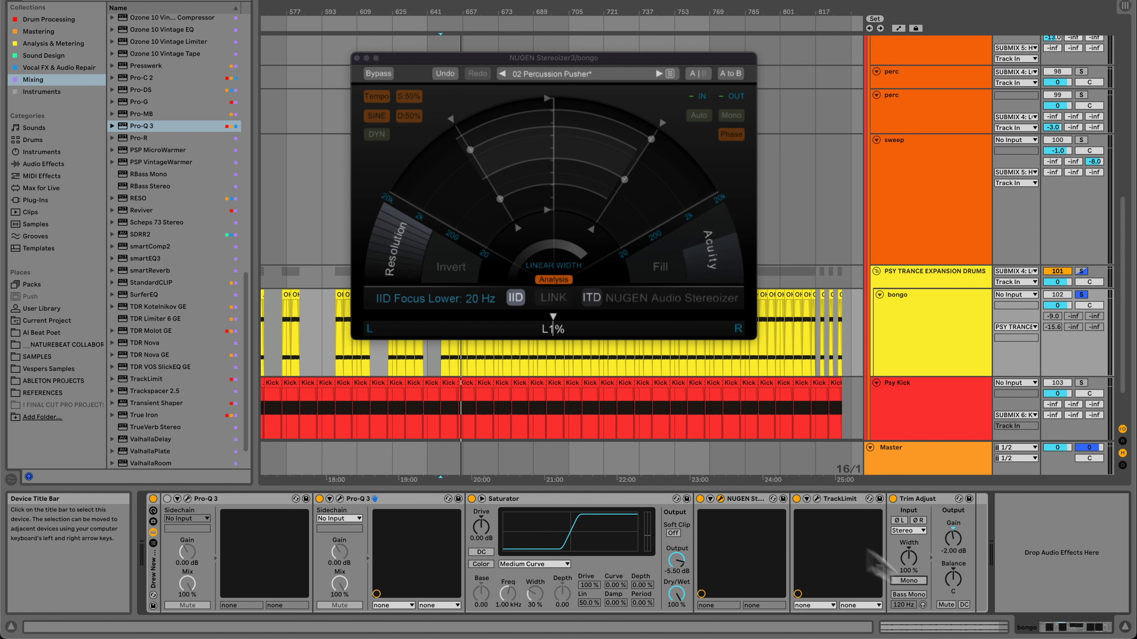
left_click(909, 580)
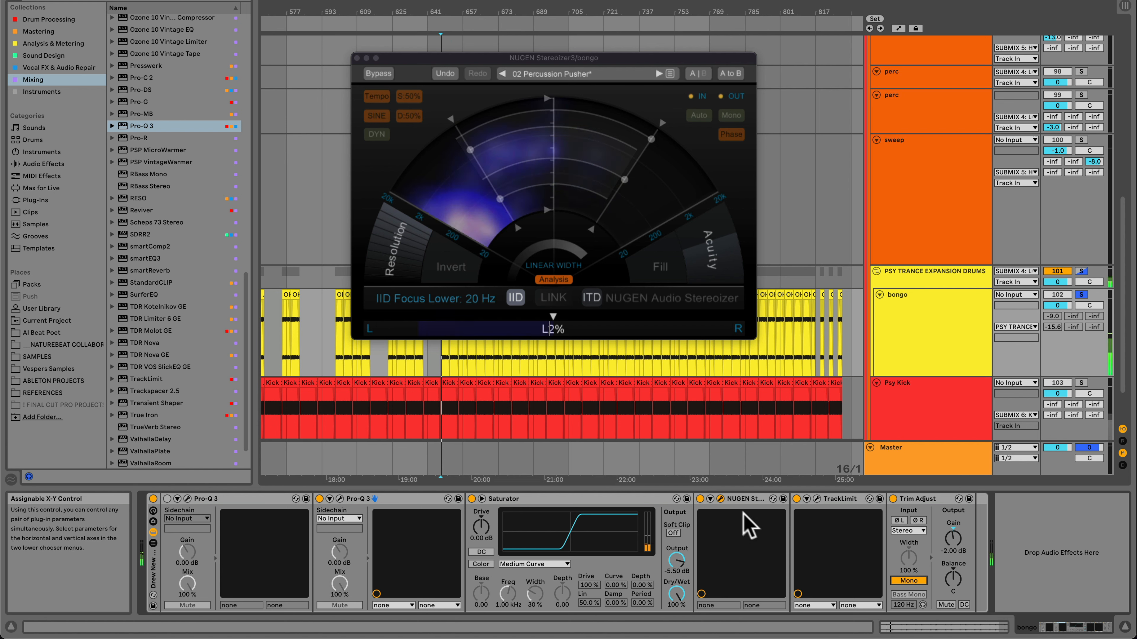
left_click(701, 500)
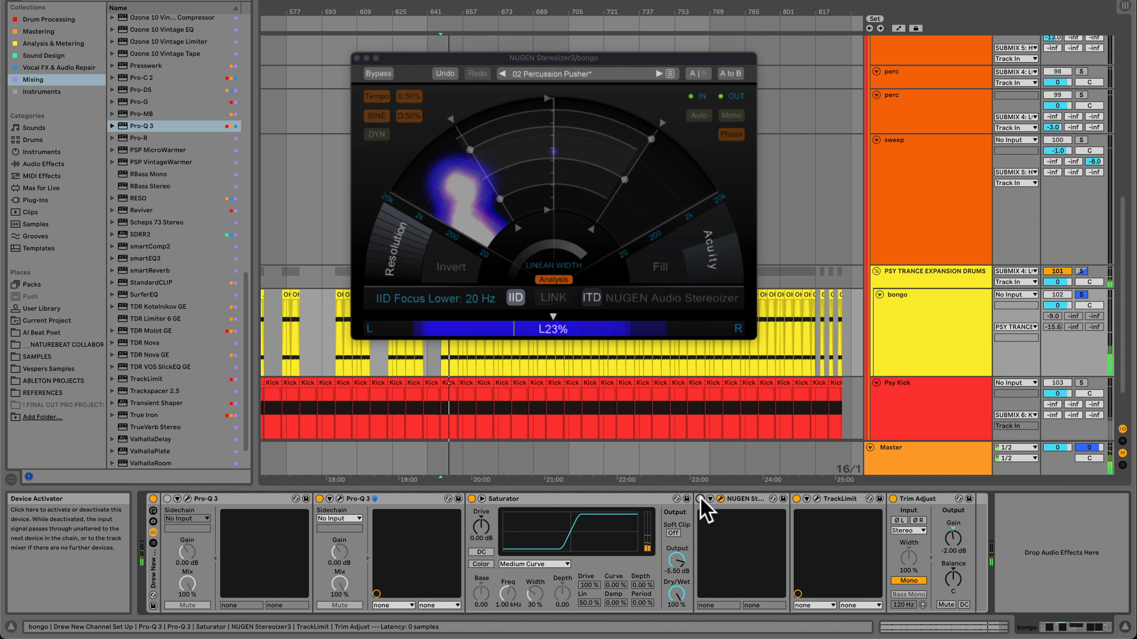
left_click(700, 500)
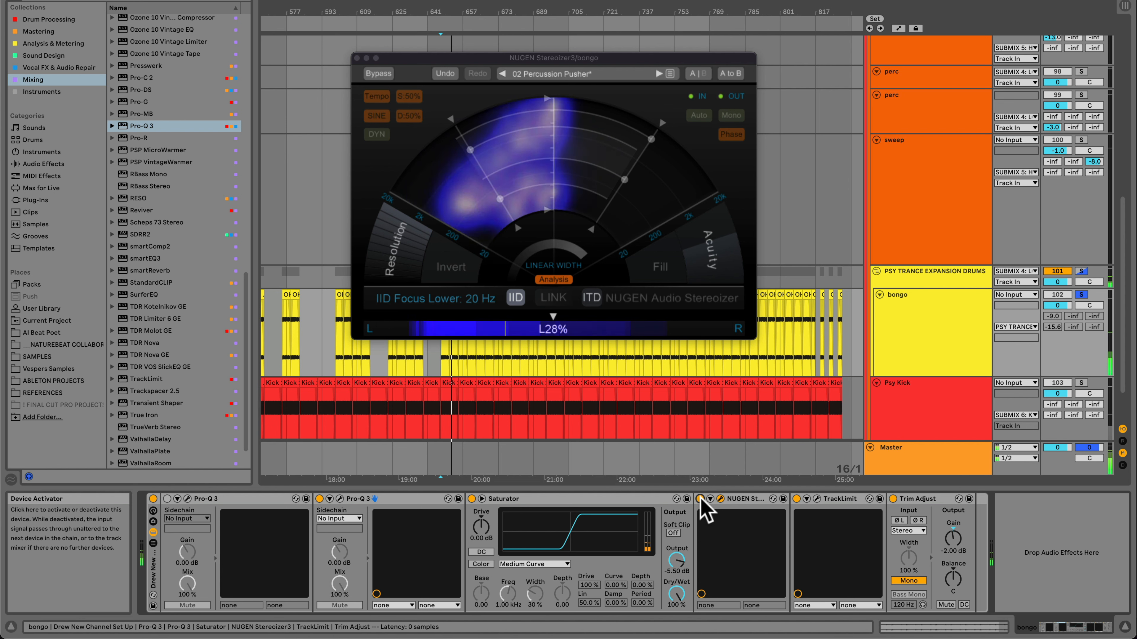
key("space")
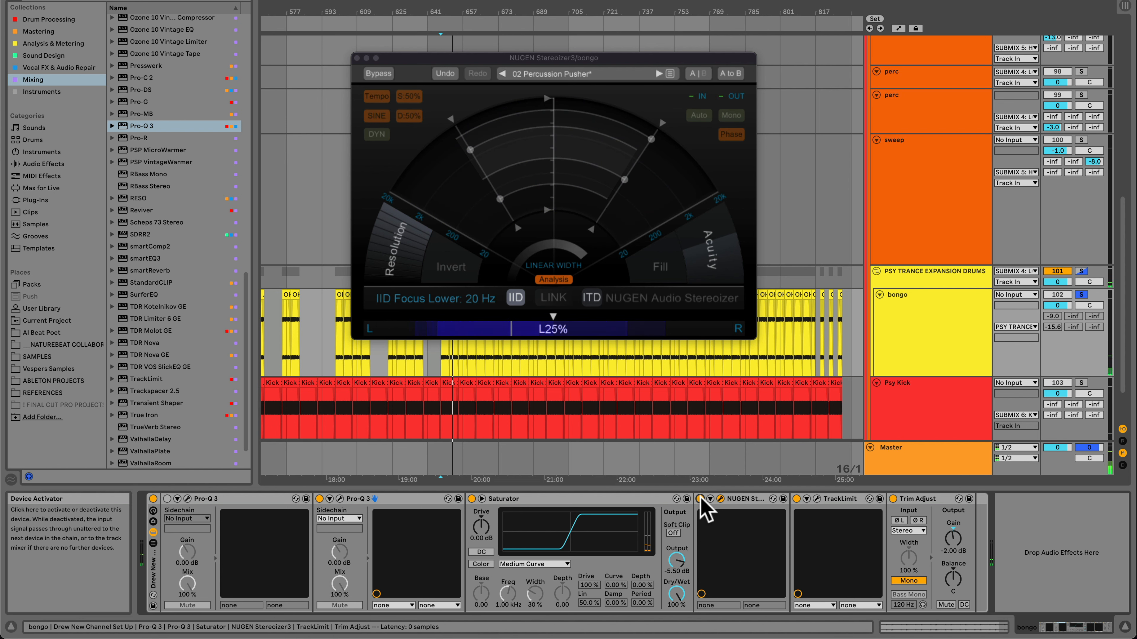